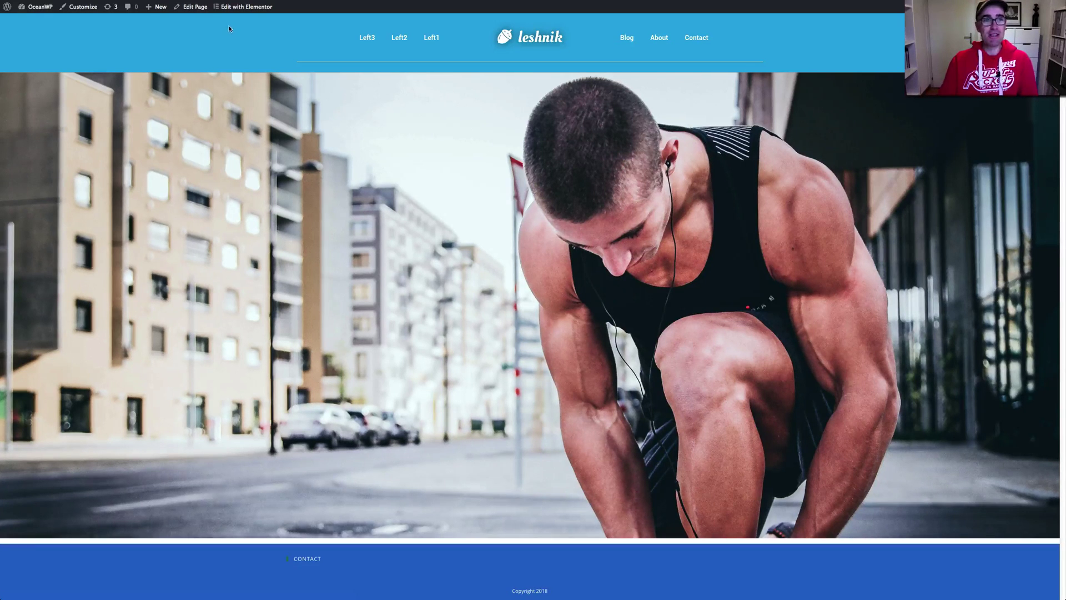
# Show the live front page in Chrome with the centred leshnik logo between Left3–Left1 and Blog, About, Contact
pyautogui.moveTo(186, 3)
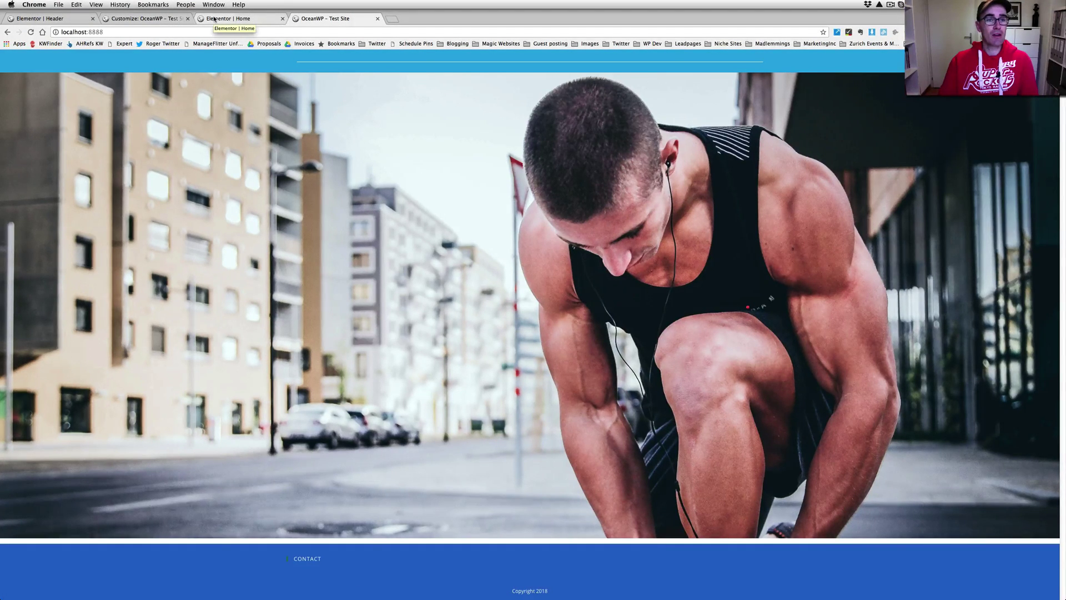
# Leave the Elementor editor by loading localhost:8888/wp-admin/ in the Home tab
pyautogui.click(214, 20)
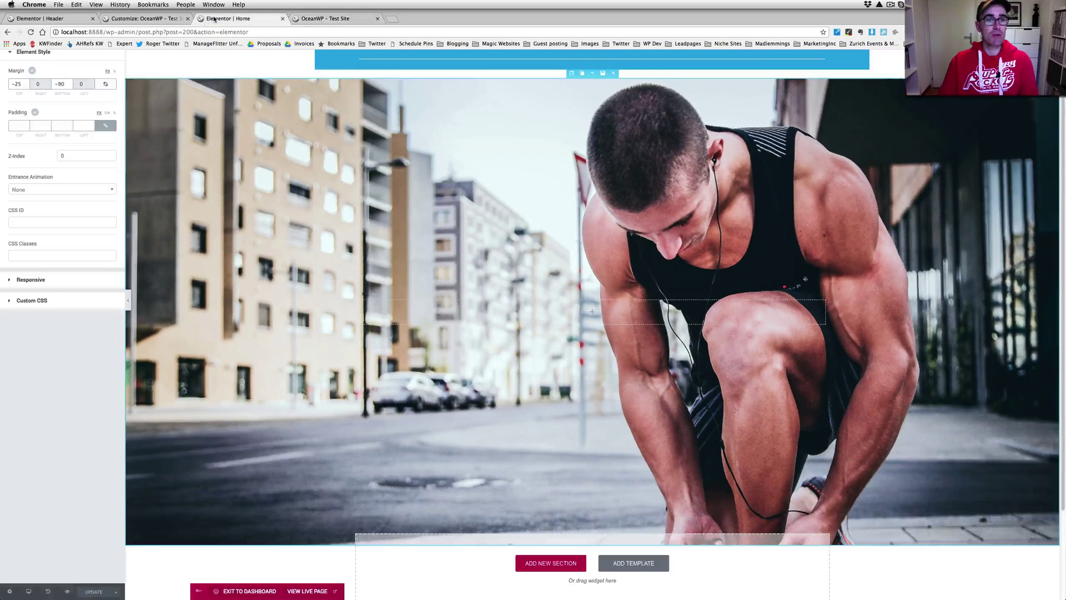
pyautogui.click(139, 32)
pyautogui.moveTo(140, 32); pyautogui.dragTo(251, 32)
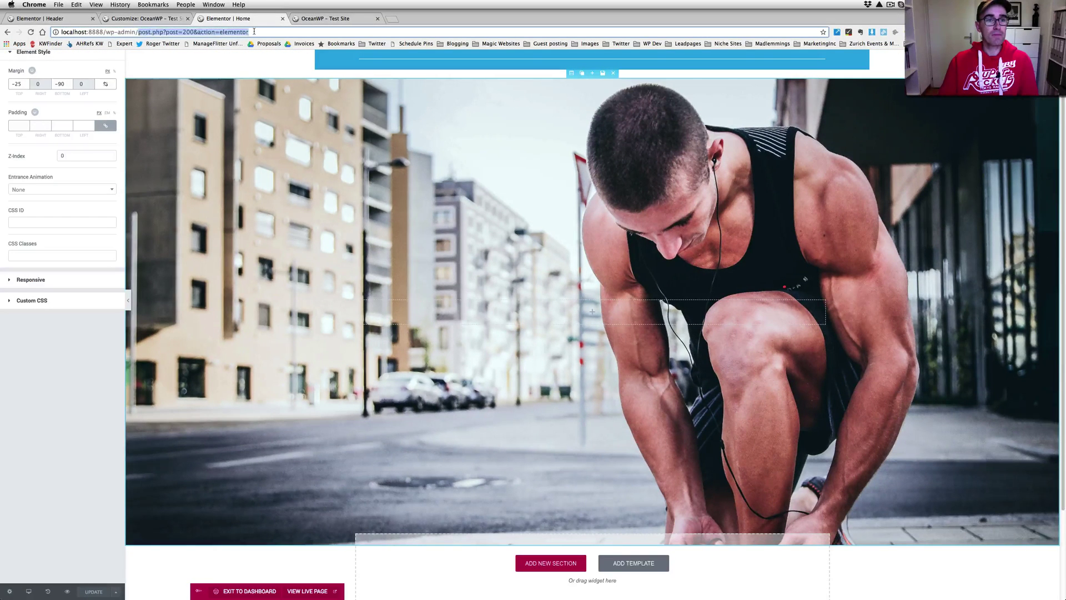
pyautogui.press('BackSpace')
pyautogui.press('Return')
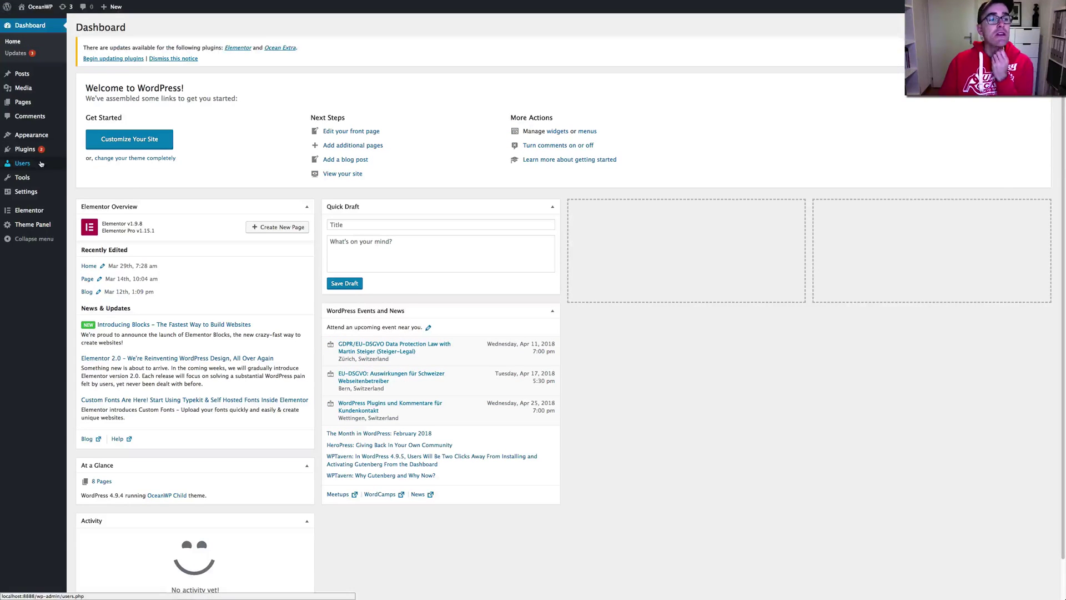
# Open Plugins > Installed Plugins, listing Elementor, Elementor Pro, Granular Controls and Ocean Extra
pyautogui.moveTo(45, 169)
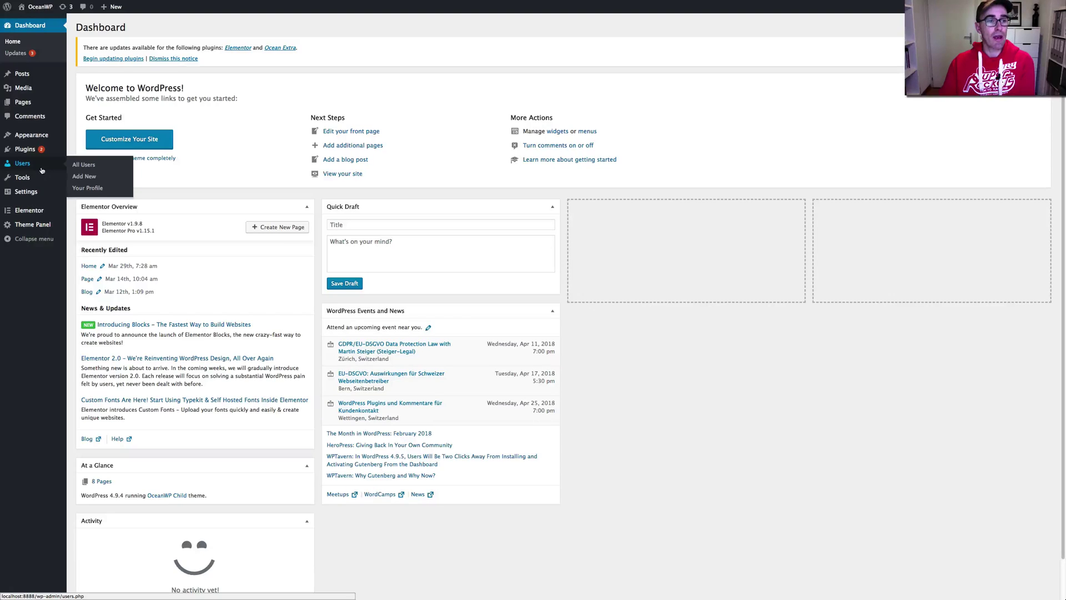
pyautogui.moveTo(31, 150)
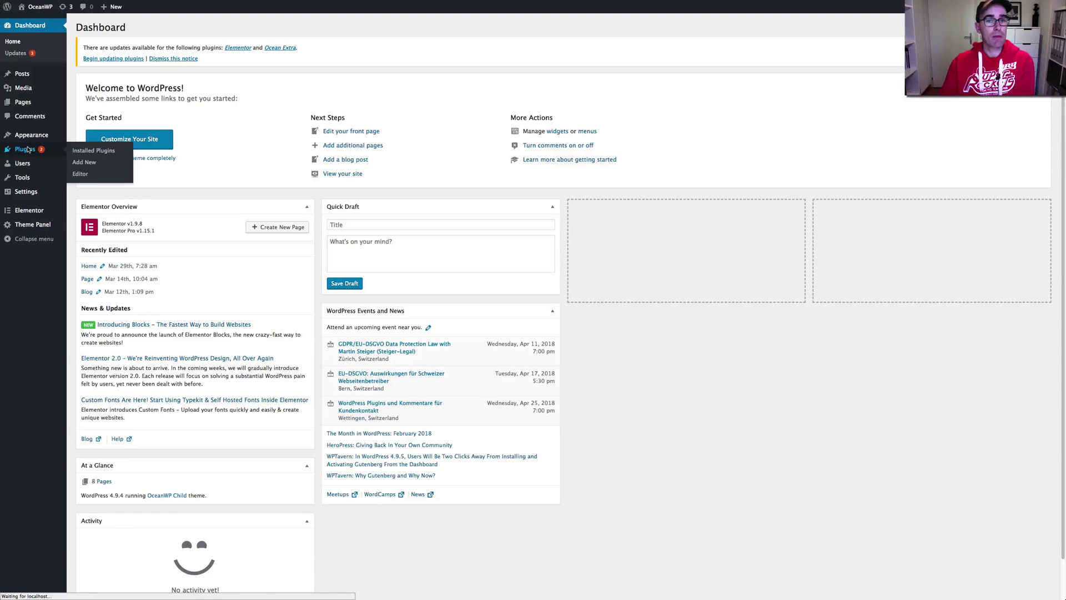
pyautogui.click(114, 143)
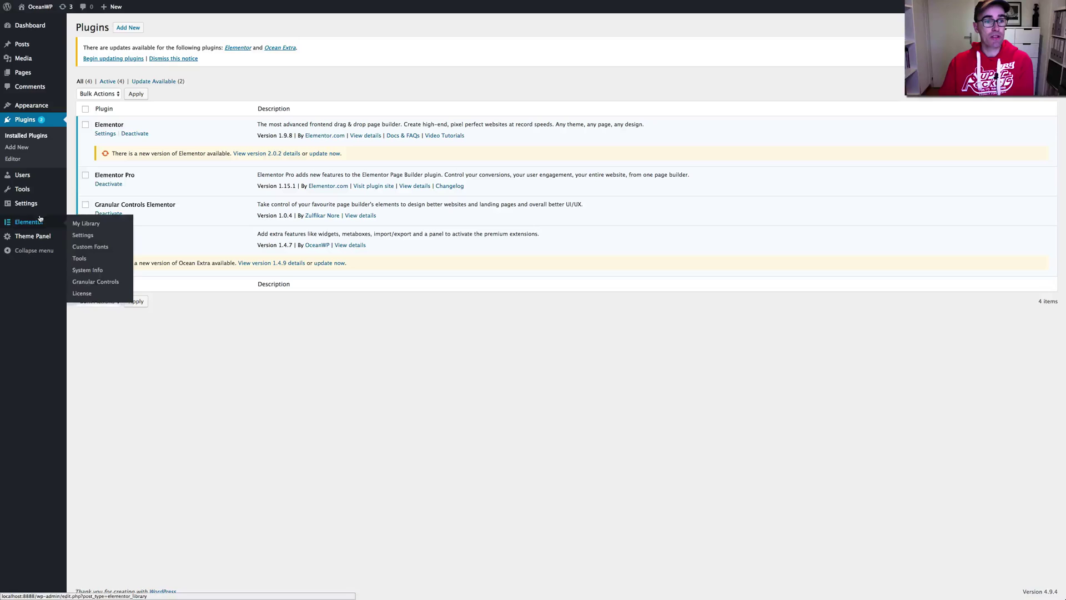
pyautogui.moveTo(52, 194)
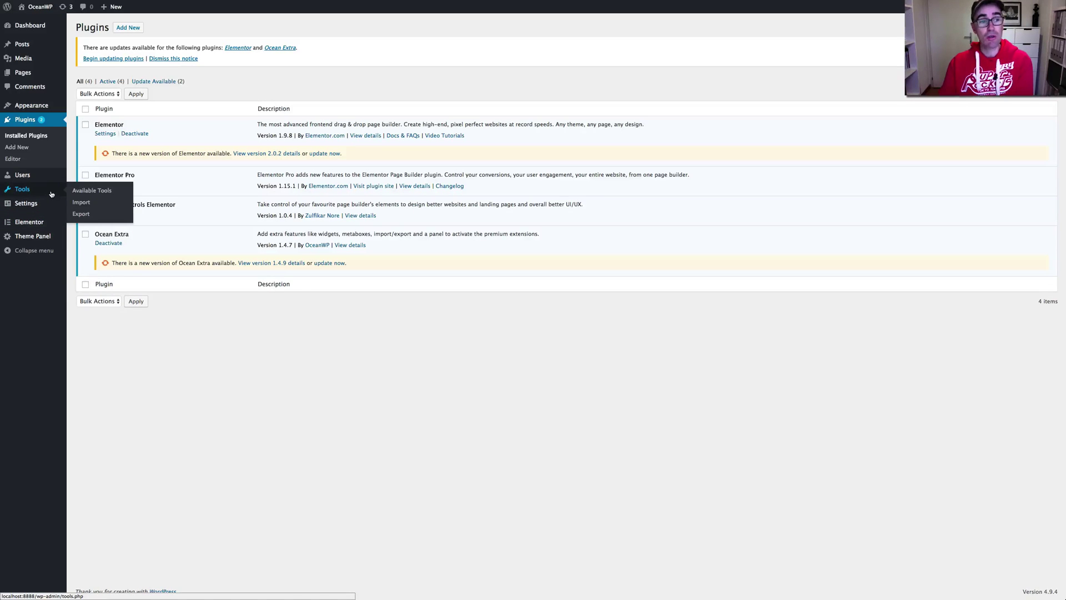
pyautogui.moveTo(24, 239)
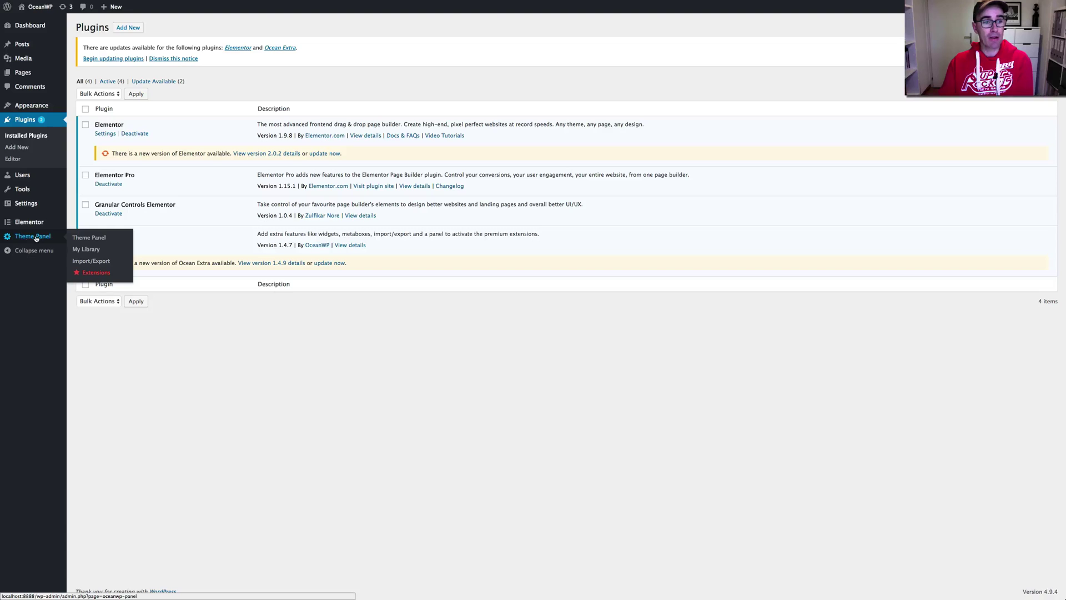
# Open Theme Panel > My Library, showing the existing 'Header' template
pyautogui.click(88, 251)
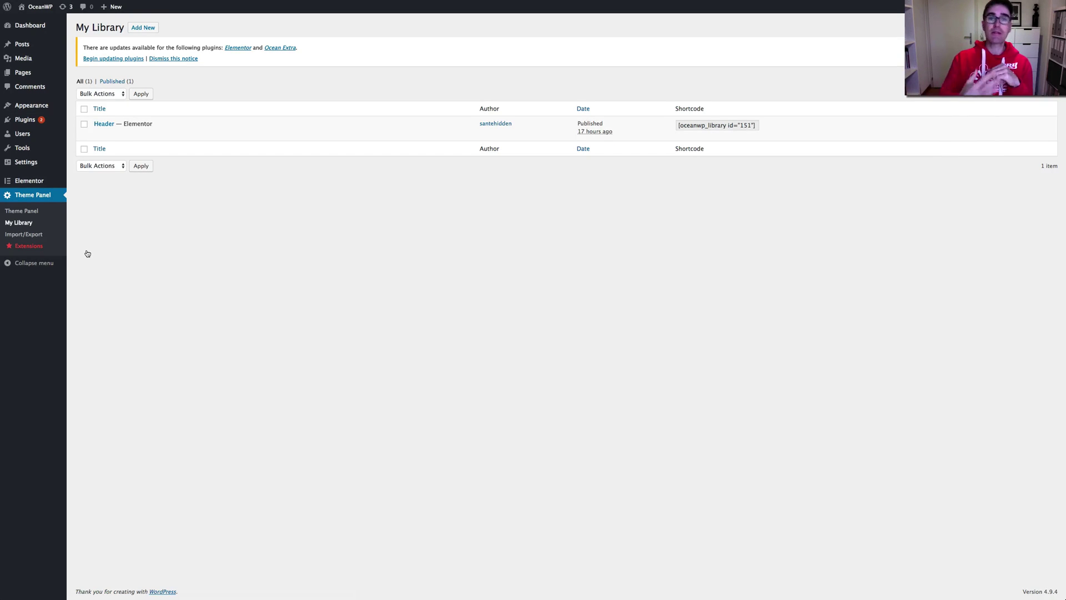
pyautogui.moveTo(179, 137)
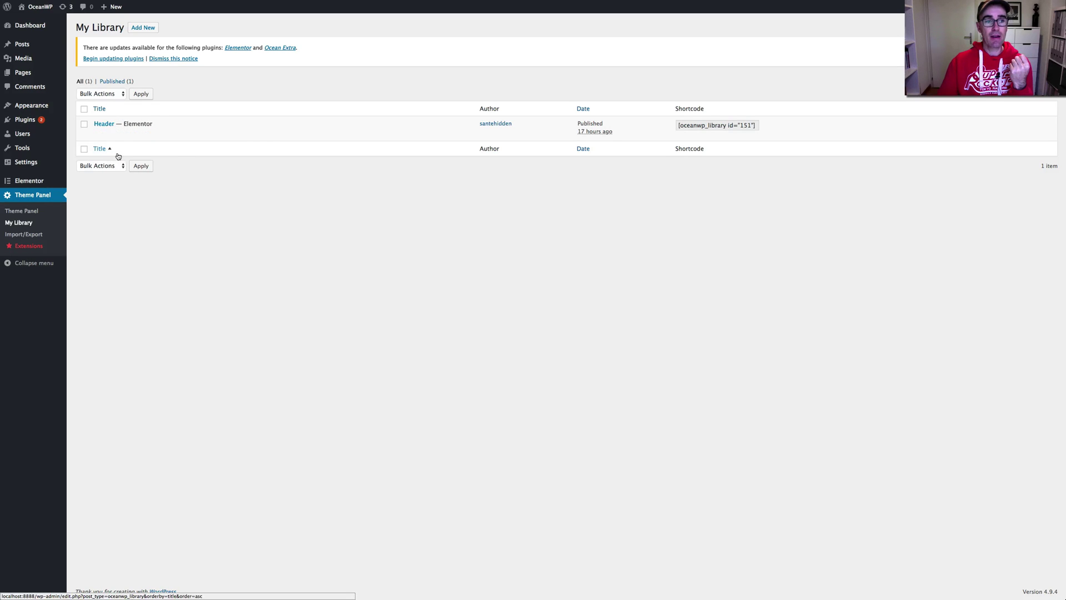
# Add a library template titled 'Header2', publish it and edit it with Elementor
pyautogui.click(145, 30)
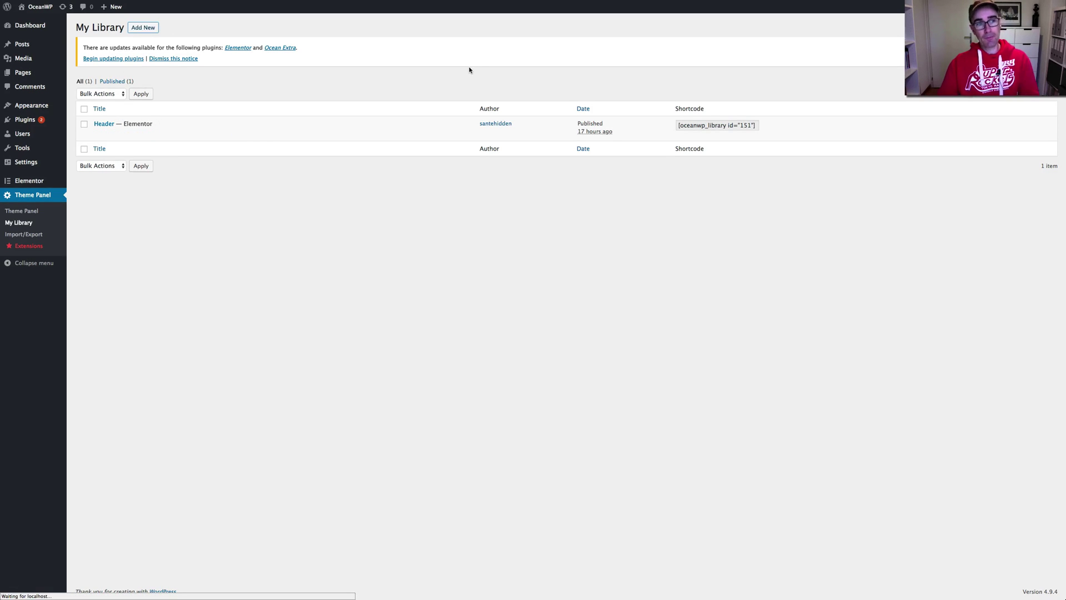
pyautogui.write('H')
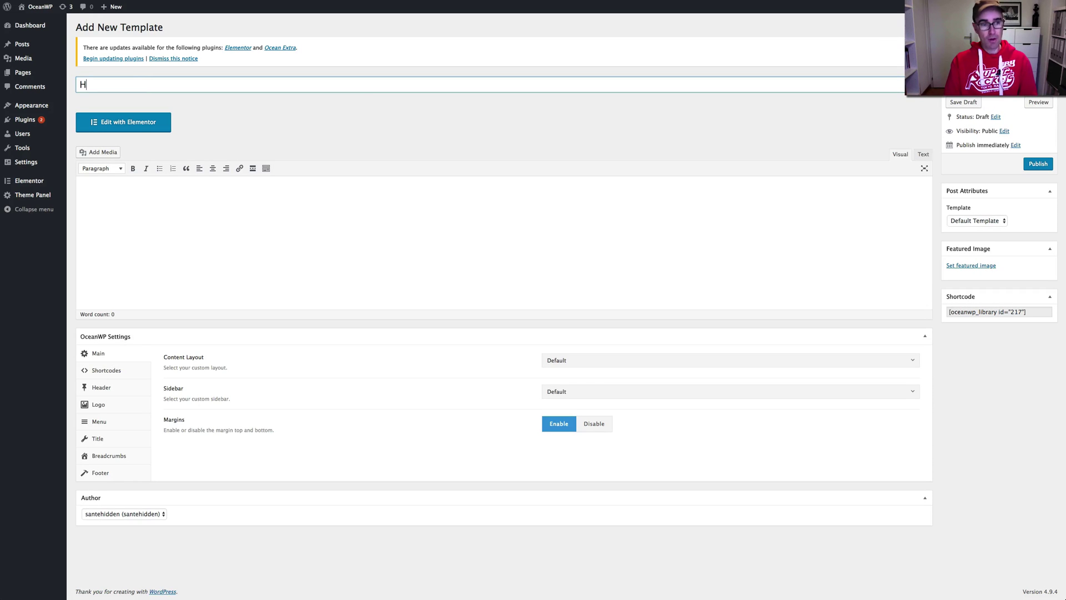
pyautogui.write('eader2')
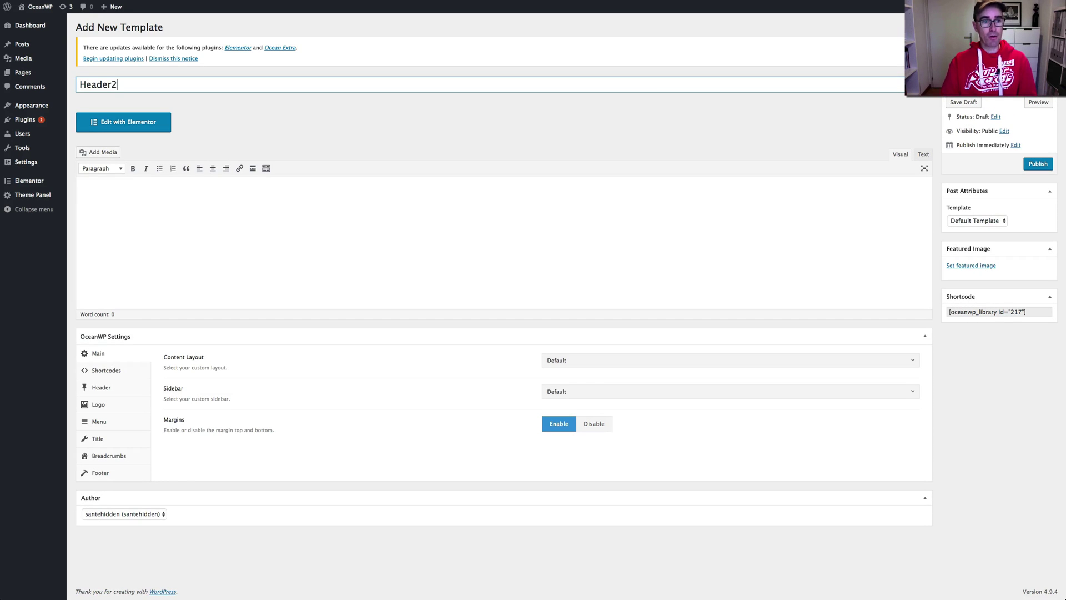
pyautogui.click(1037, 166)
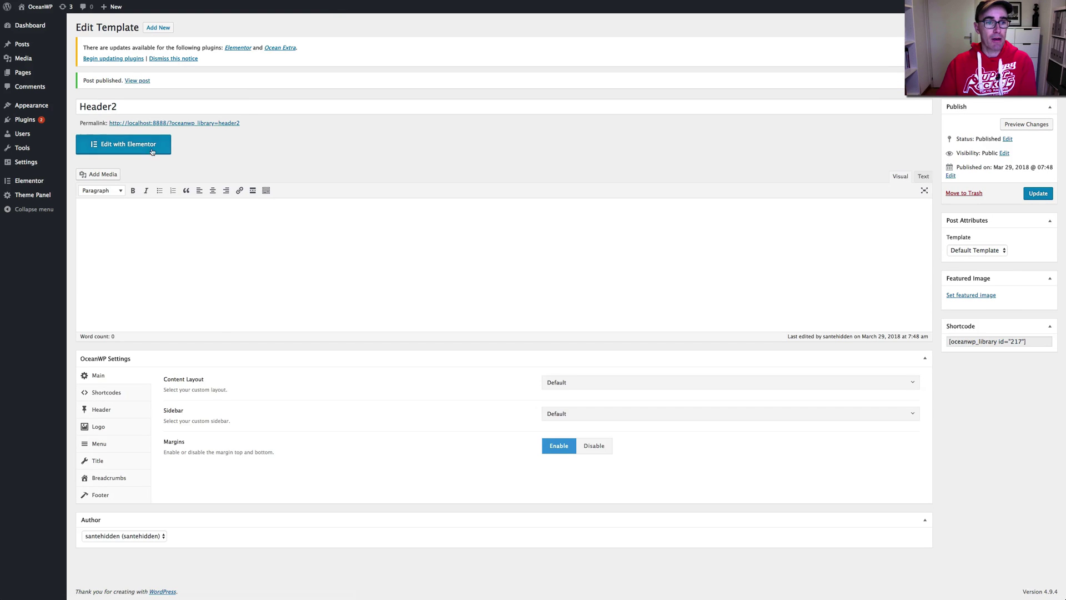
pyautogui.click(153, 145)
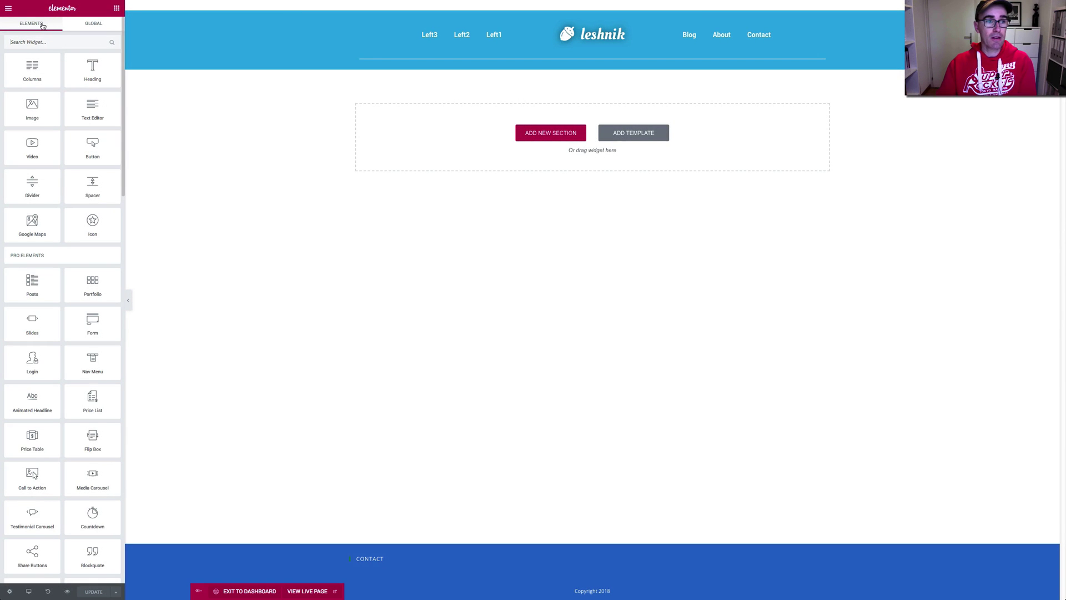
# Set Header2's page template to Elementor Canvas, update it, and reopen it in Elementor
pyautogui.click(8, 31)
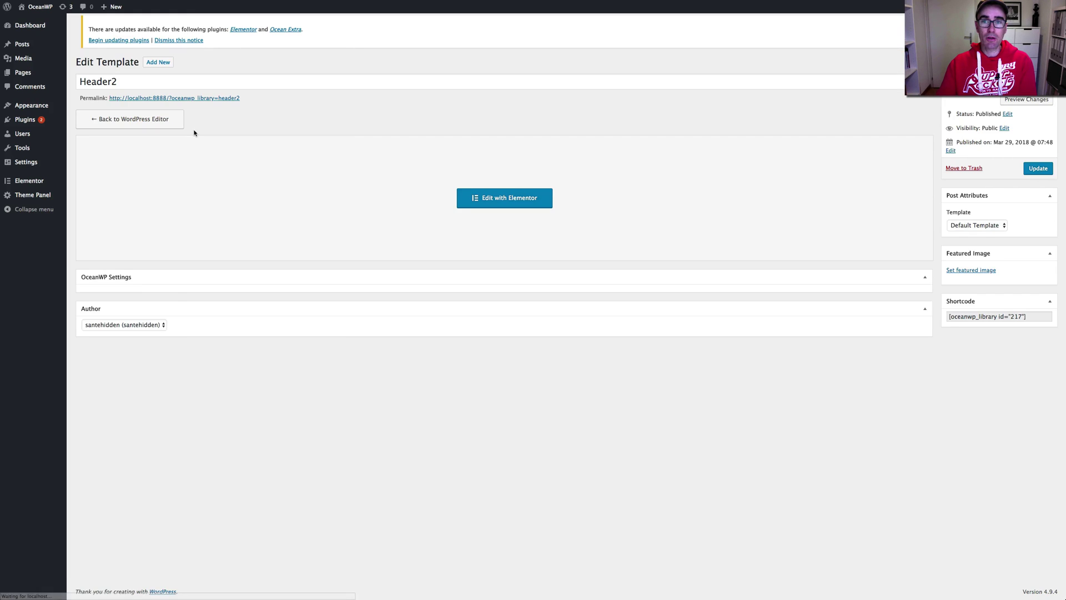
pyautogui.click(989, 228)
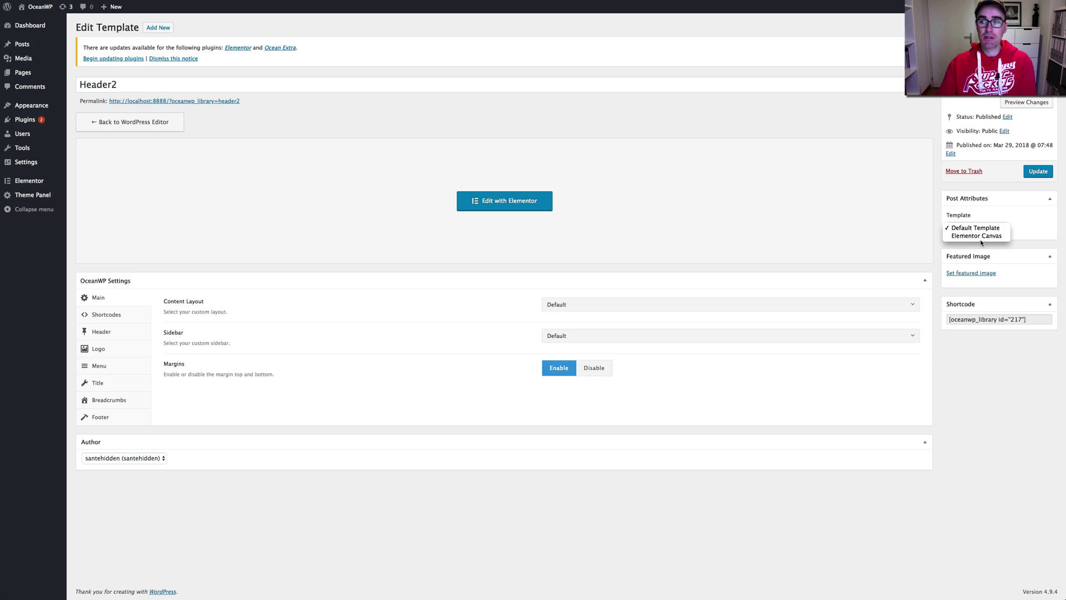
pyautogui.click(982, 236)
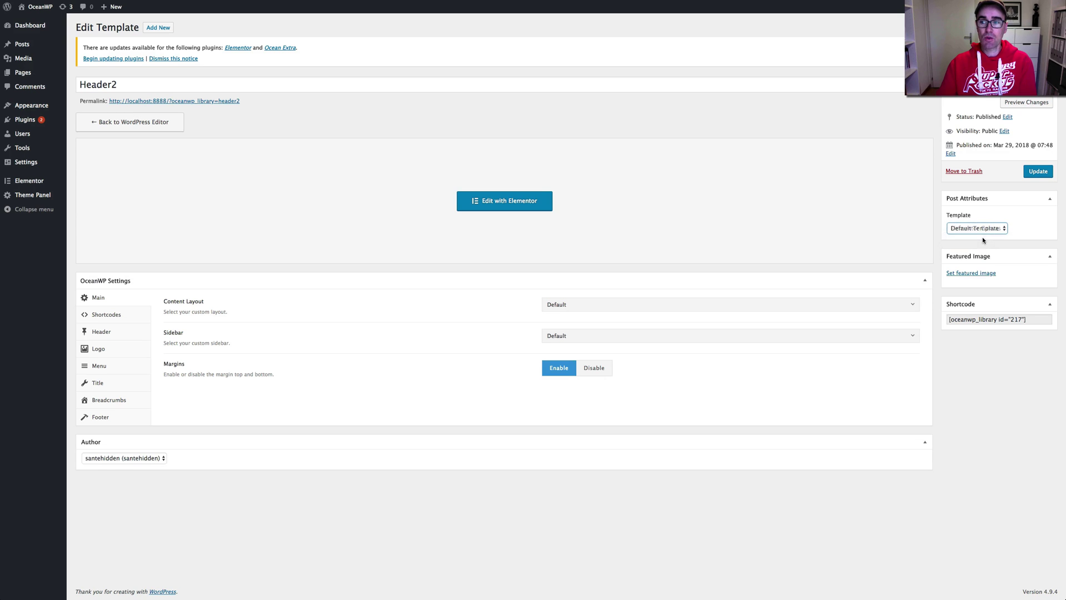
pyautogui.click(1038, 172)
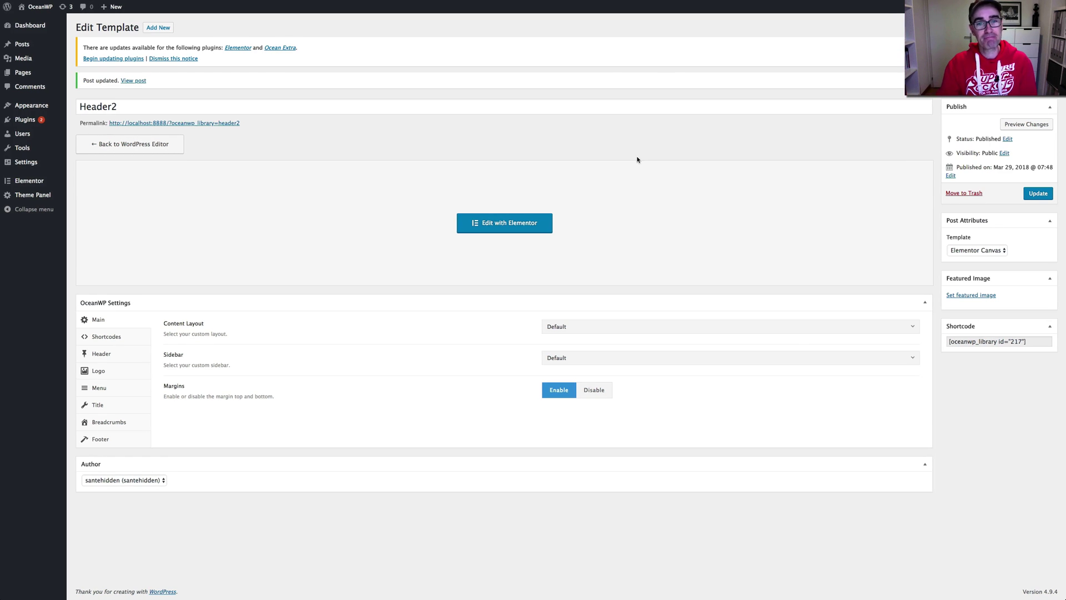
pyautogui.click(523, 223)
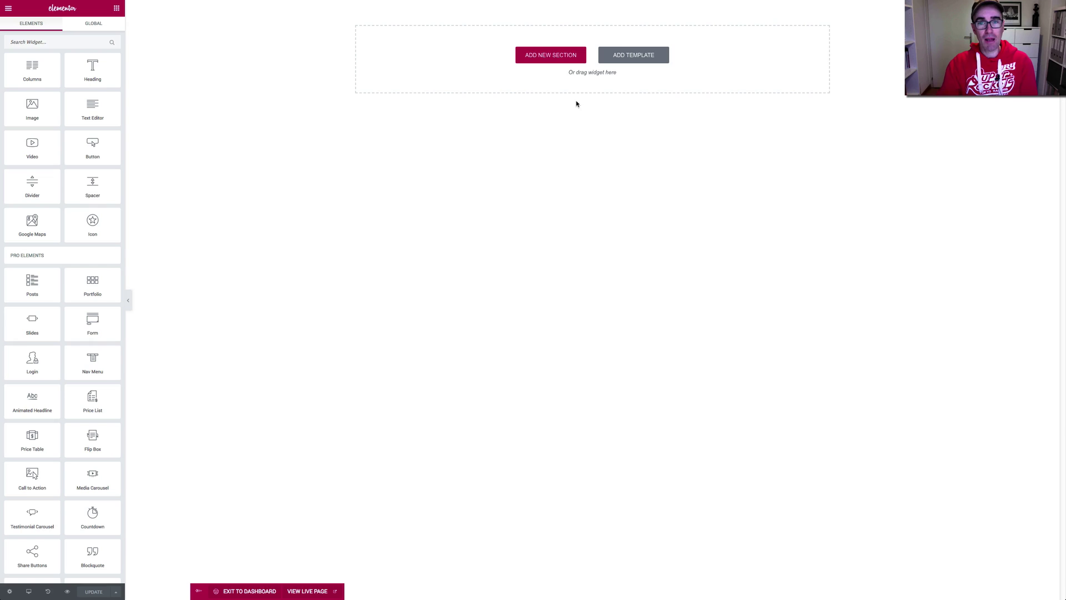
# Add a single-column section to Header2 and switch on Stretch Section
pyautogui.click(554, 54)
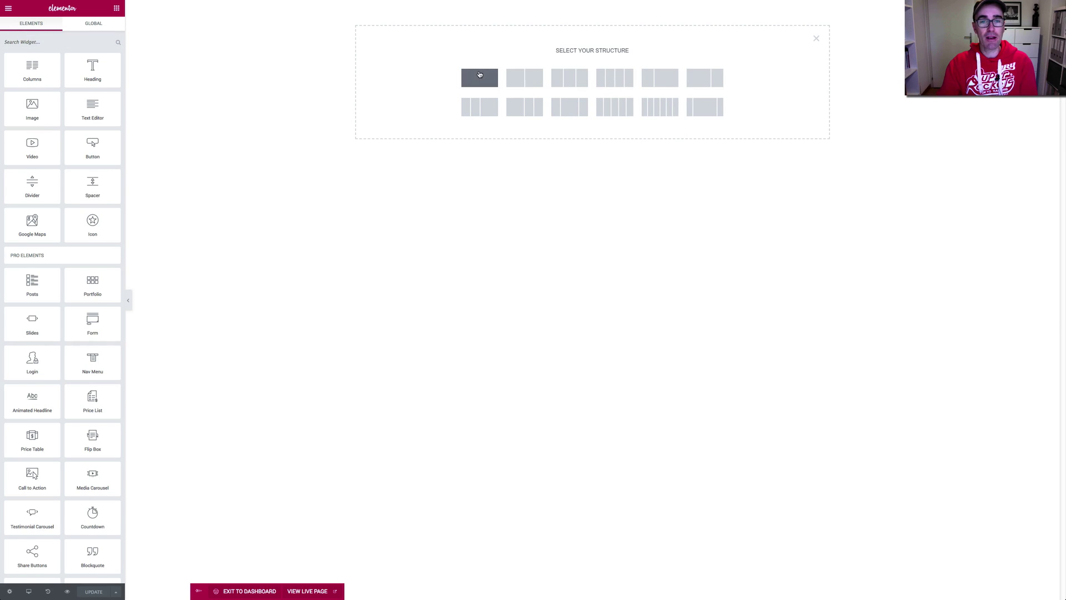
pyautogui.click(479, 74)
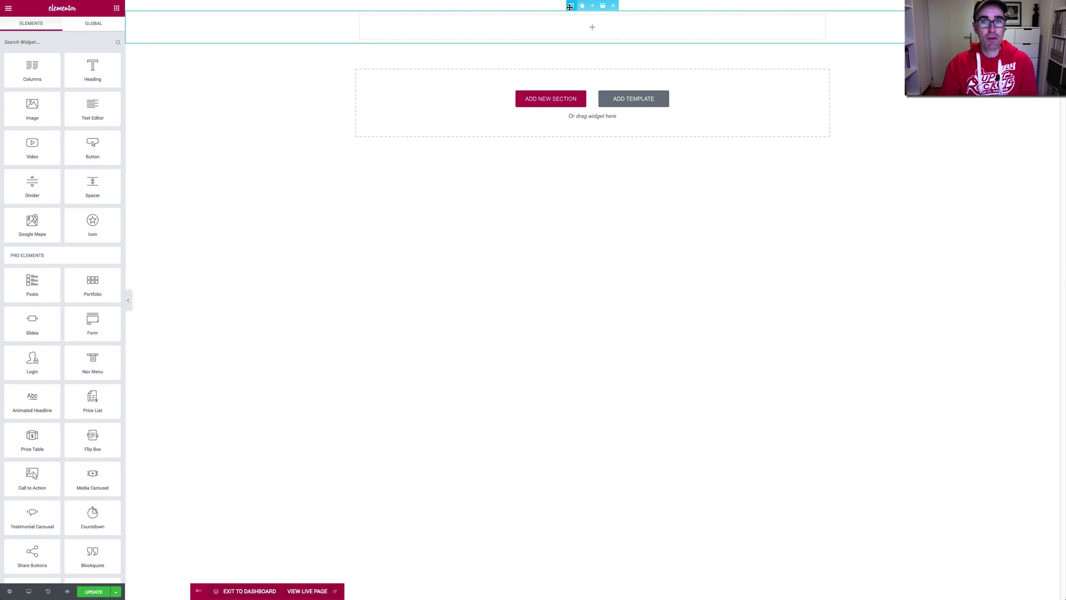
pyautogui.click(567, 6)
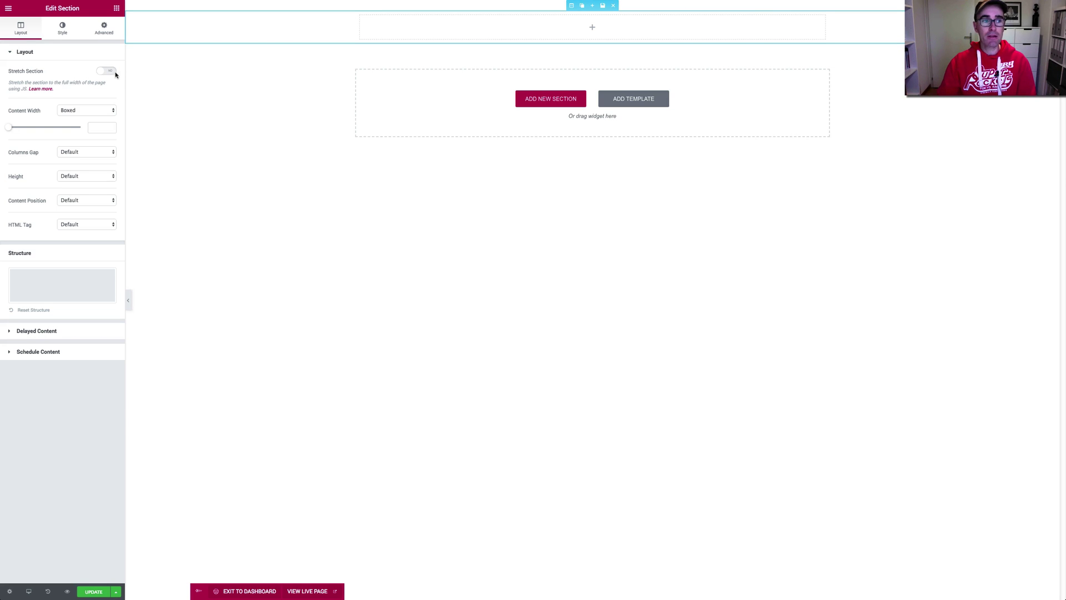
pyautogui.click(109, 73)
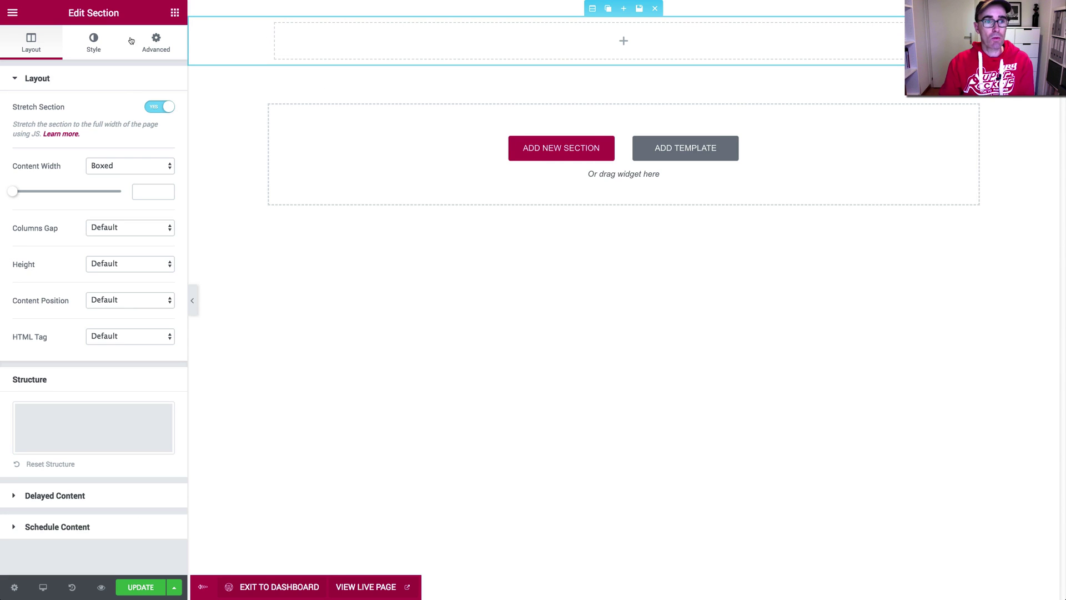
# Add a two-column row at the top with the left column narrowed to about 17.5%
pyautogui.click(175, 12)
pyautogui.moveTo(45, 105); pyautogui.dragTo(471, 50)
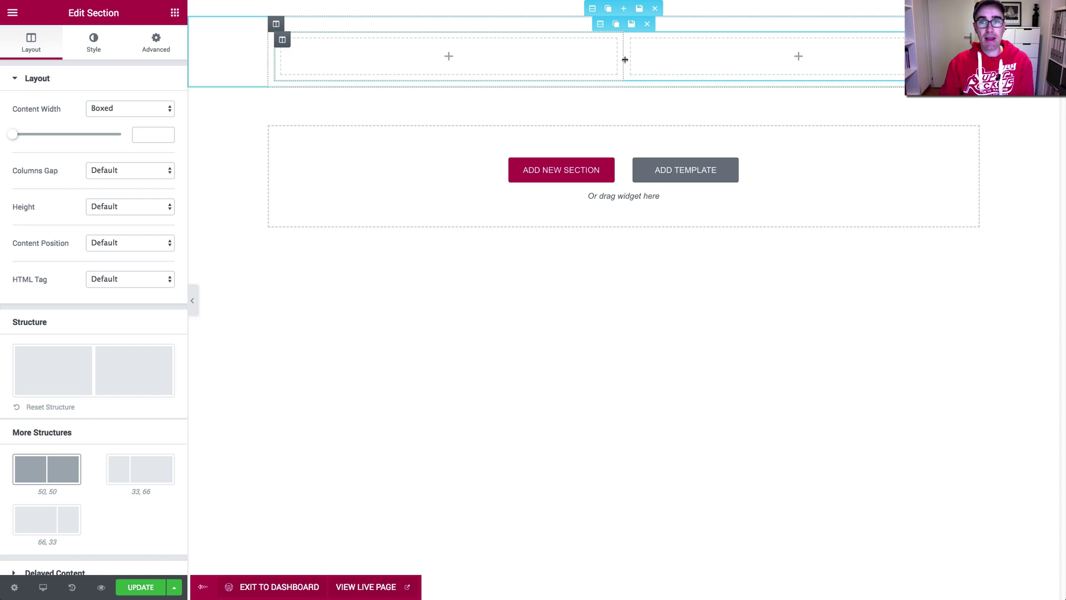
pyautogui.moveTo(625, 59); pyautogui.dragTo(418, 59)
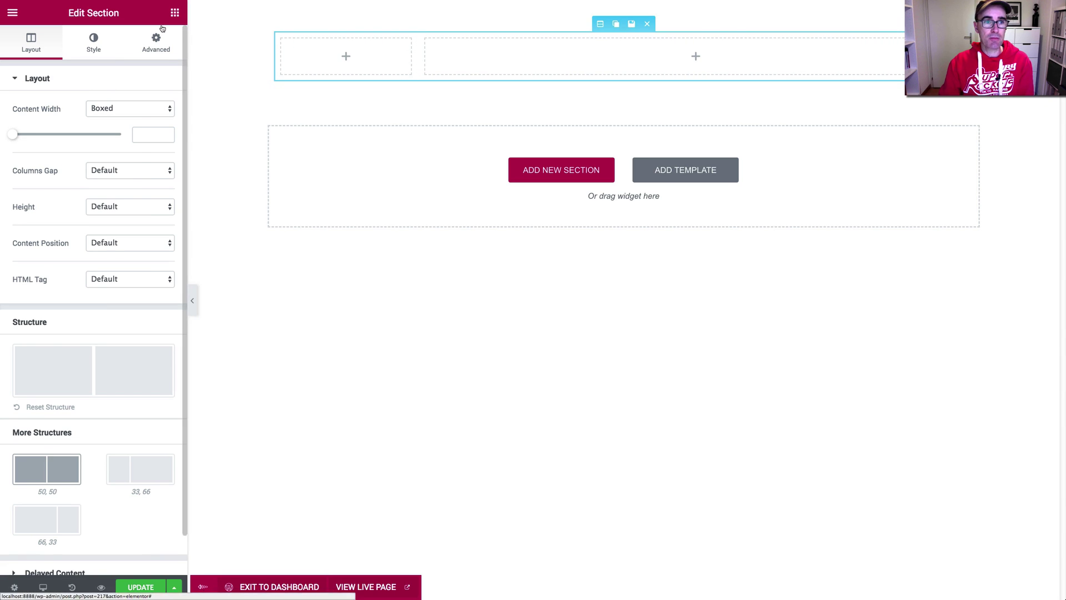
pyautogui.click(174, 12)
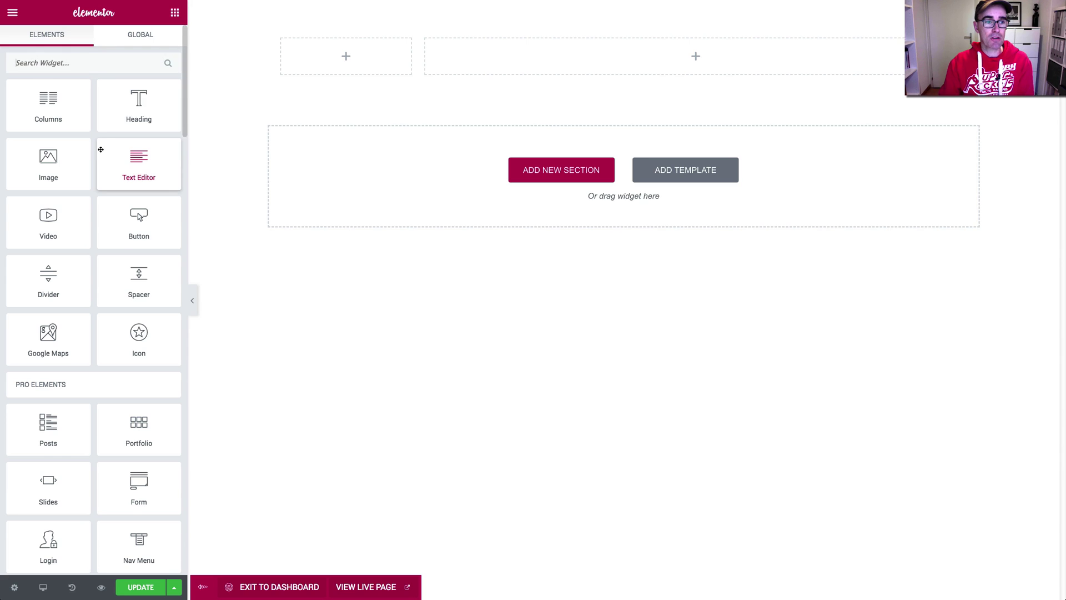
# Place the Mad Lemmings logo image in the left column at Thumbnail size
pyautogui.moveTo(84, 150); pyautogui.dragTo(347, 67)
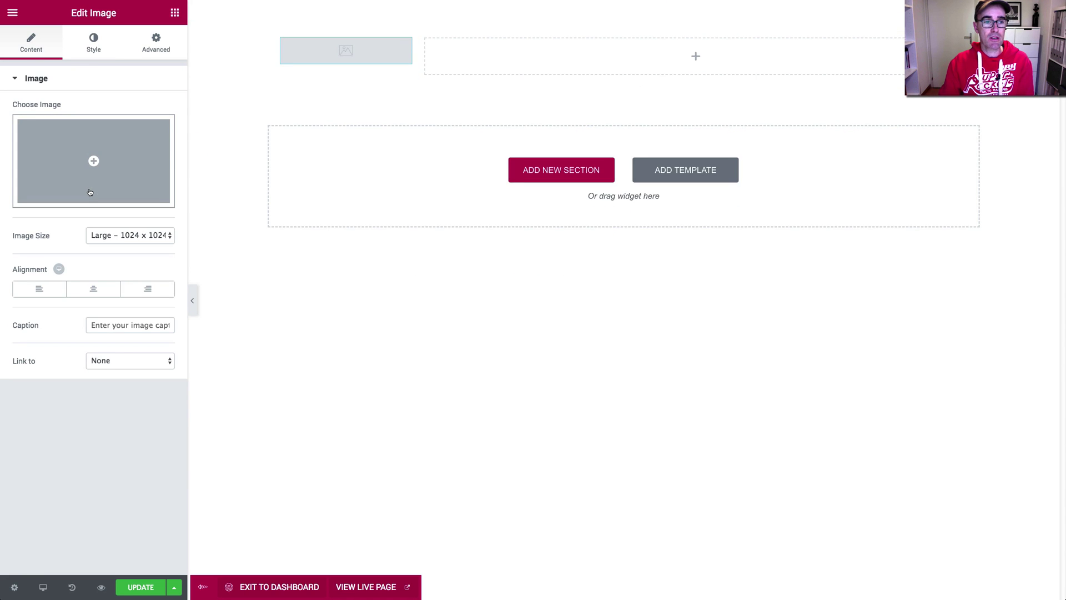
pyautogui.click(95, 160)
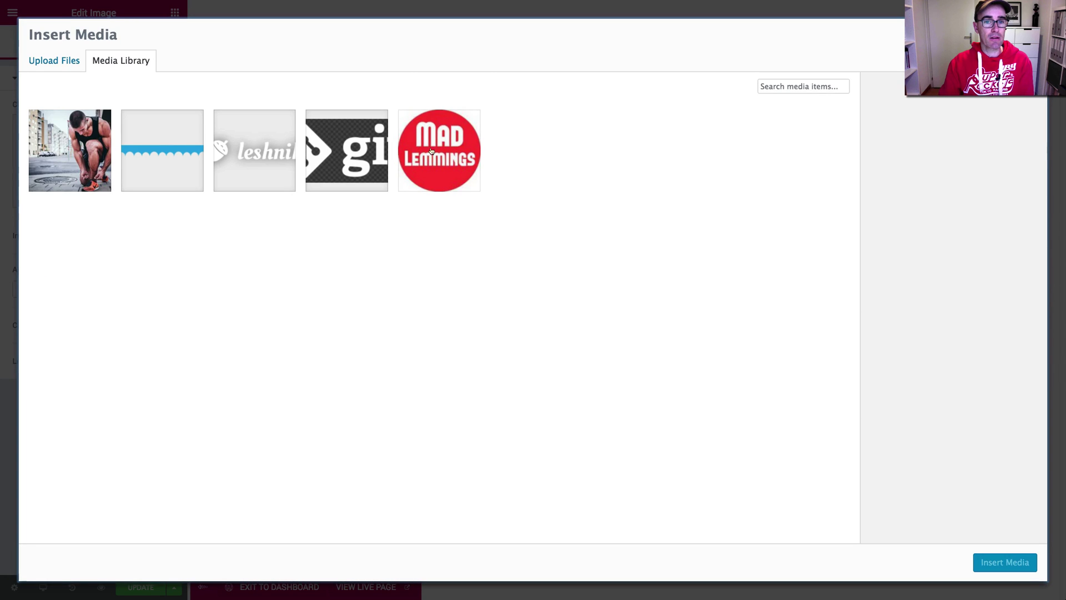
pyautogui.click(431, 151)
pyautogui.click(1008, 562)
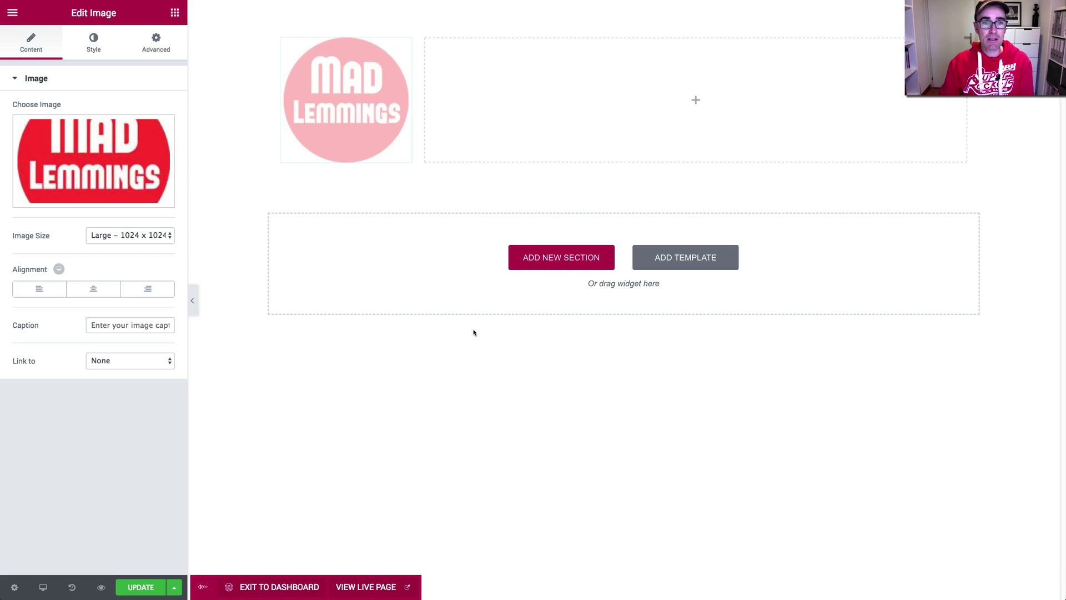
pyautogui.click(133, 235)
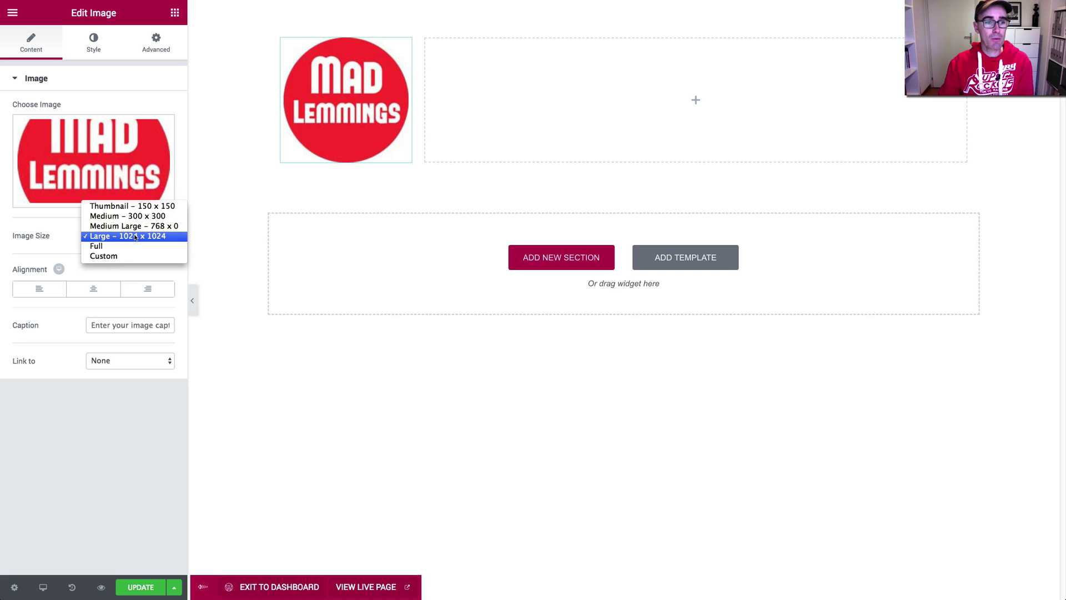
pyautogui.click(150, 205)
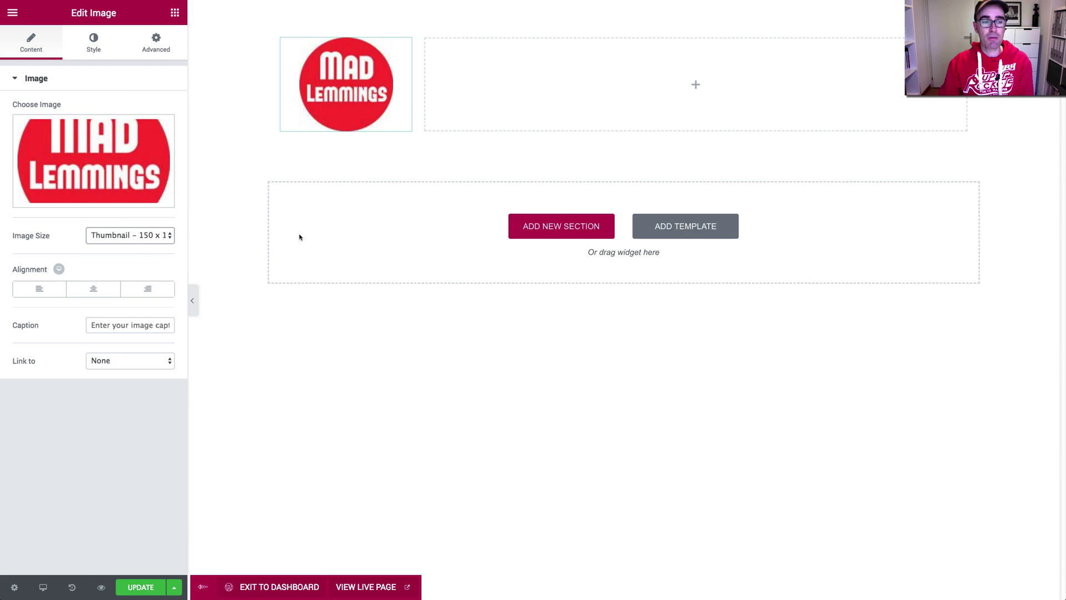
# Add a Custom Menu widget to the empty column showing Main Menu
pyautogui.click(174, 14)
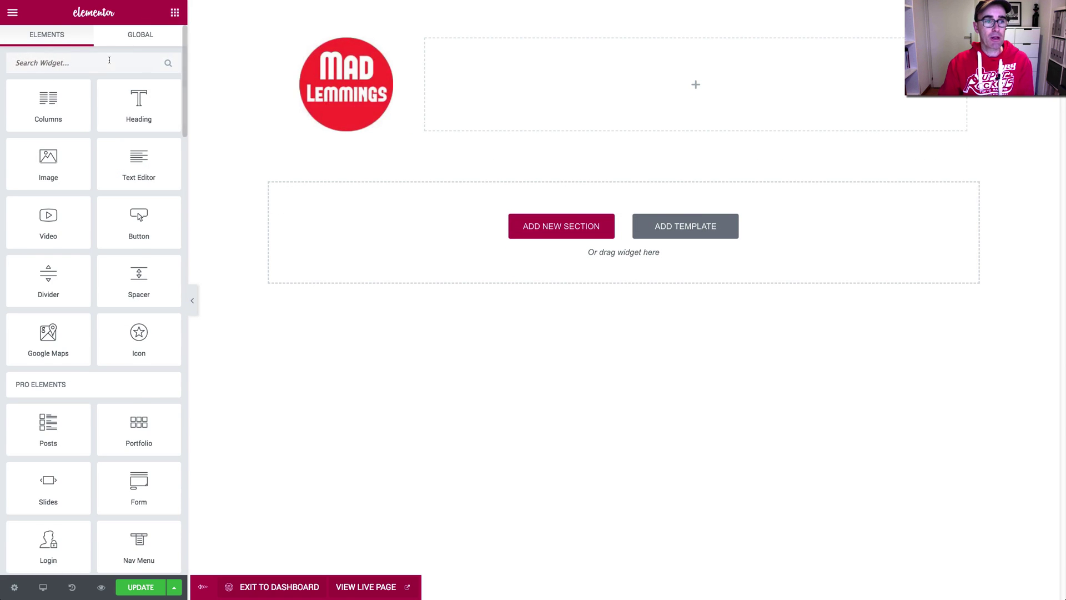
pyautogui.write('menu')
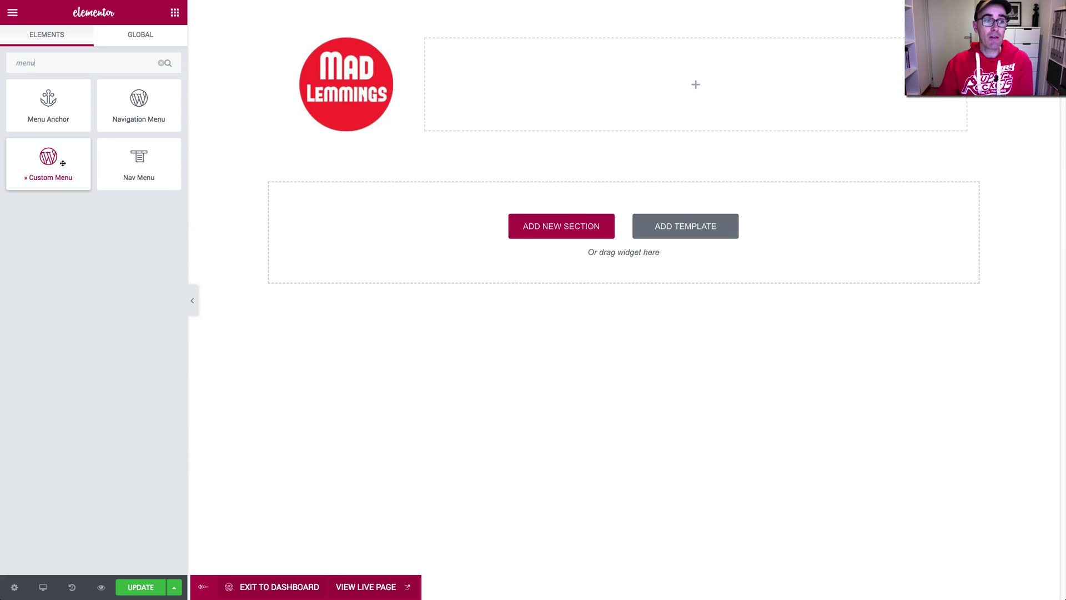
pyautogui.moveTo(44, 167); pyautogui.dragTo(545, 81)
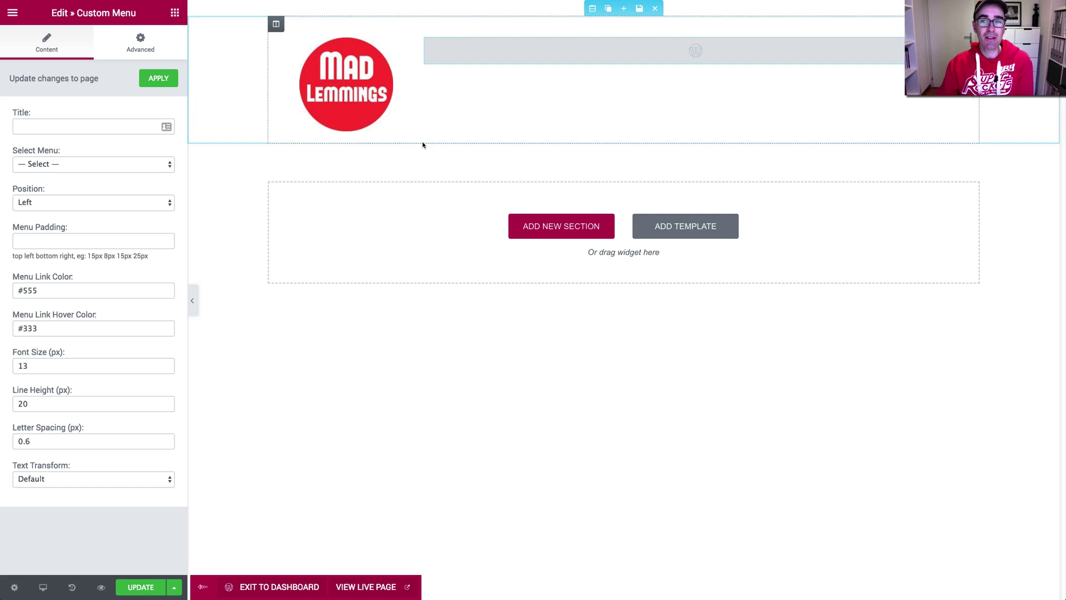
pyautogui.click(91, 165)
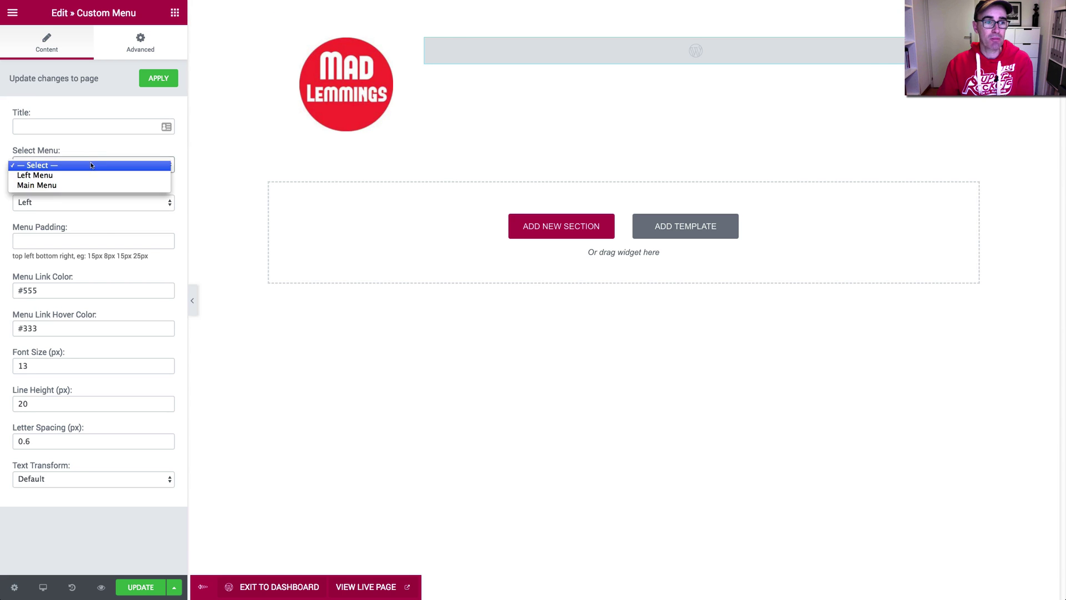
pyautogui.click(88, 186)
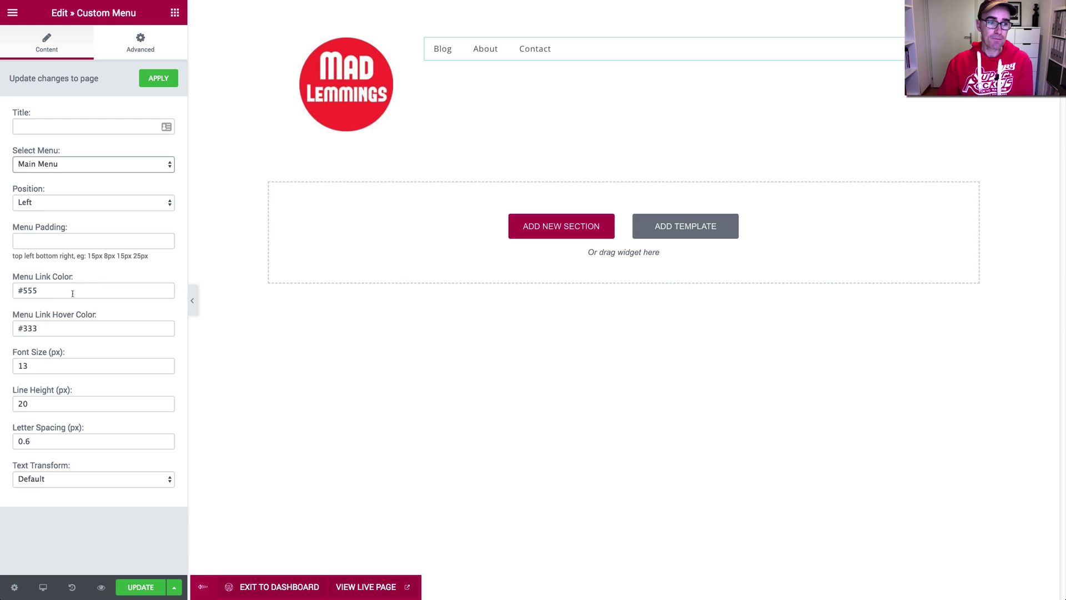
# Set the menu font size to 16 and make the links uppercase
pyautogui.doubleClick(53, 293)
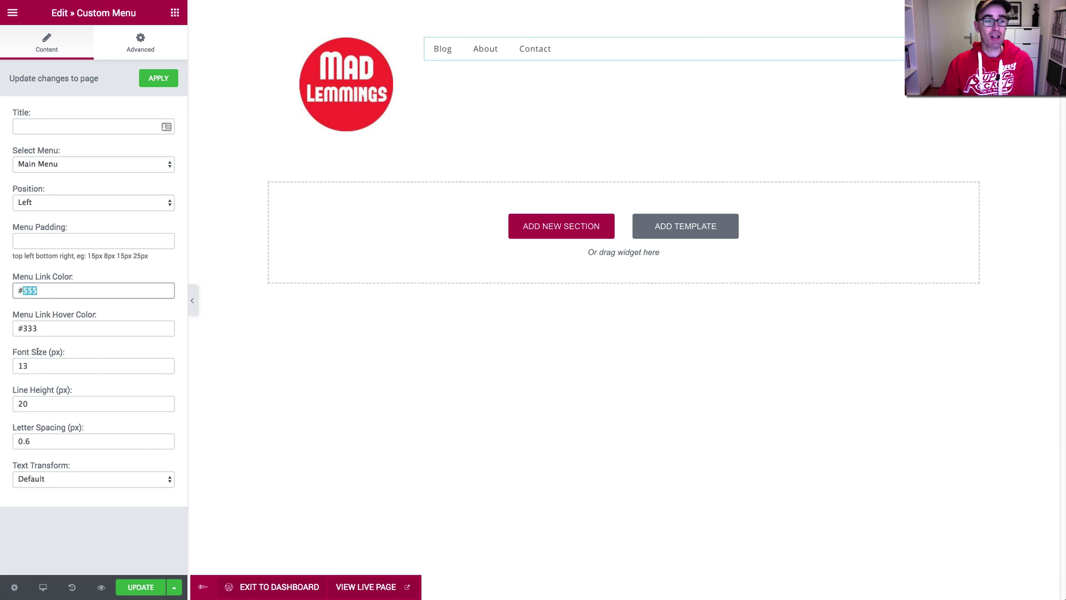
pyautogui.click(44, 370)
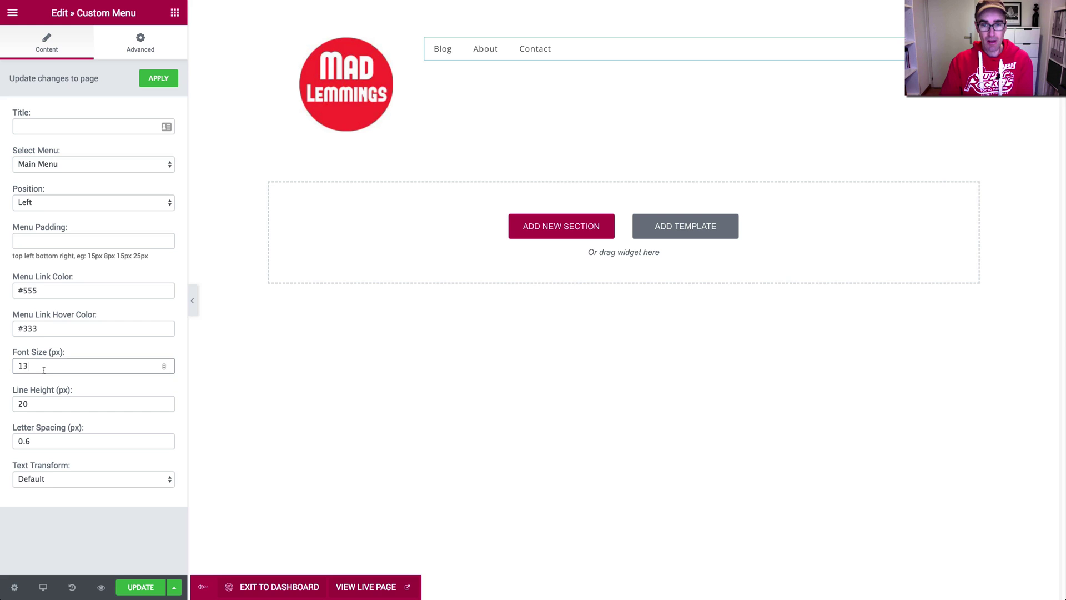
pyautogui.press('BackSpace')
pyautogui.write('6')
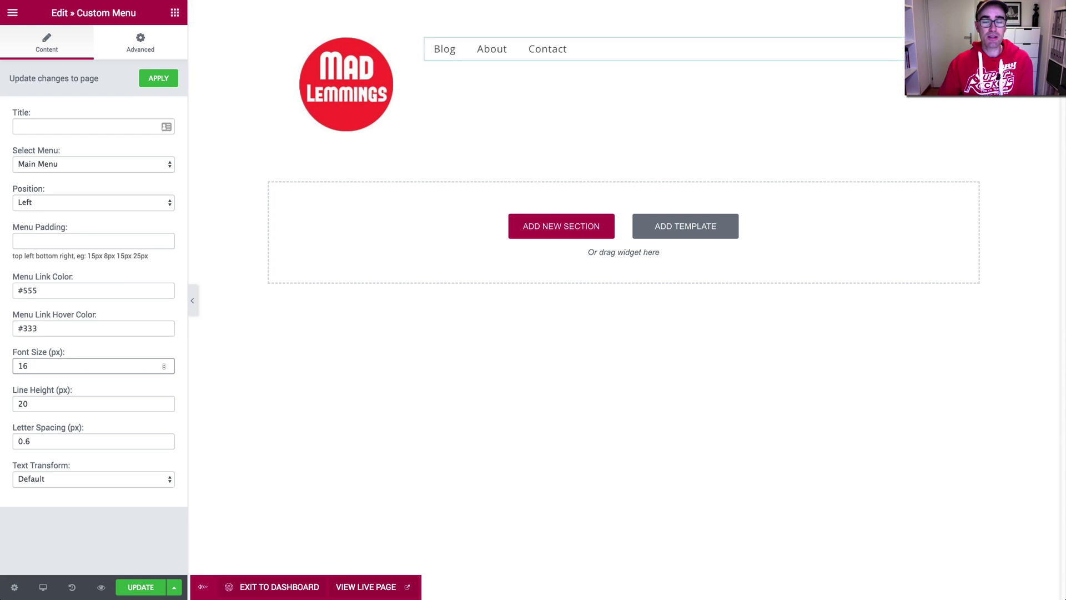
pyautogui.click(93, 479)
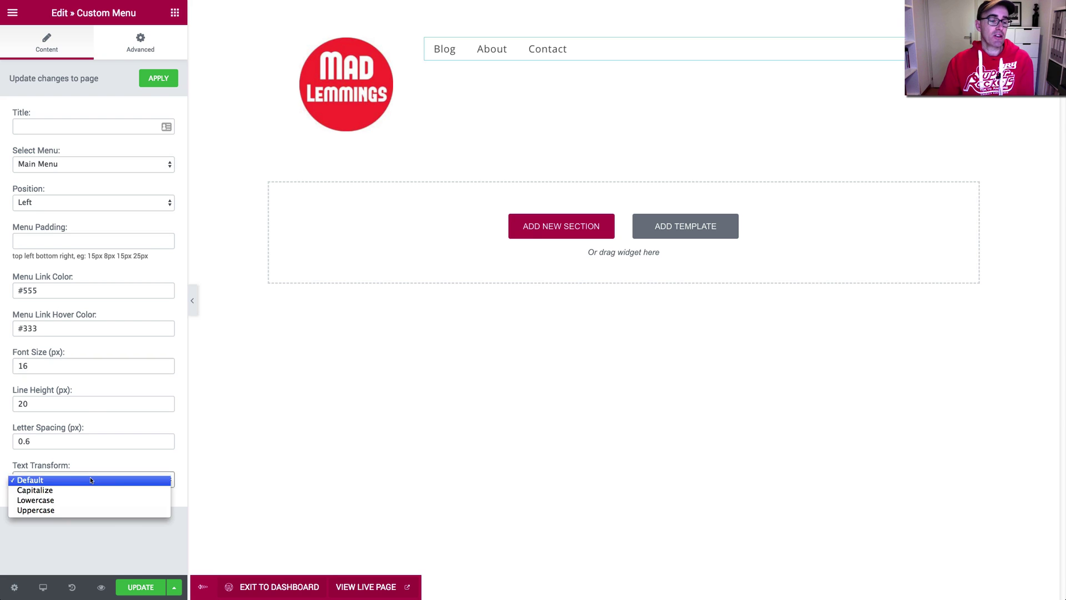
pyautogui.click(79, 510)
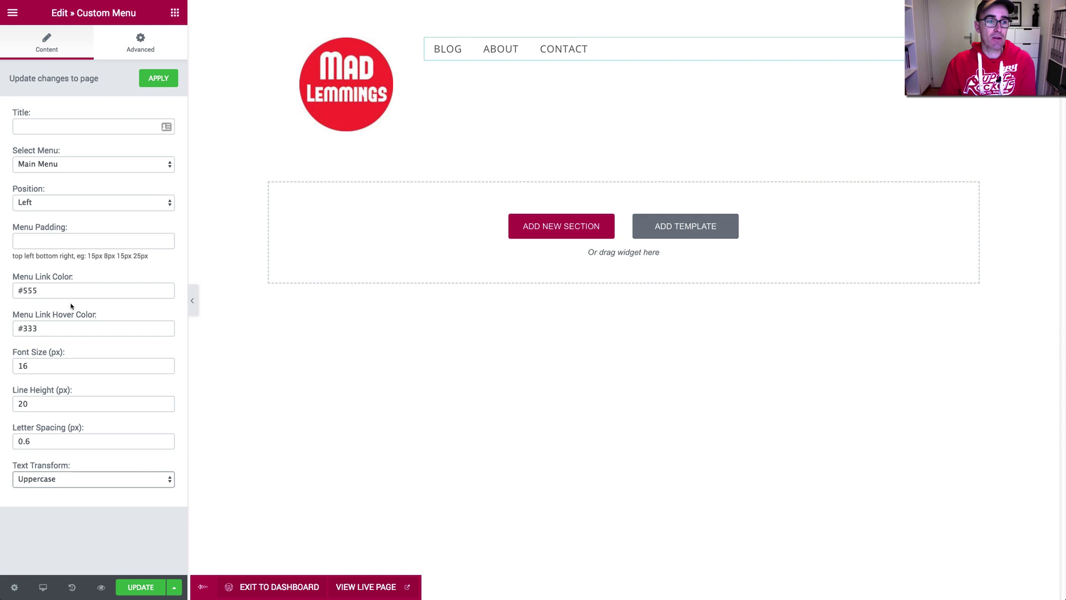
# Set the menu link colour to red #ff0000
pyautogui.doubleClick(30, 291)
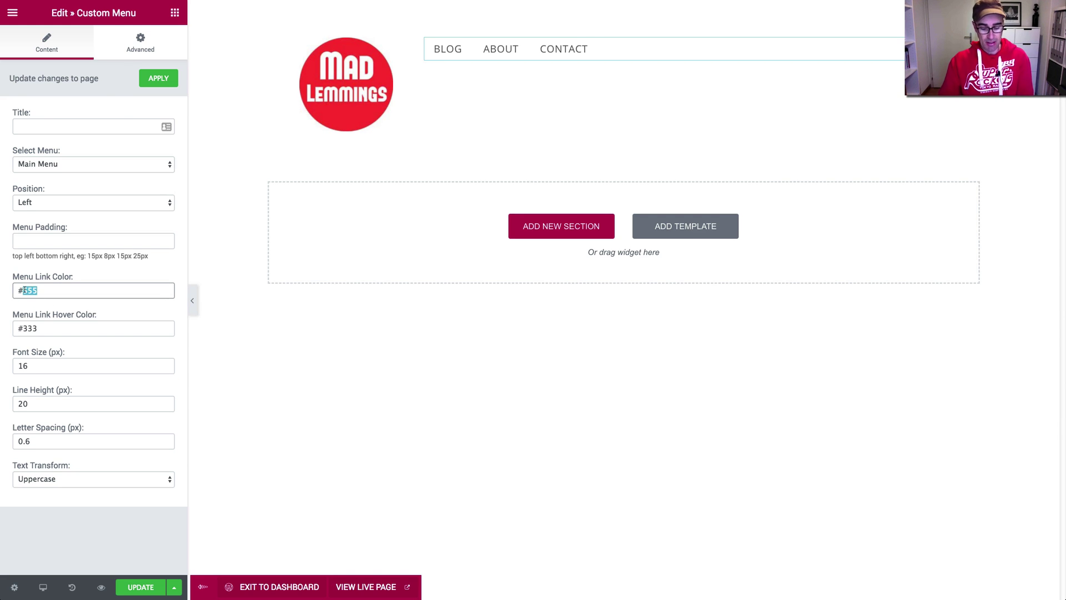
pyautogui.write('FF000')
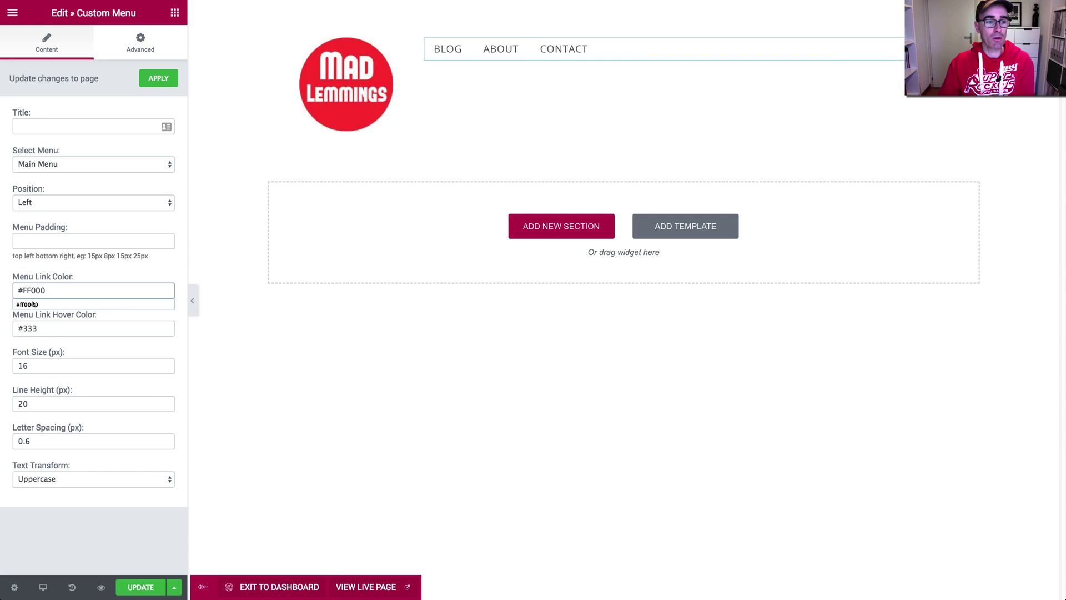
pyautogui.click(104, 352)
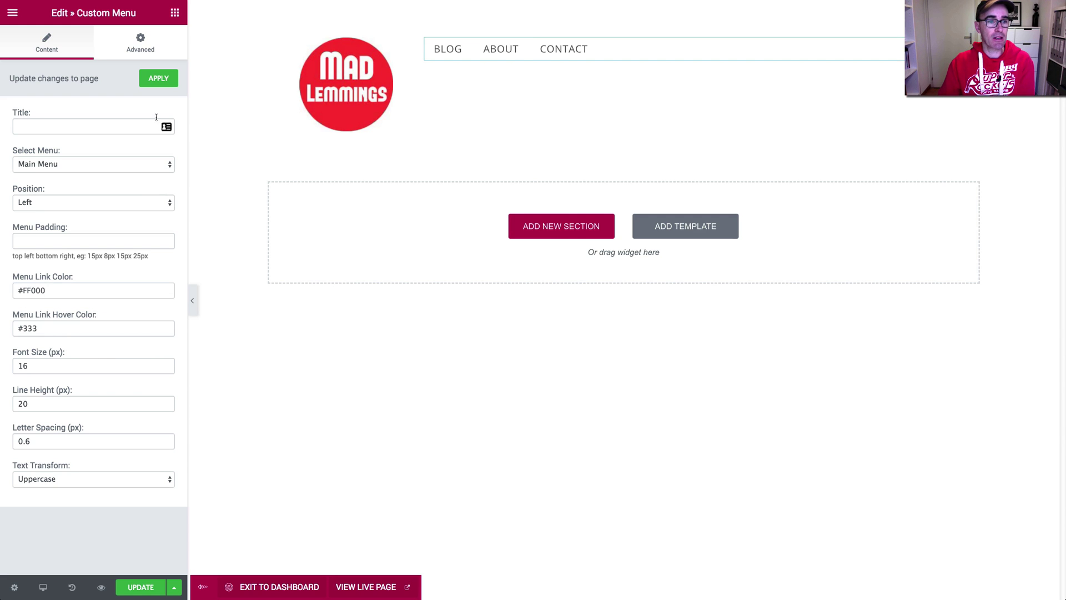
pyautogui.click(158, 78)
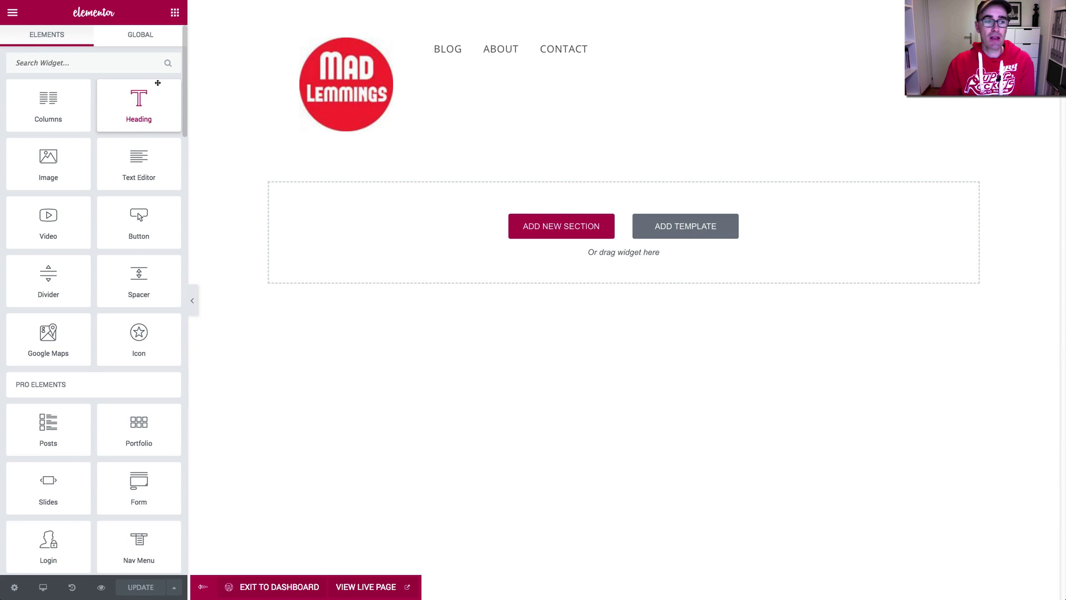
pyautogui.click(503, 48)
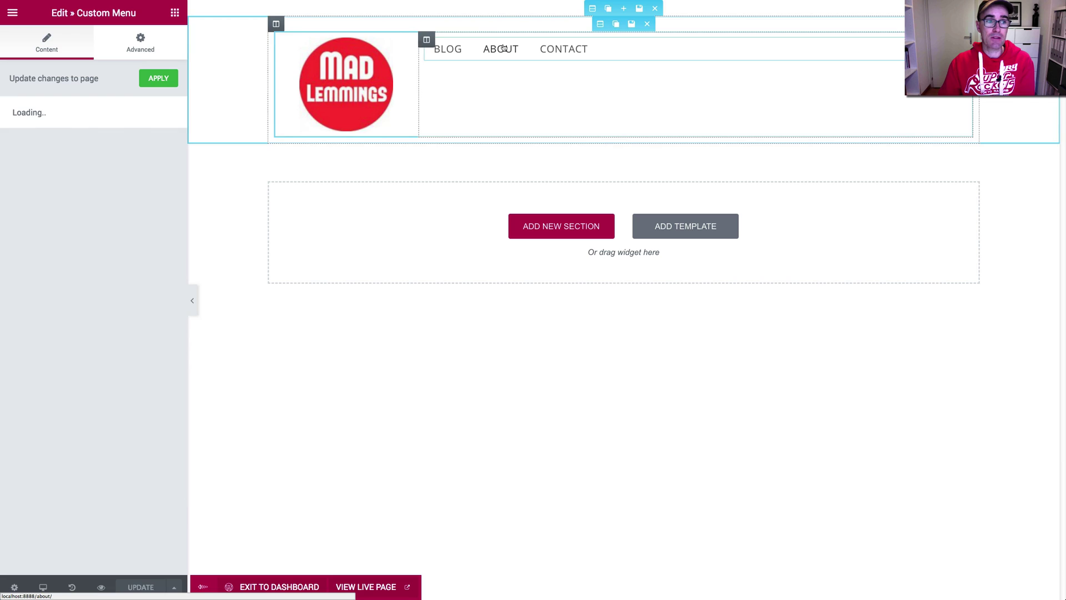
pyautogui.click(81, 292)
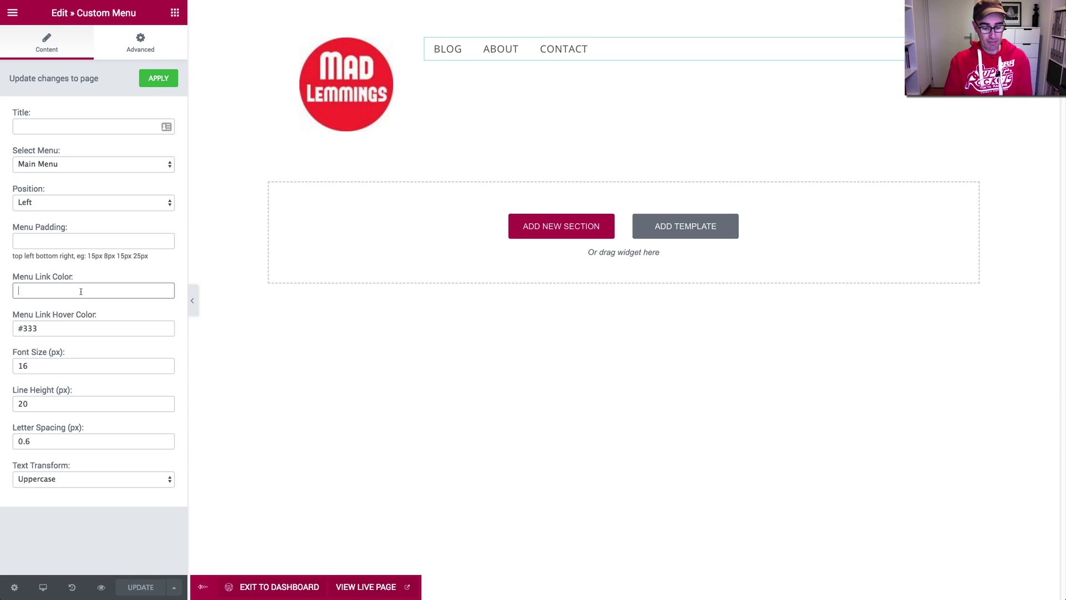
pyautogui.write('#ff0')
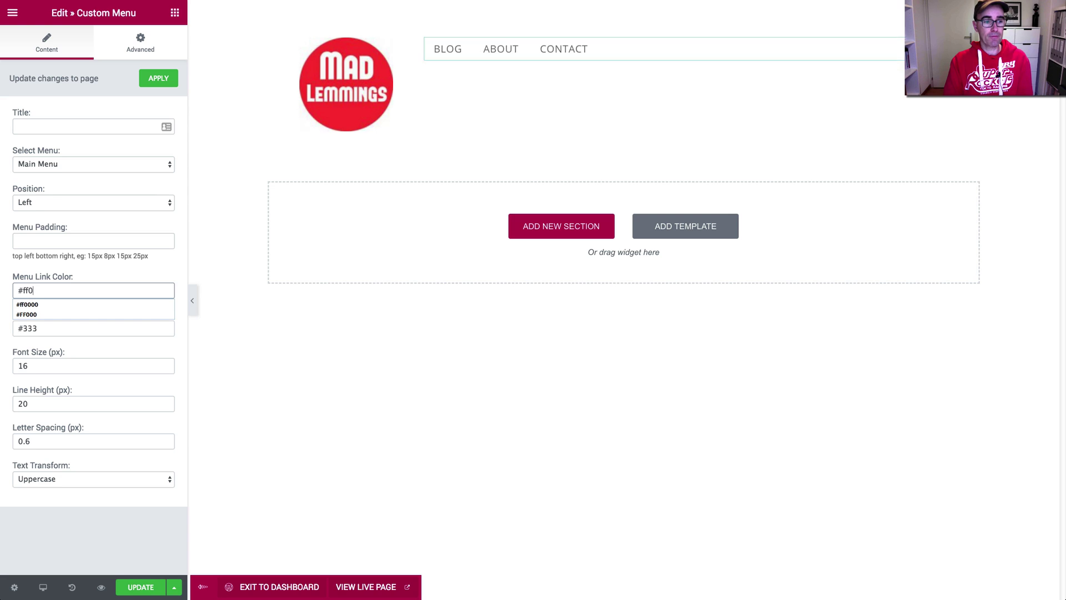
pyautogui.write('000')
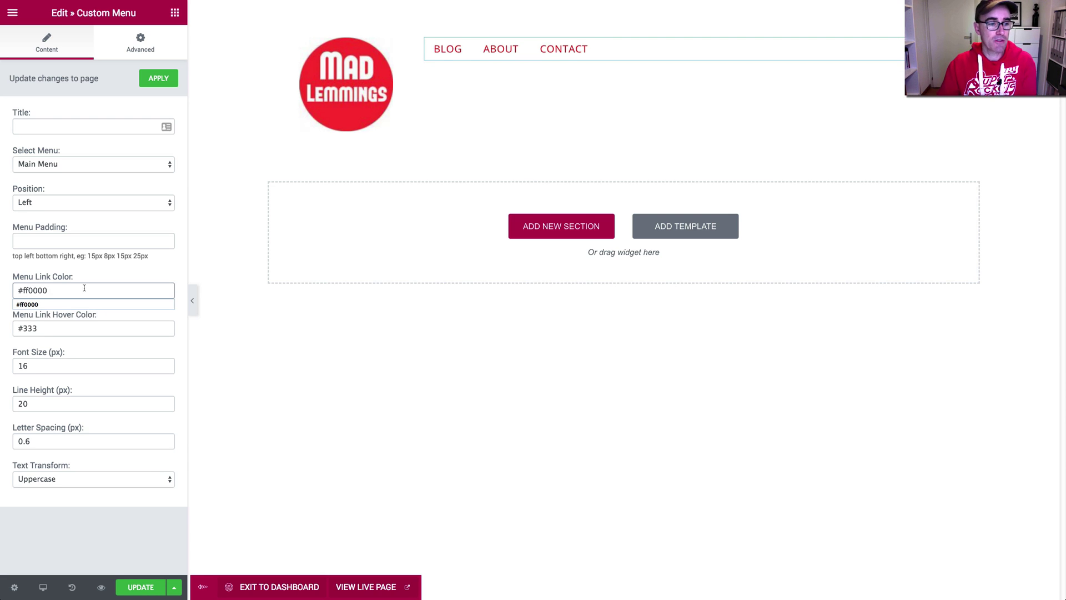
pyautogui.click(131, 273)
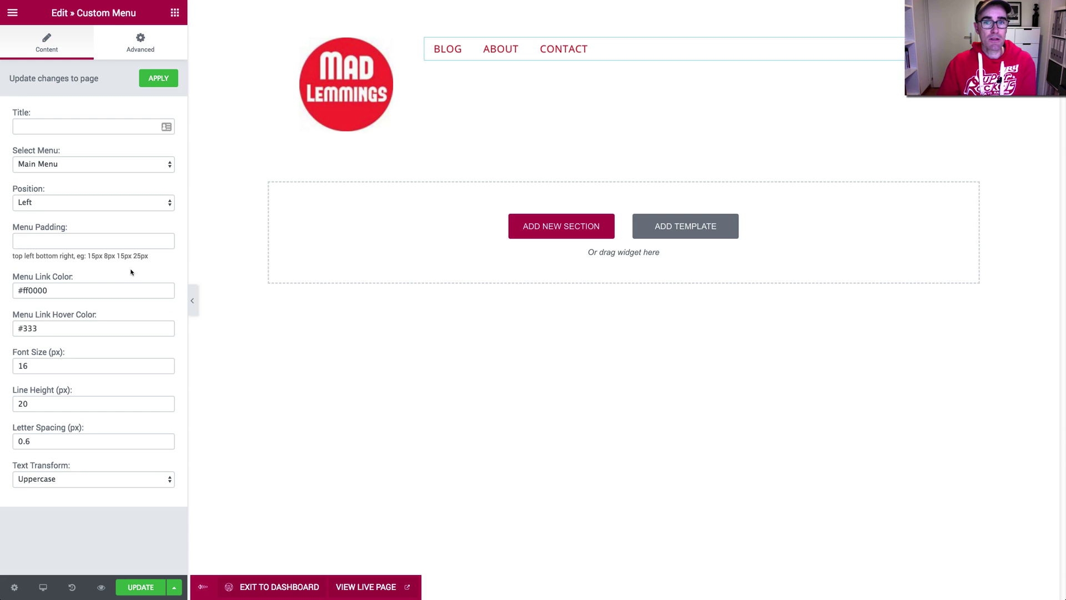
# Set the menu position to Right
pyautogui.click(95, 202)
pyautogui.click(98, 220)
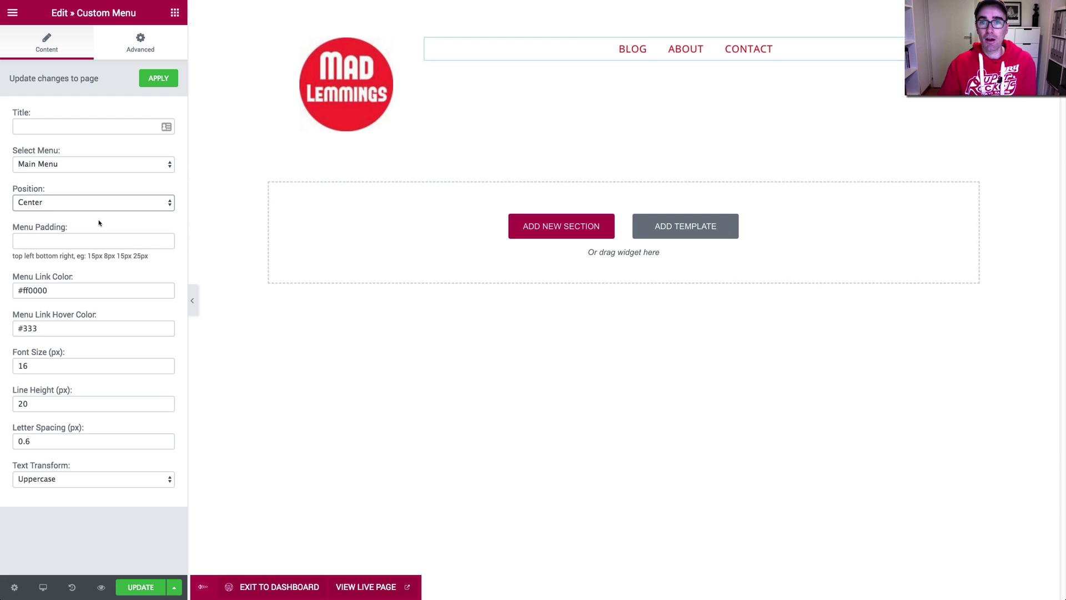
pyautogui.click(95, 202)
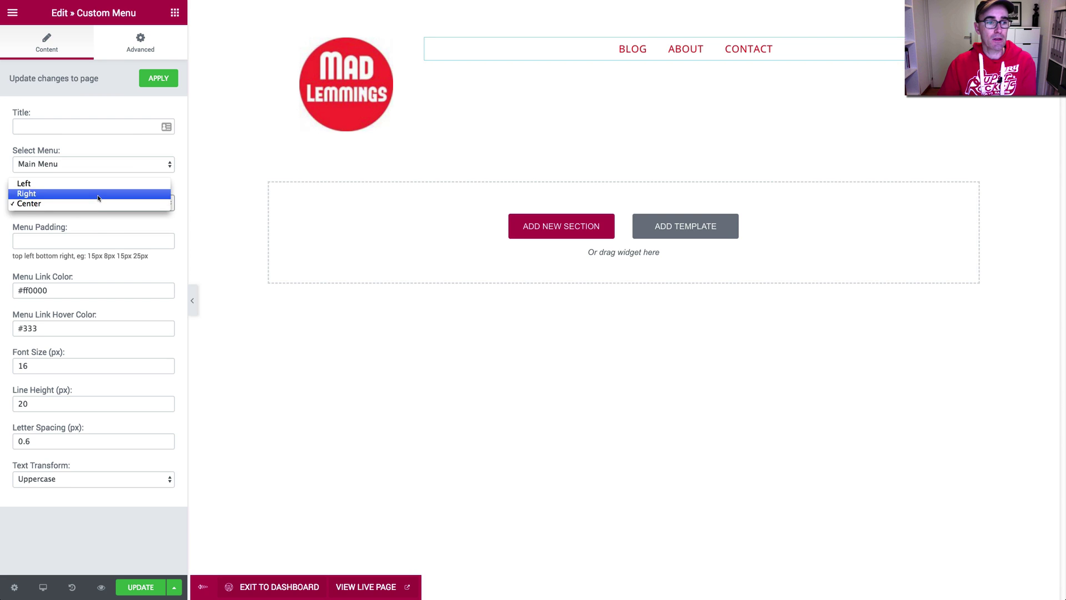
pyautogui.click(98, 194)
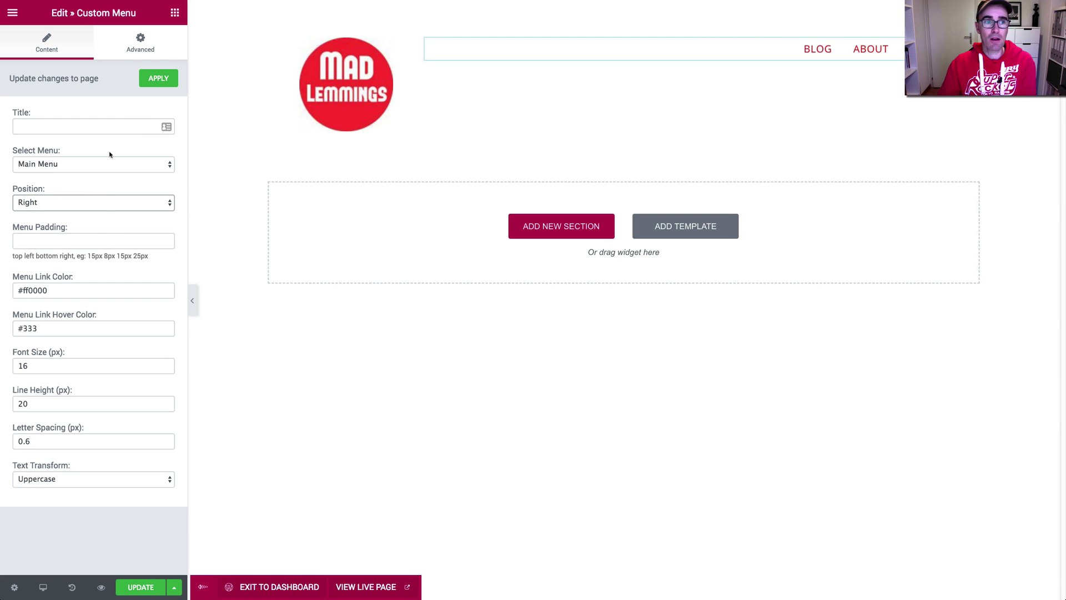
# Unlink the menu's margin values and shrink the logo column to about 10% width
pyautogui.click(144, 43)
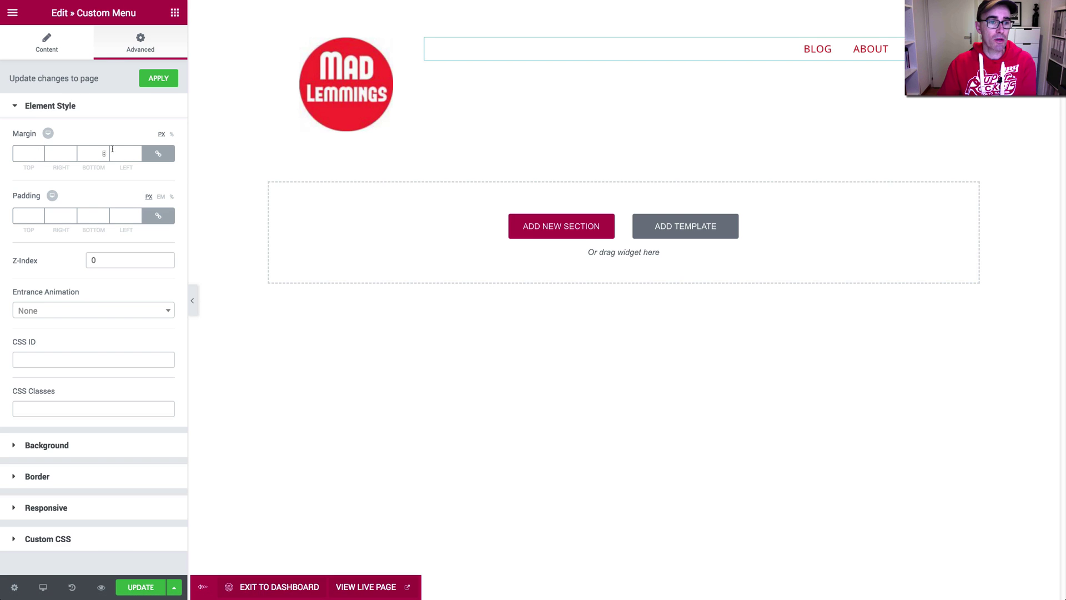
pyautogui.click(171, 155)
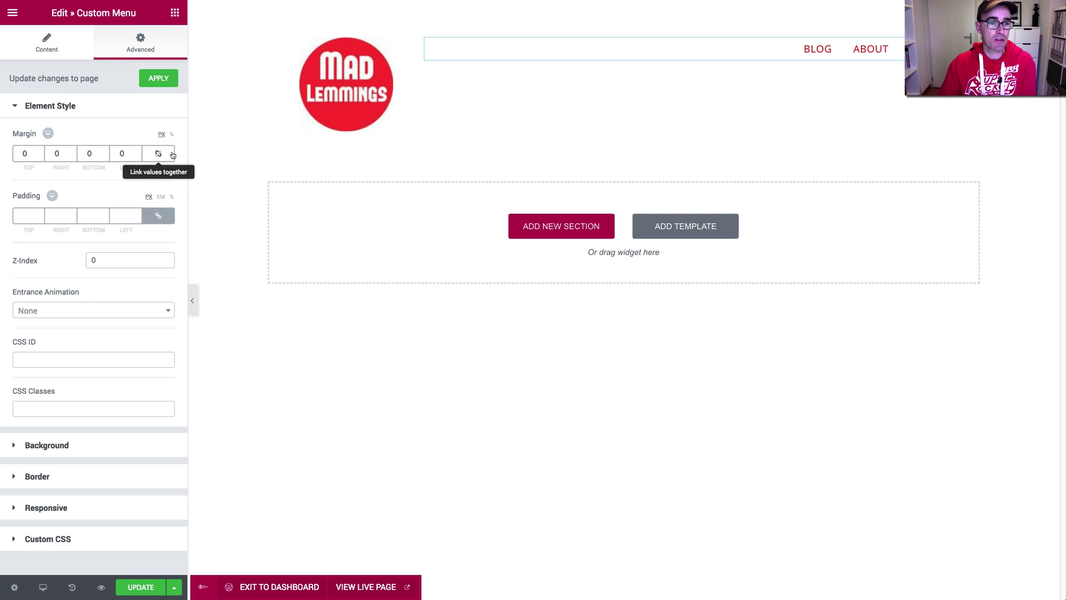
pyautogui.click(25, 154)
pyautogui.write('5')
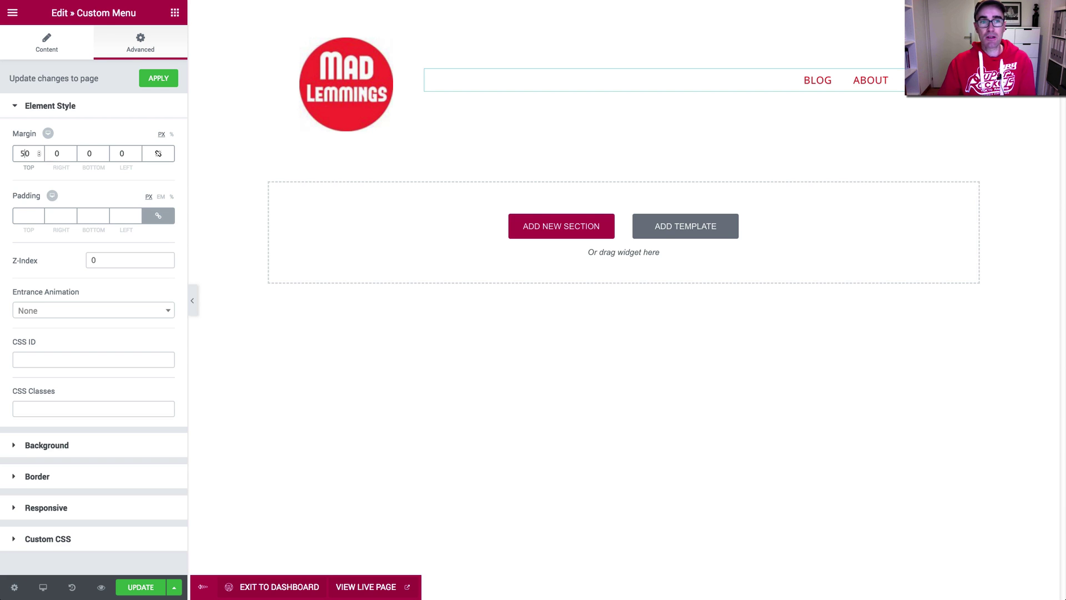
pyautogui.click(340, 93)
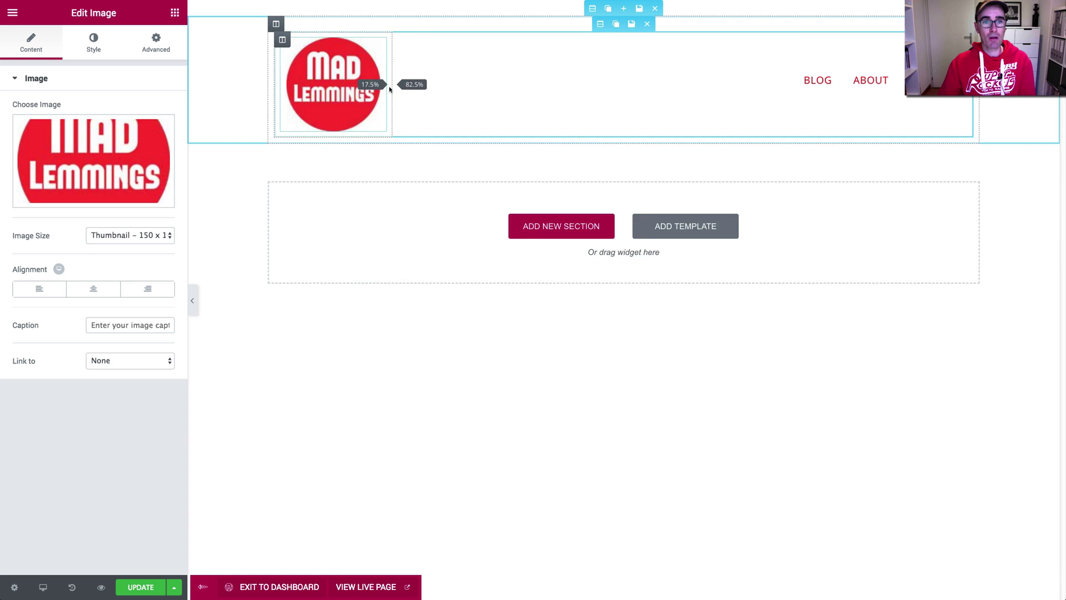
pyautogui.moveTo(389, 89); pyautogui.dragTo(346, 89)
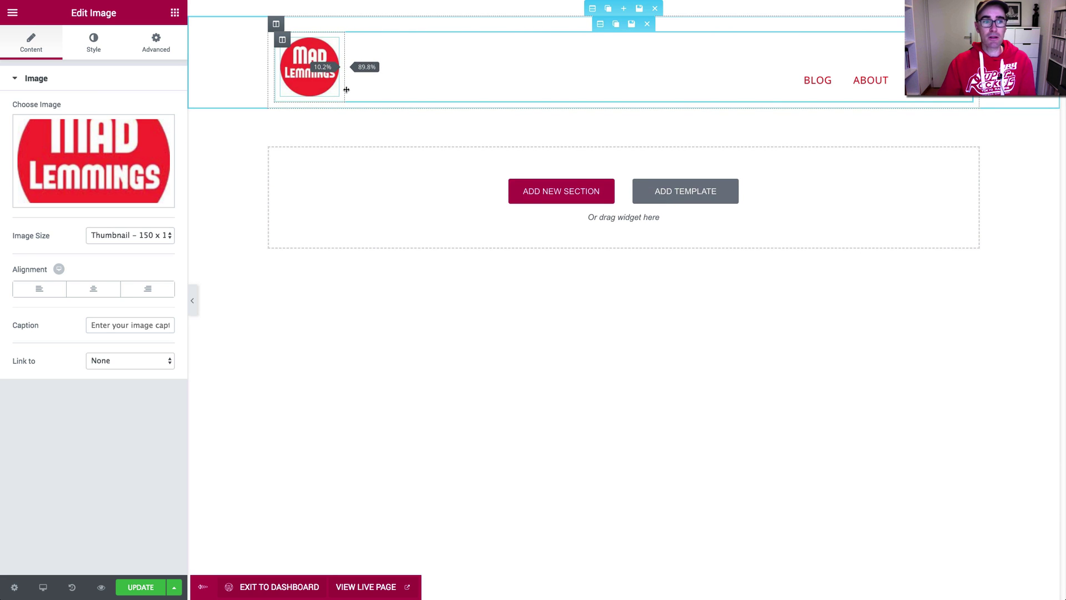
# Set the Custom Menu's top margin to 24 px so it aligns with the logo
pyautogui.click(821, 77)
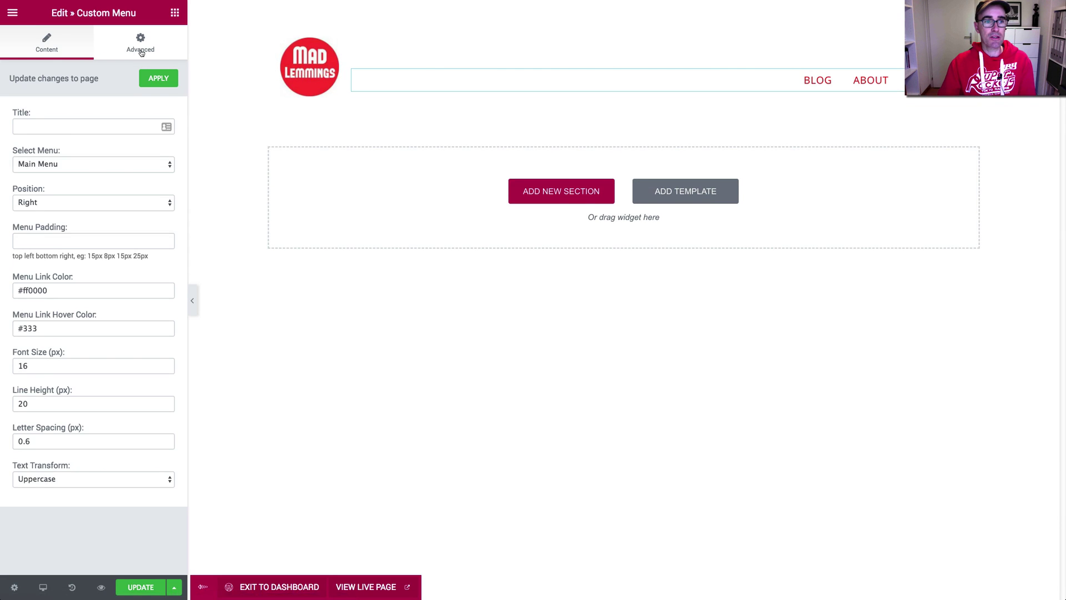
pyautogui.click(140, 42)
pyautogui.click(25, 151)
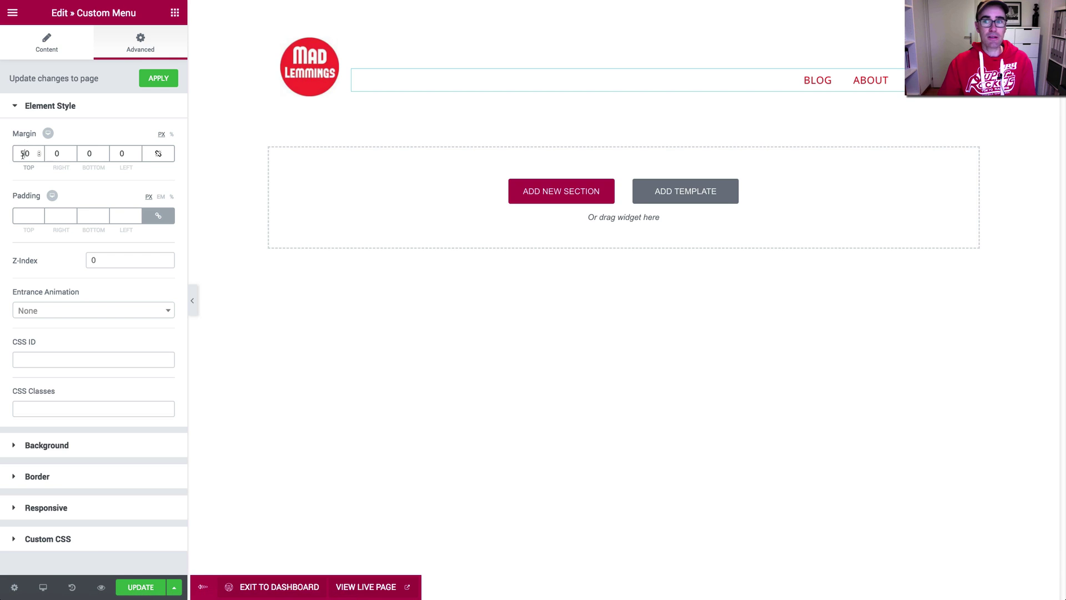
pyautogui.press('Down')
pyautogui.press('Down')
pyautogui.press('Down')
pyautogui.press('Down')
pyautogui.press('Down')
pyautogui.press('Down')
pyautogui.press('Down')
pyautogui.press('Down')
pyautogui.press('Down')
pyautogui.press('Down')
pyautogui.press('Down')
pyautogui.press('Down')
pyautogui.press('Down')
pyautogui.press('Down')
pyautogui.press('Down')
pyautogui.press('Down')
pyautogui.press('Down')
pyautogui.press('Down')
pyautogui.press('Down')
pyautogui.press('Down')
pyautogui.press('Up')
pyautogui.press('Up')
pyautogui.press('Up')
pyautogui.press('Up')
pyautogui.press('Up')
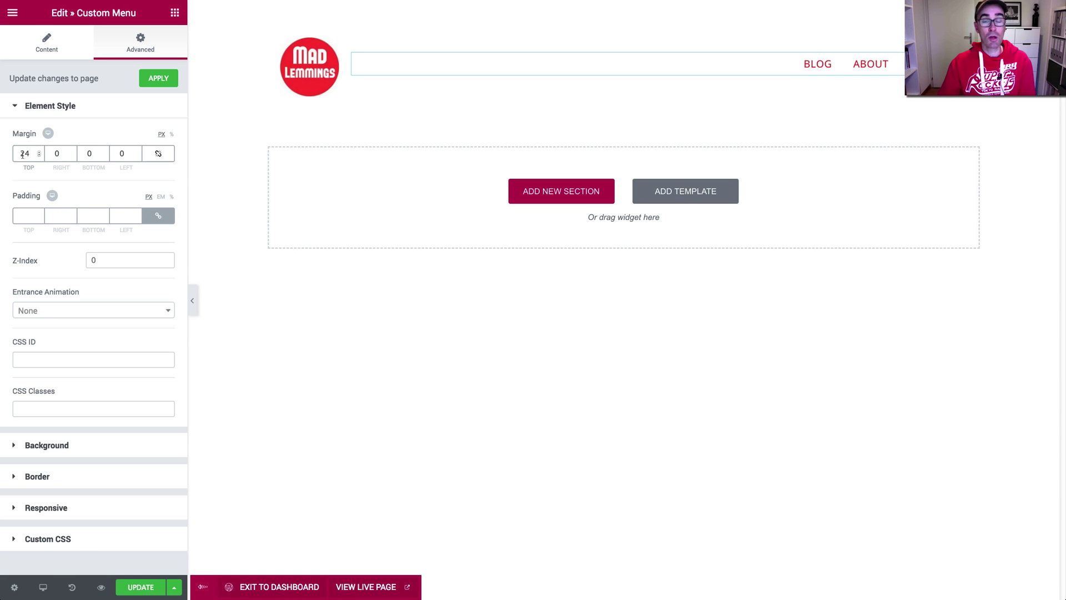
pyautogui.press('Down')
pyautogui.press('Down')
pyautogui.press('Down')
pyautogui.press('Down')
pyautogui.press('Down')
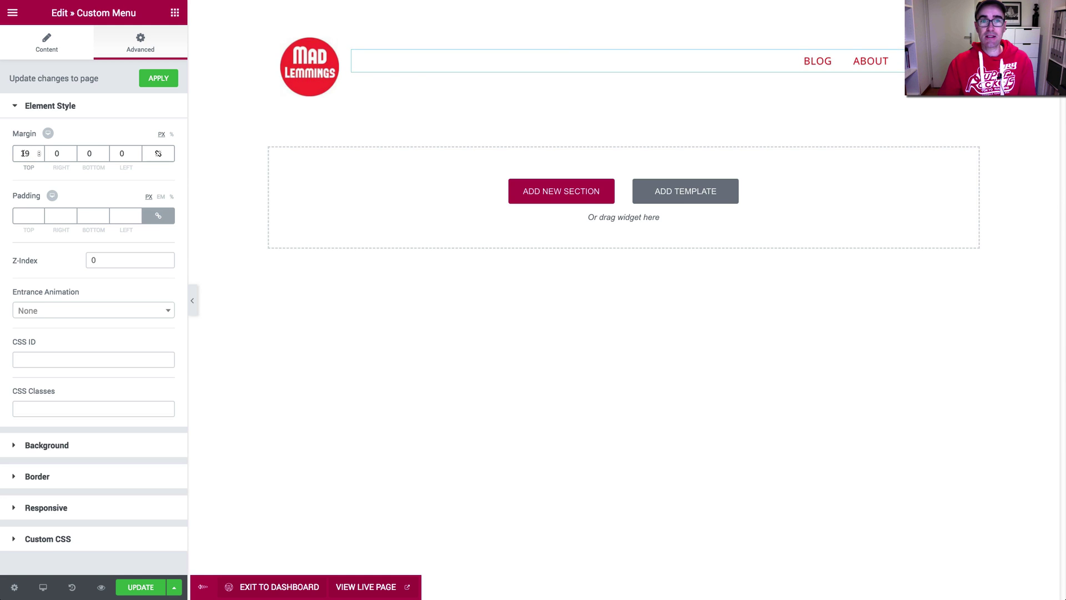
pyautogui.press('Up')
pyautogui.press('Up')
pyautogui.press('Up')
pyautogui.press('Up')
pyautogui.press('Up')
pyautogui.press('Up')
pyautogui.press('Up')
pyautogui.press('Up')
pyautogui.press('Up')
pyautogui.press('Up')
pyautogui.press('Up')
pyautogui.press('Up')
pyautogui.press('Up')
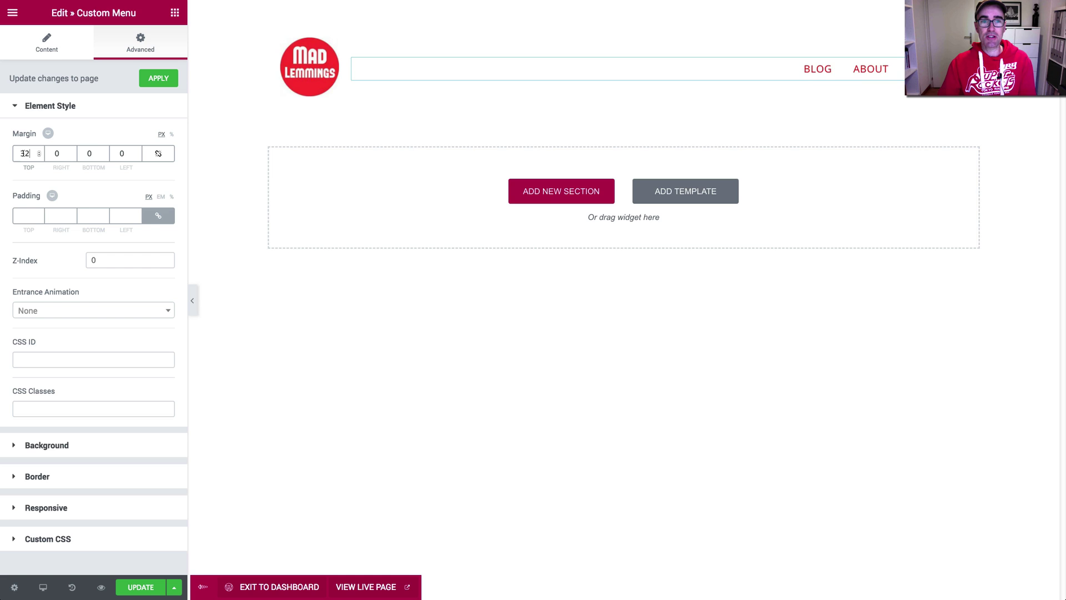
pyautogui.press('Down')
pyautogui.press('Down')
pyautogui.press('Down')
pyautogui.press('Down')
pyautogui.press('Down')
pyautogui.press('Down')
pyautogui.press('Down')
pyautogui.press('Down')
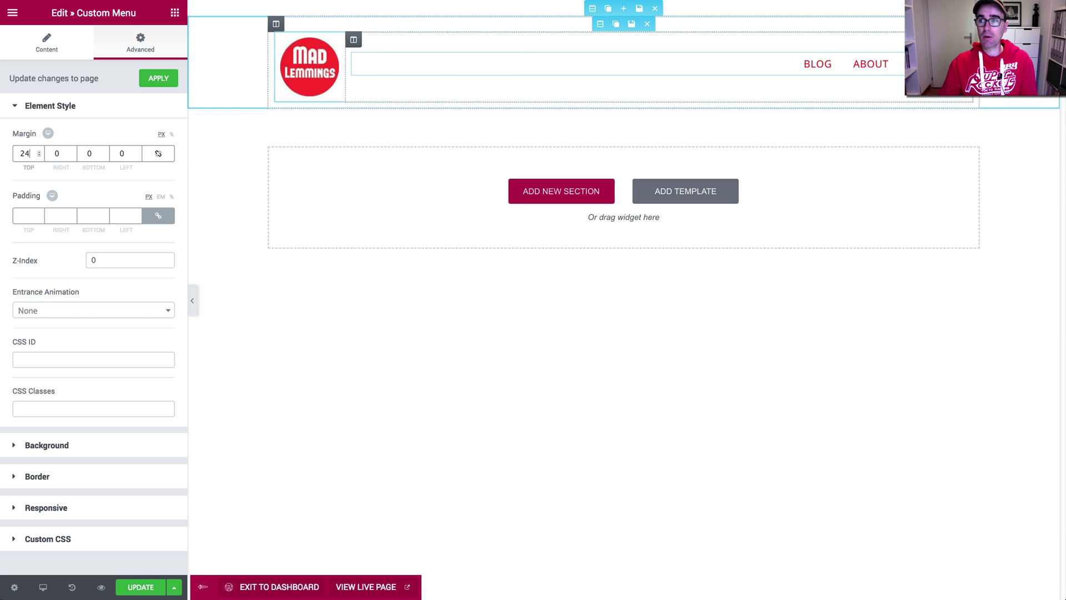
# Add a third column, move the logo to the middle, and put menus on both sides
pyautogui.moveTo(361, 41)
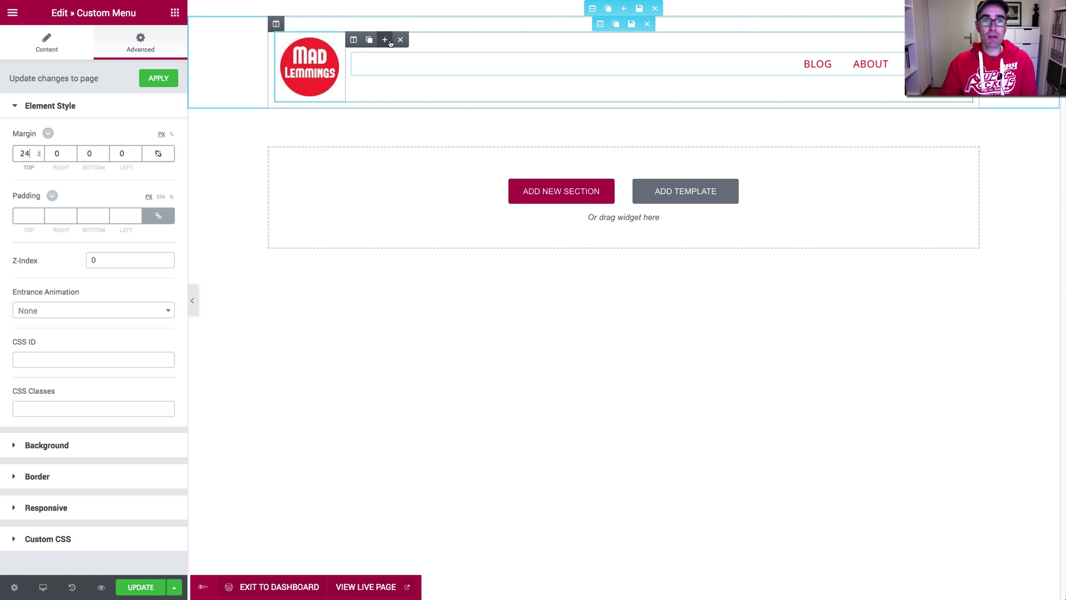
pyautogui.click(386, 40)
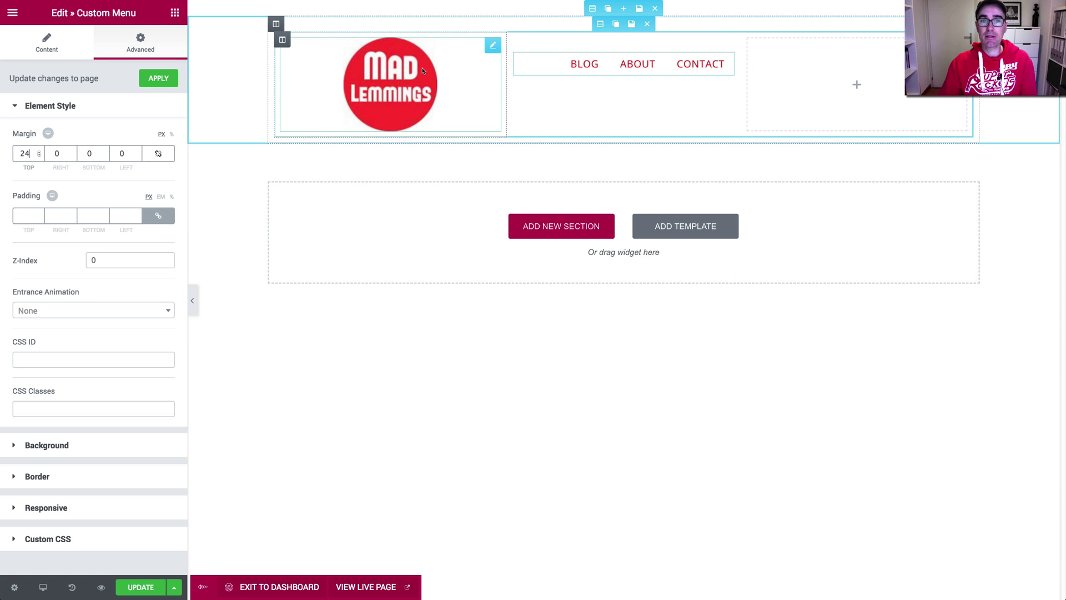
pyautogui.moveTo(659, 68); pyautogui.dragTo(811, 65)
pyautogui.moveTo(493, 45); pyautogui.dragTo(602, 54)
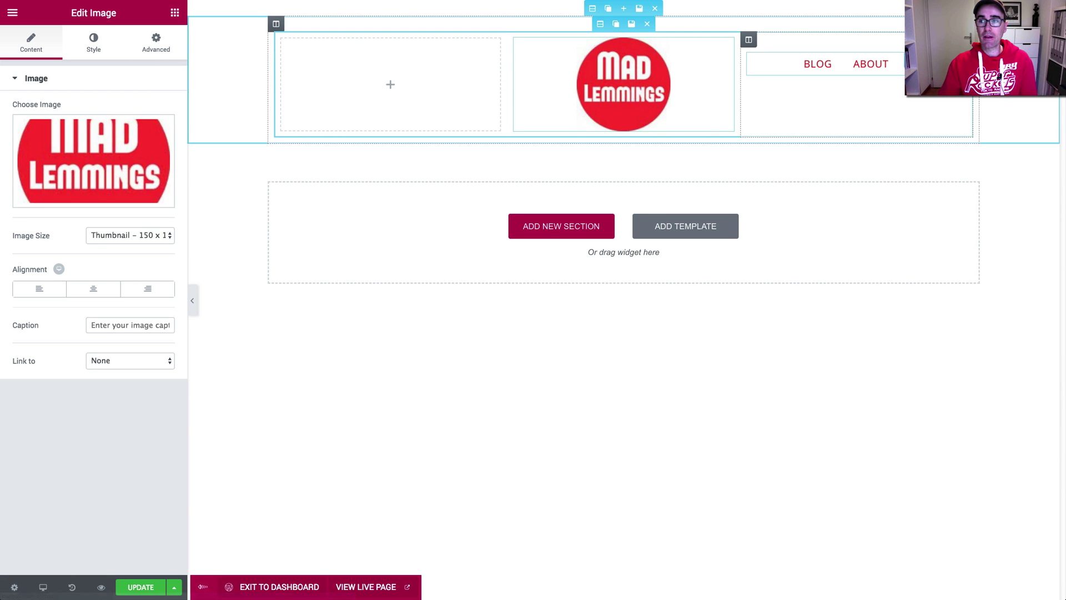
pyautogui.moveTo(822, 65); pyautogui.dragTo(396, 65)
# Align the right-hand menu's items to the left
pyautogui.click(818, 76)
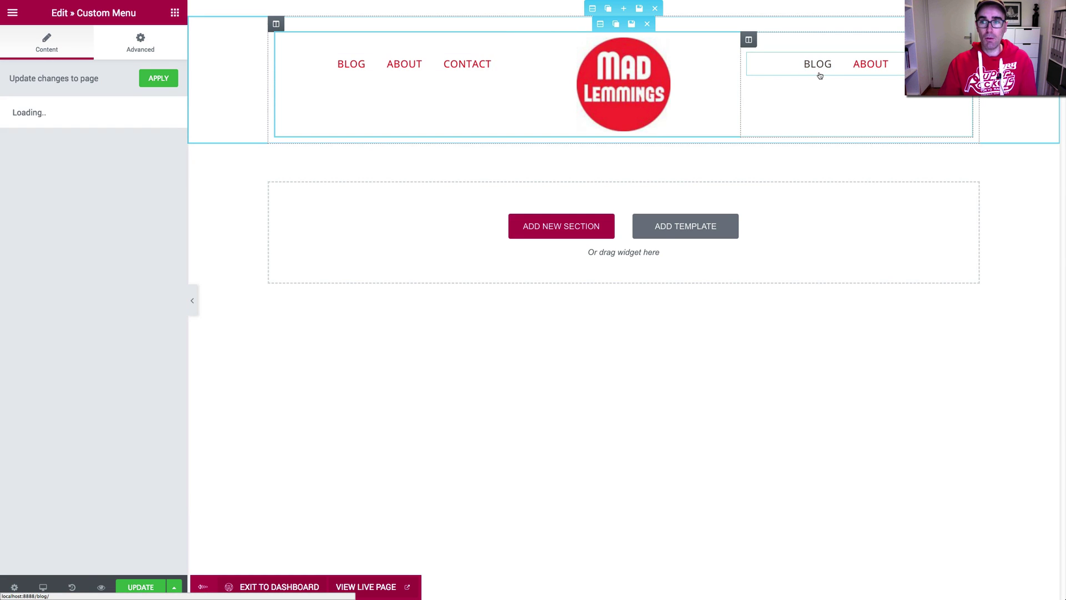
pyautogui.click(120, 202)
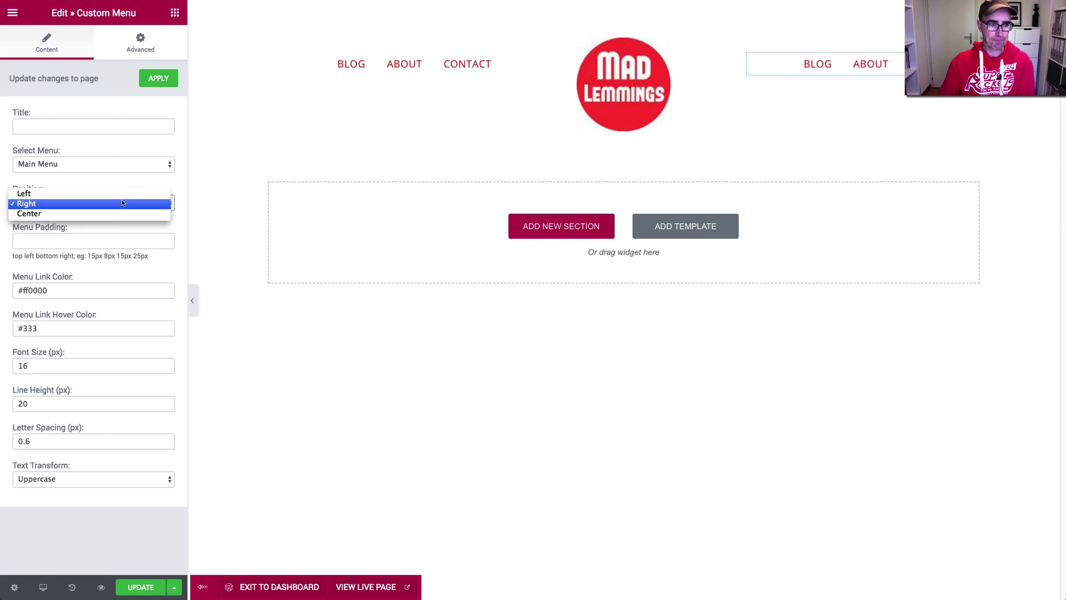
pyautogui.click(119, 194)
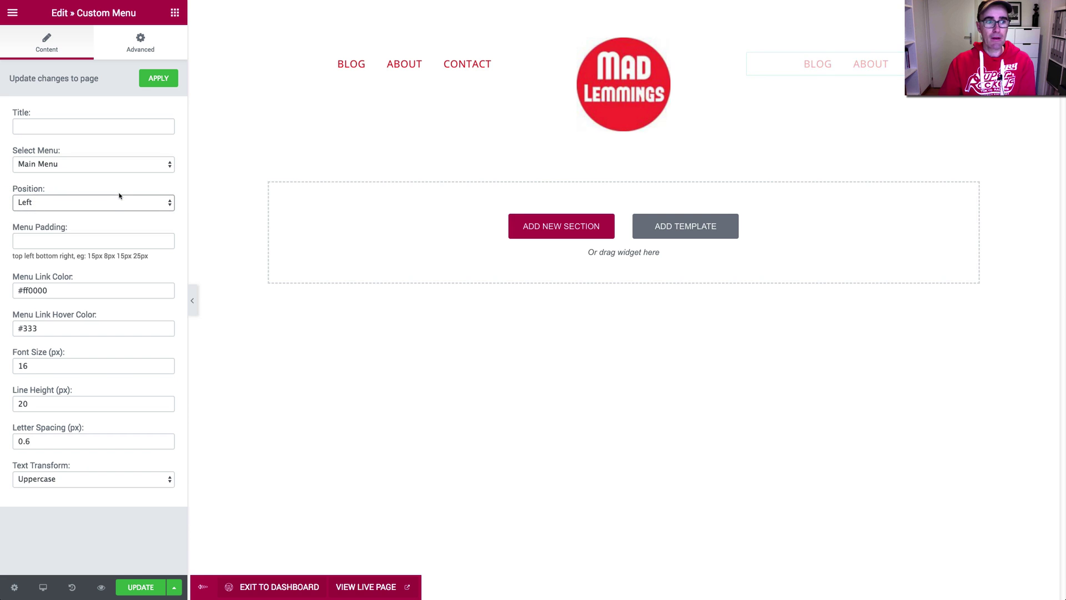
pyautogui.click(628, 105)
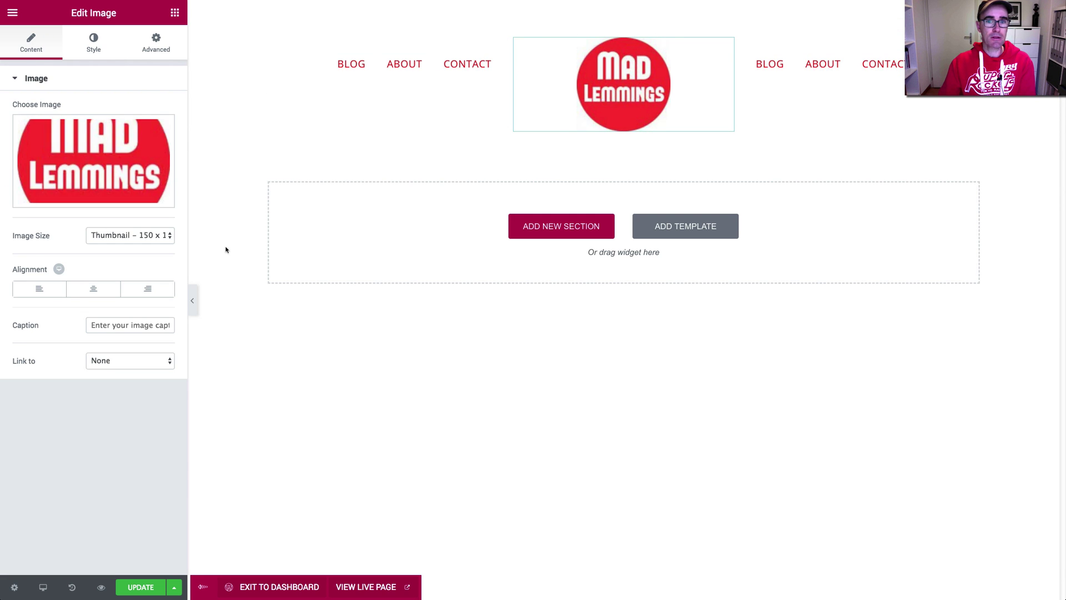
# Widen the left menu column and give the logo a Custom 75 × 75 image size
pyautogui.moveTo(507, 82); pyautogui.dragTo(551, 85)
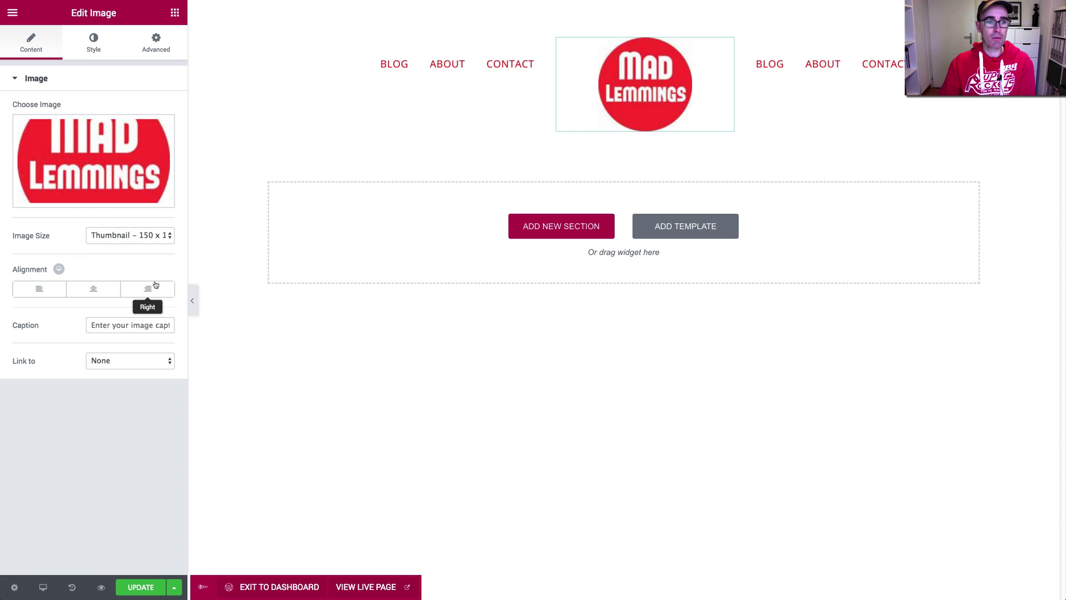
pyautogui.click(136, 237)
pyautogui.click(104, 285)
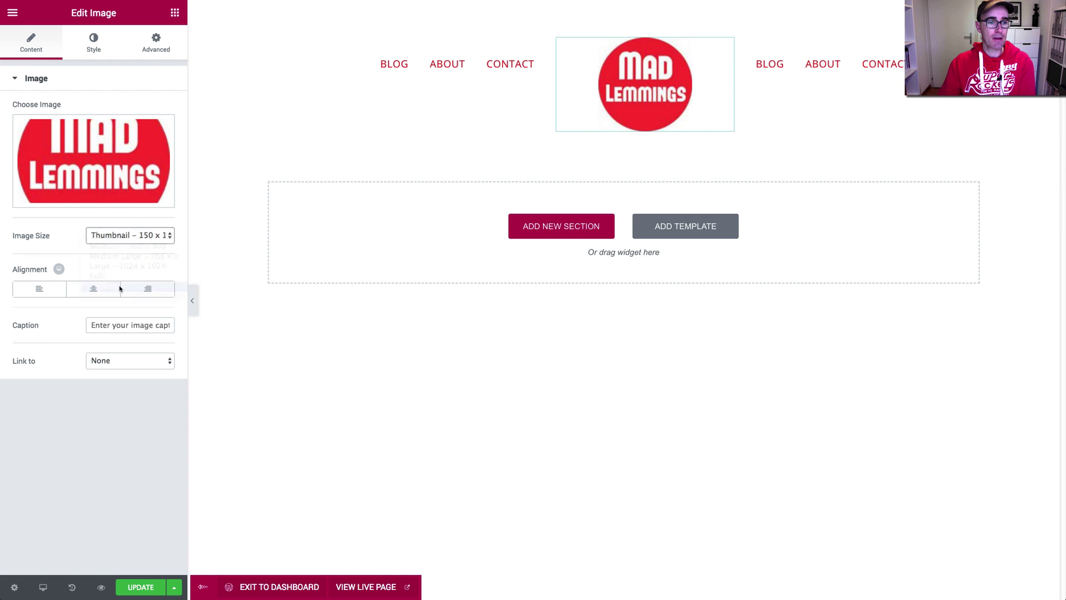
pyautogui.click(27, 293)
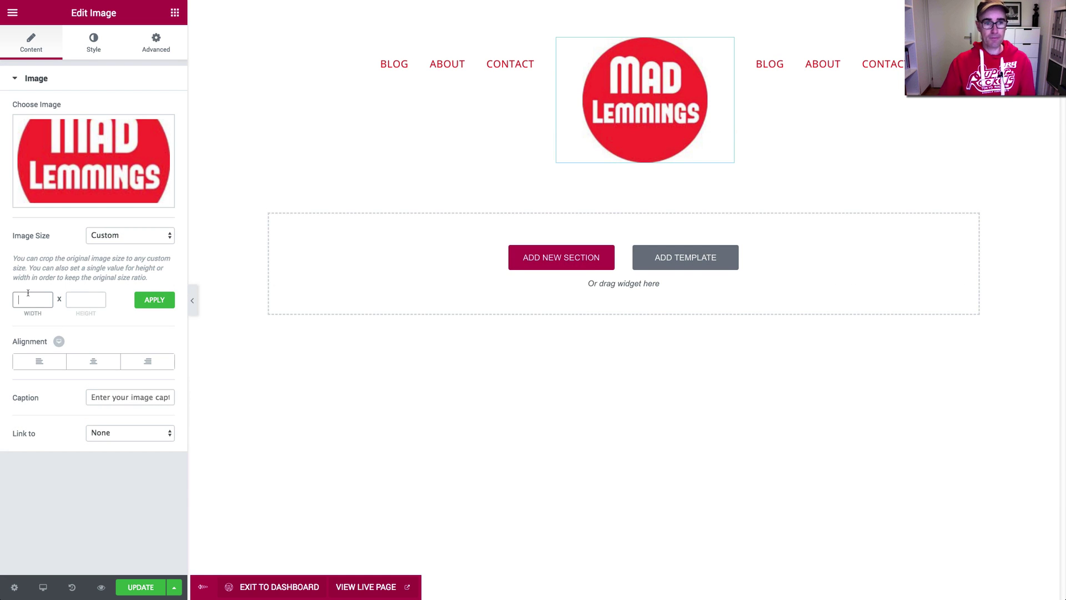
pyautogui.write('75')
pyautogui.press('Tab')
pyautogui.write('75')
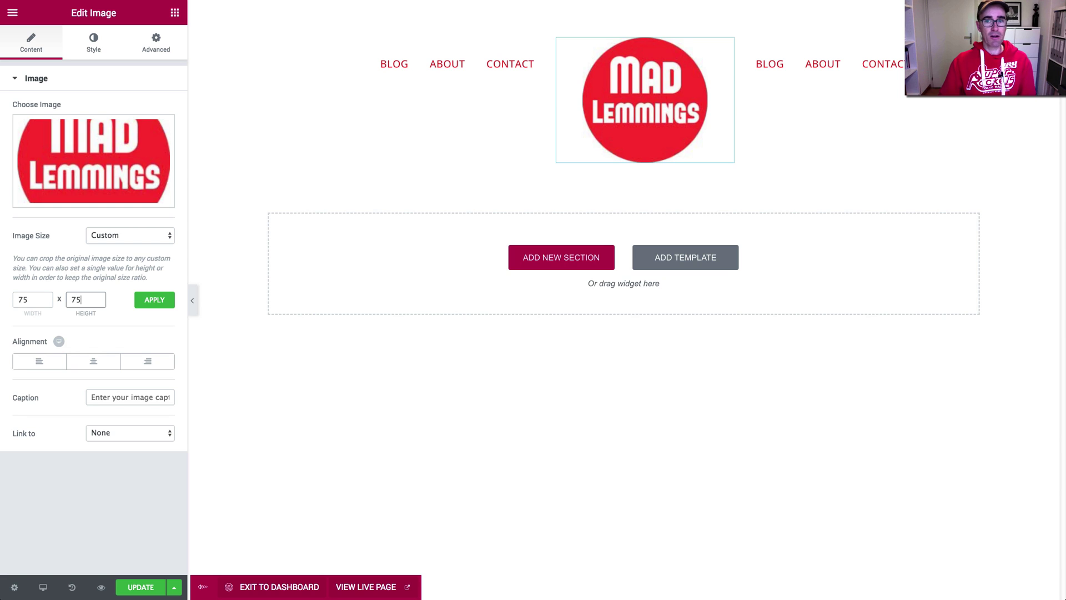
pyautogui.click(157, 304)
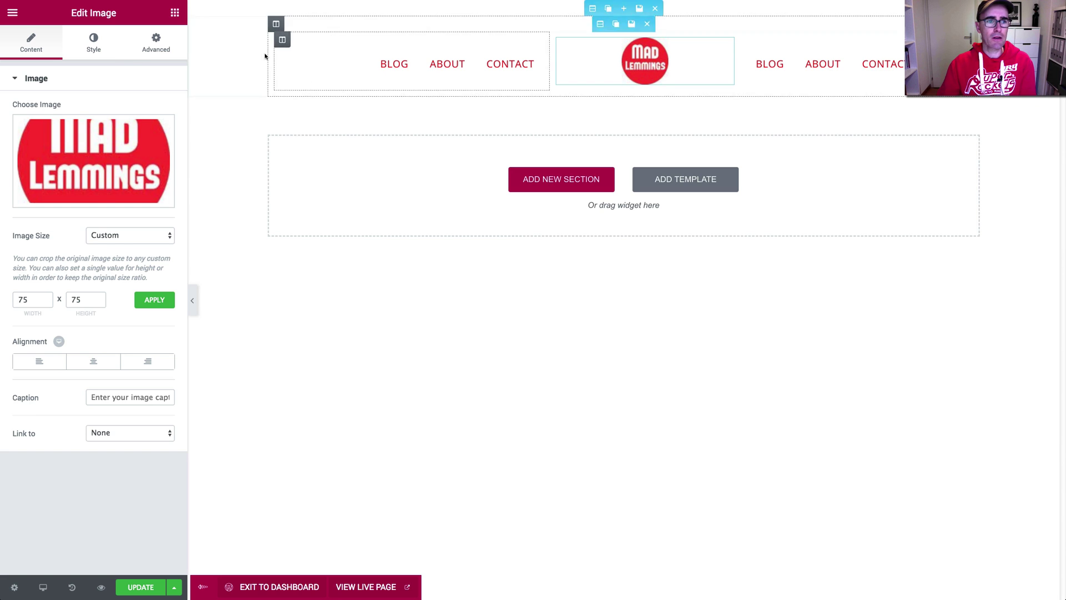
# Lower the left menu's top margin to 20
pyautogui.click(415, 67)
pyautogui.click(143, 51)
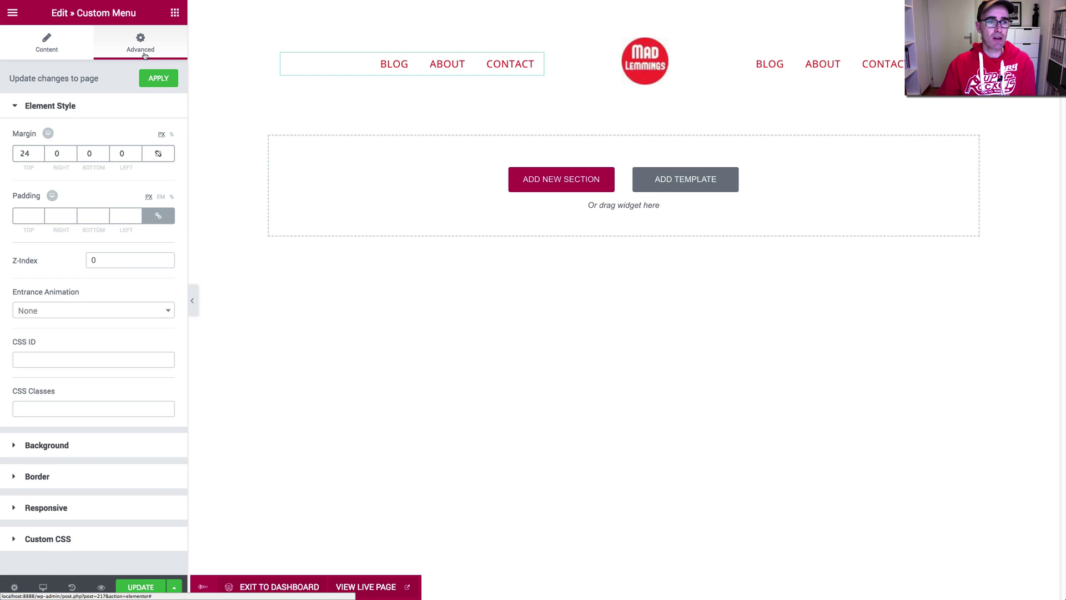
pyautogui.click(20, 153)
pyautogui.press('Down')
pyautogui.press('Down')
pyautogui.press('Down')
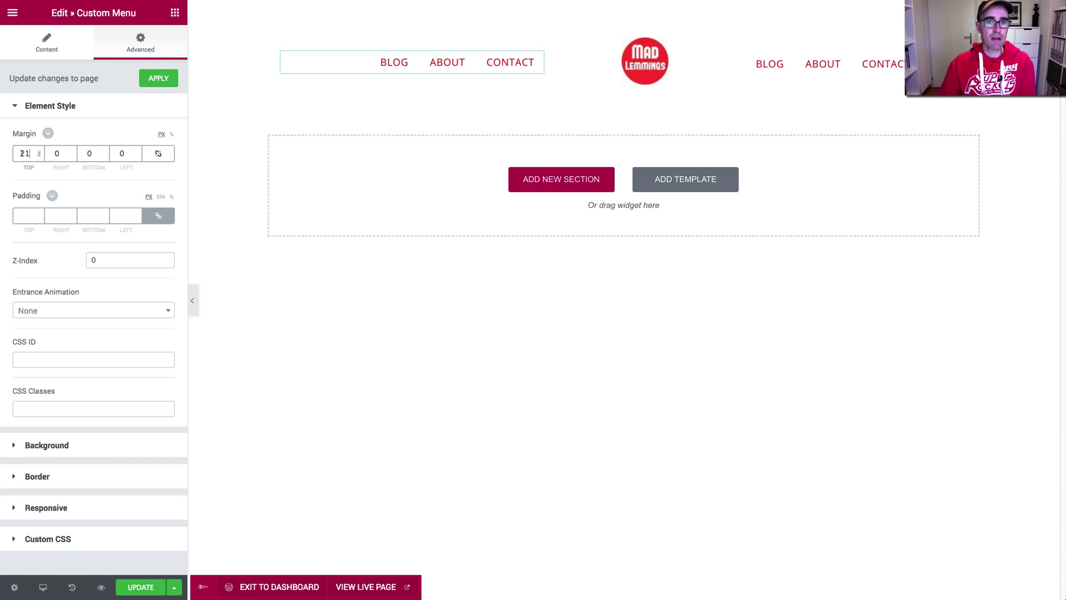
pyautogui.press('Down')
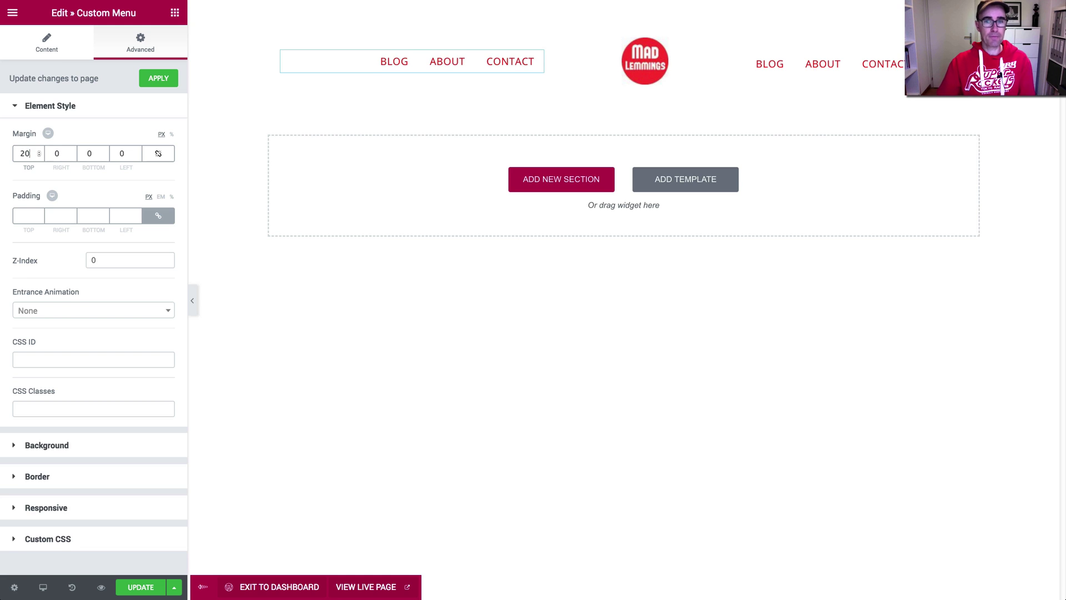
# Set the right-hand menu's top margin to 20
pyautogui.click(833, 65)
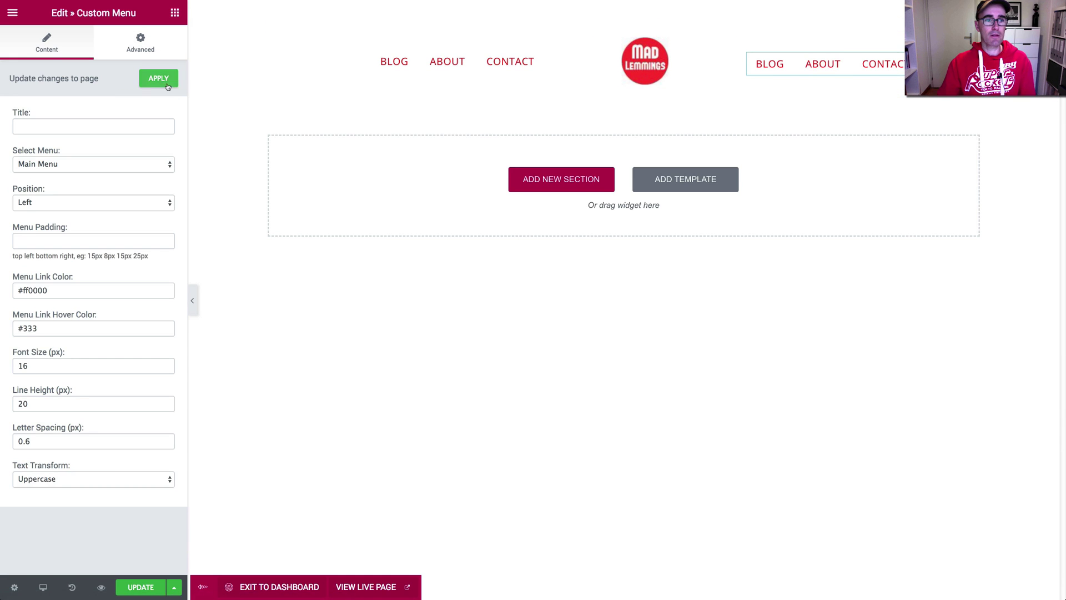
pyautogui.click(166, 83)
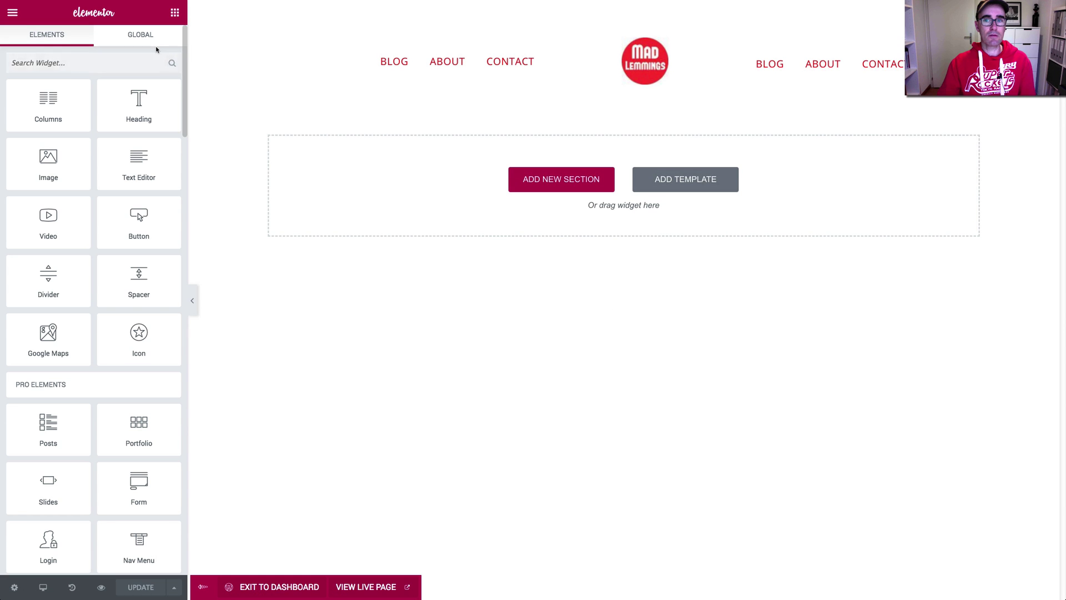
pyautogui.click(841, 72)
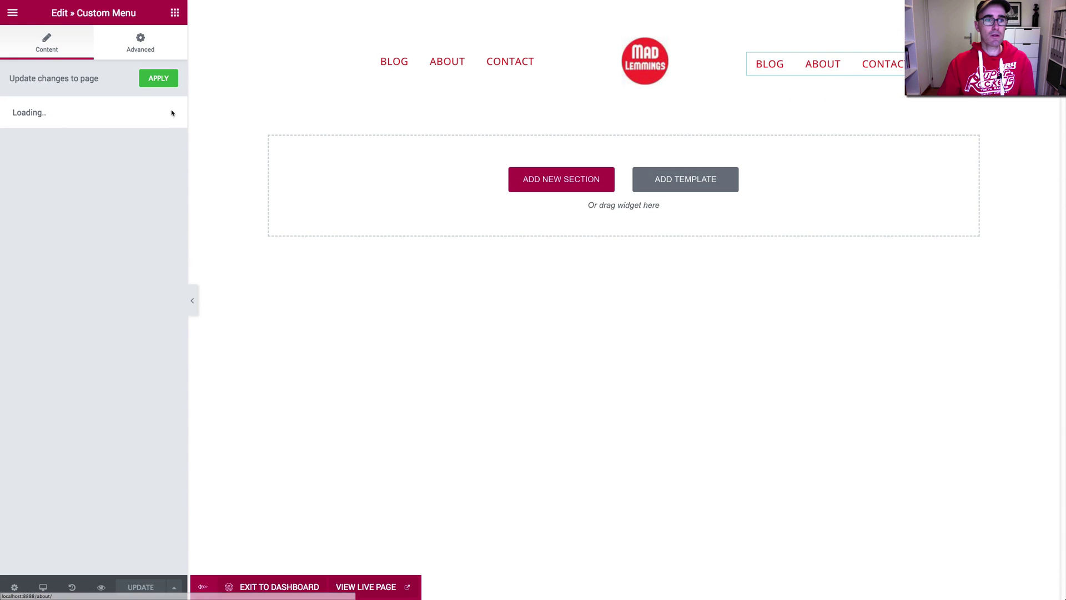
pyautogui.click(150, 48)
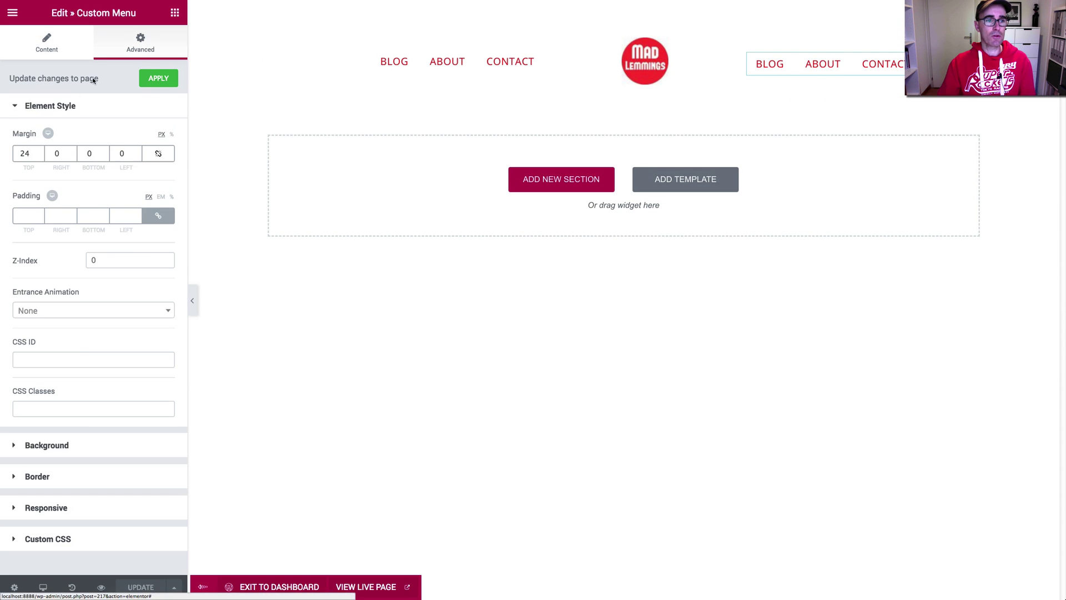
pyautogui.click(25, 152)
pyautogui.write('24')
pyautogui.press('BackSpace')
pyautogui.write('0')
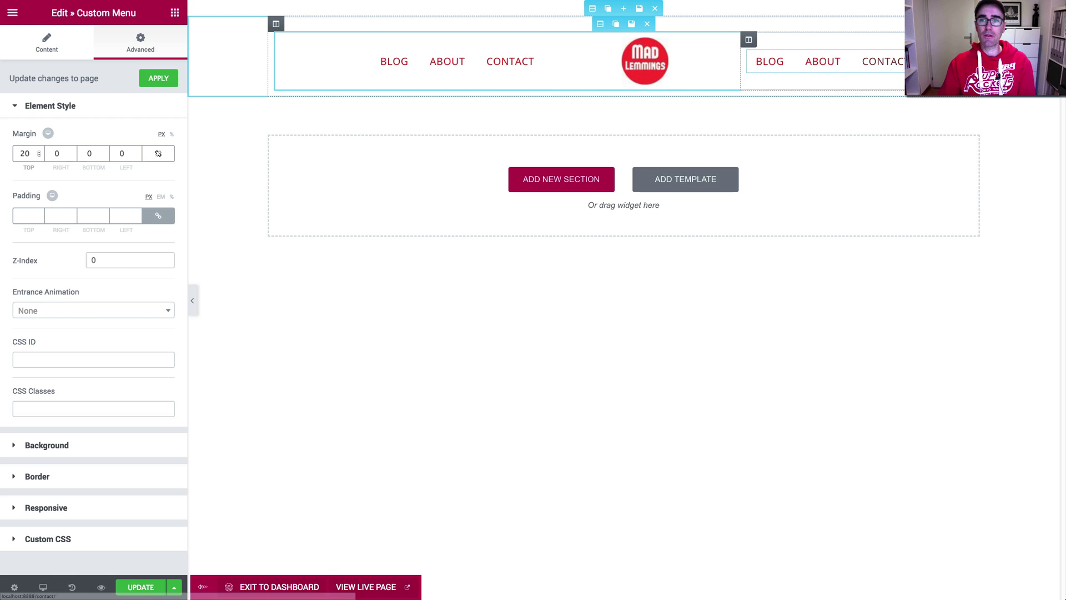
# Rebalance the column widths around the logo, save the header template, and return to the OceanWP Customizer
pyautogui.moveTo(549, 62); pyautogui.dragTo(507, 64)
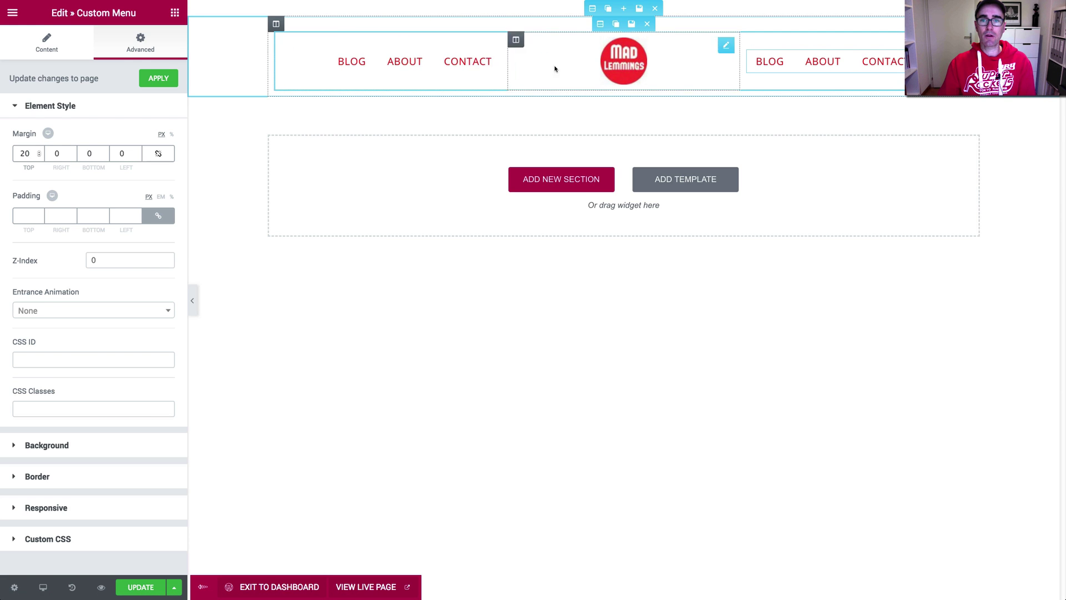
pyautogui.moveTo(740, 65); pyautogui.dragTo(703, 64)
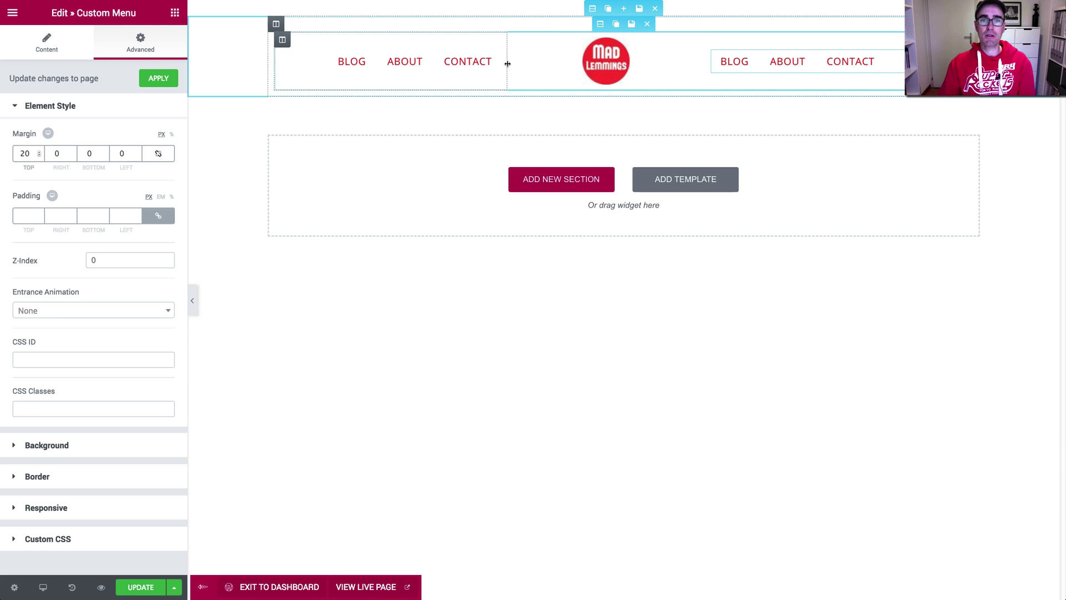
pyautogui.moveTo(508, 64); pyautogui.dragTo(542, 62)
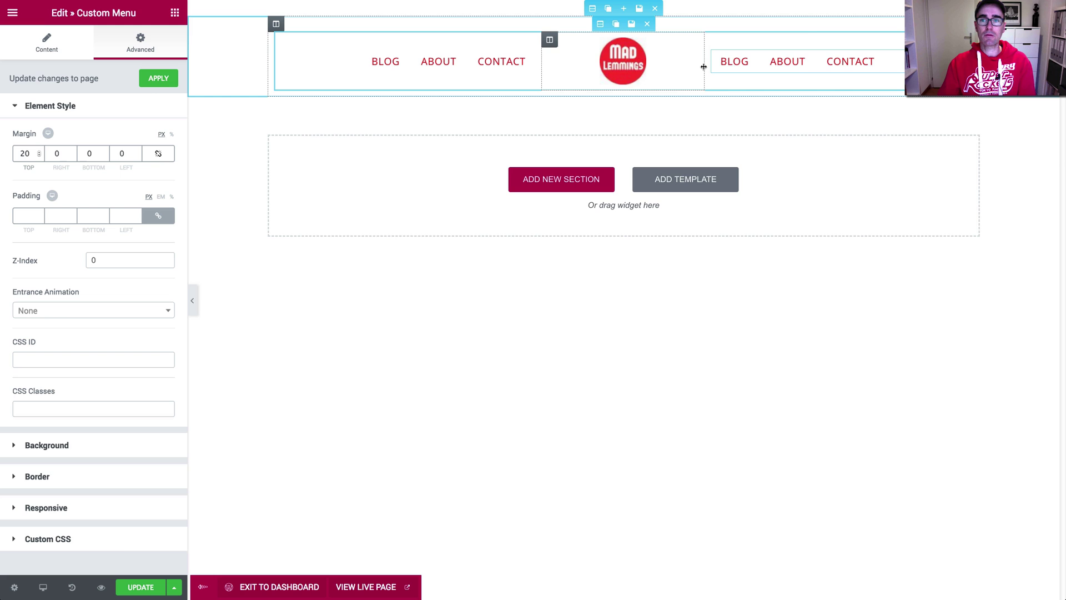
pyautogui.moveTo(704, 66); pyautogui.dragTo(704, 67)
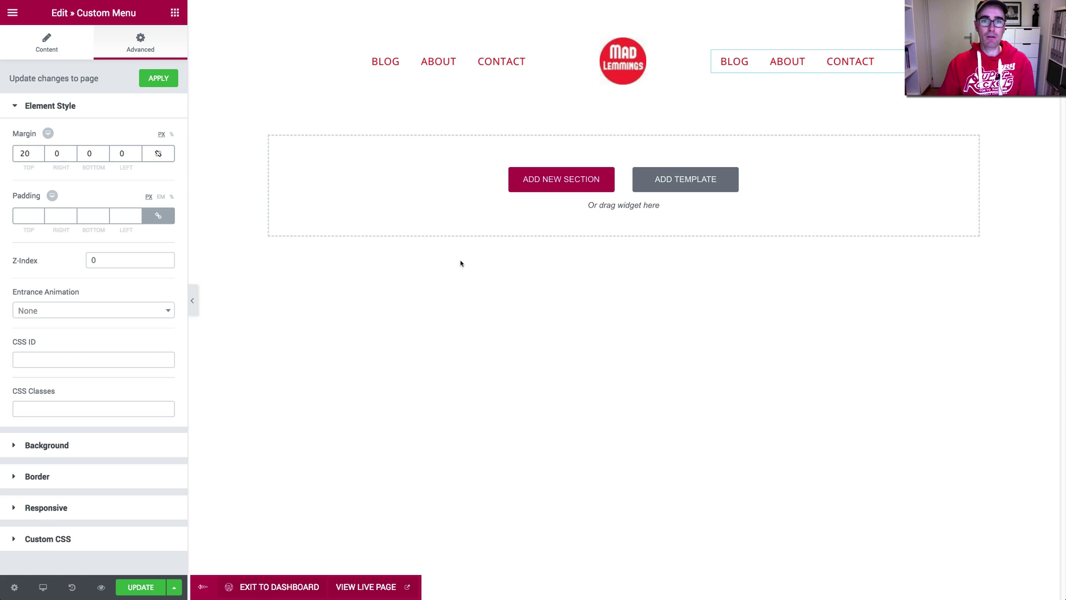
pyautogui.click(157, 81)
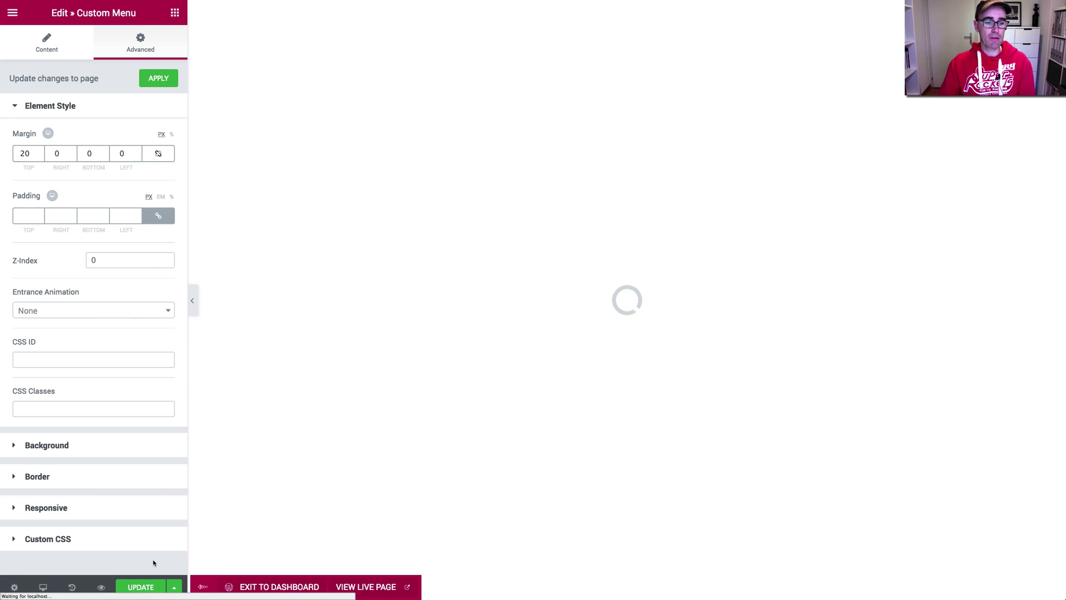
pyautogui.click(140, 587)
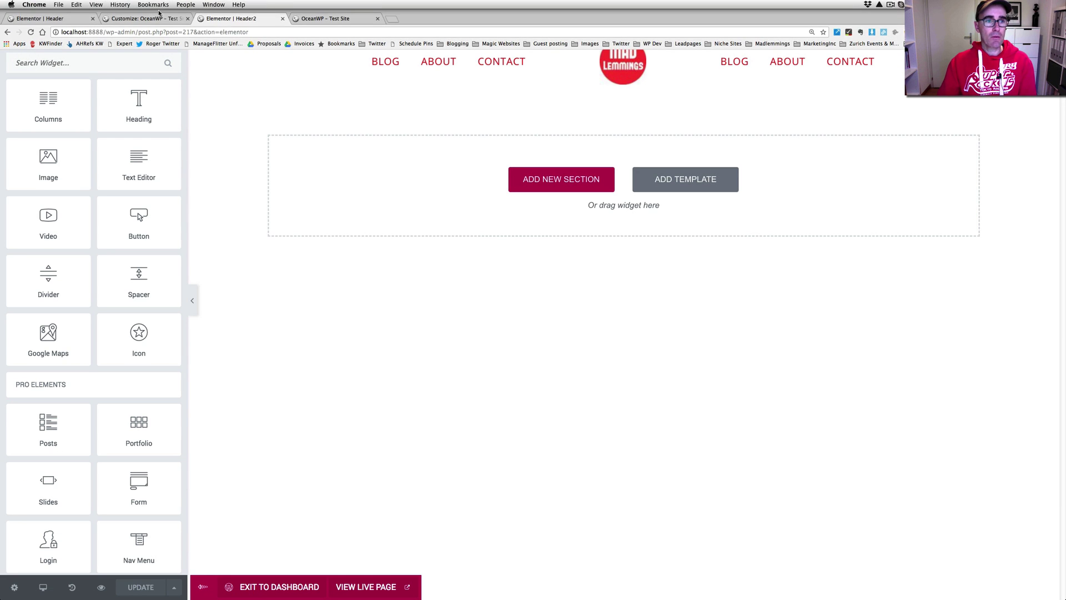
pyautogui.click(155, 19)
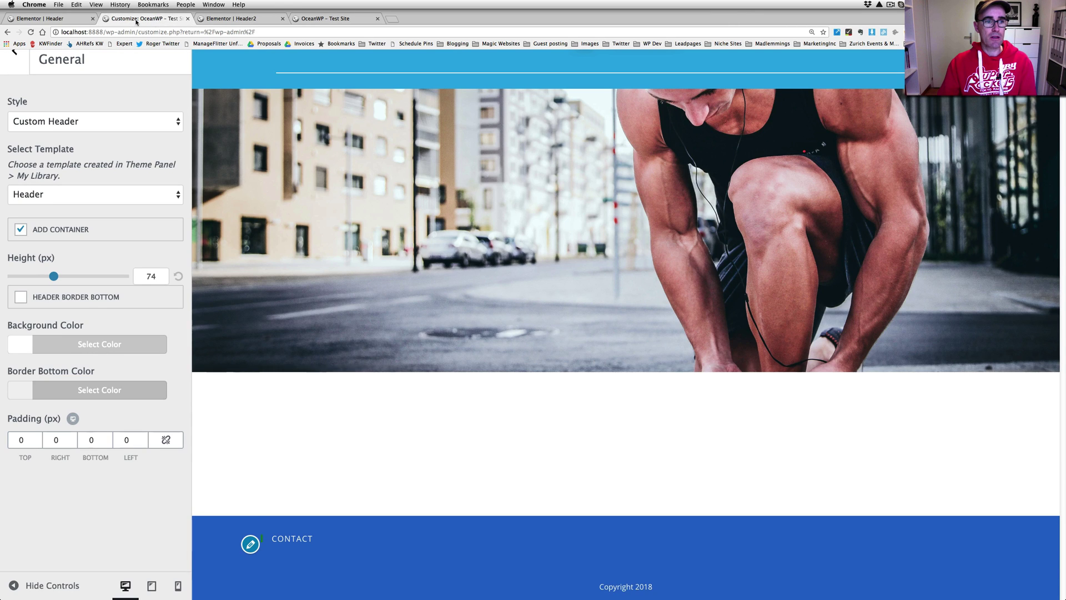
# In Header > General, keep the Custom Header style and leave the template as Header
pyautogui.click(17, 55)
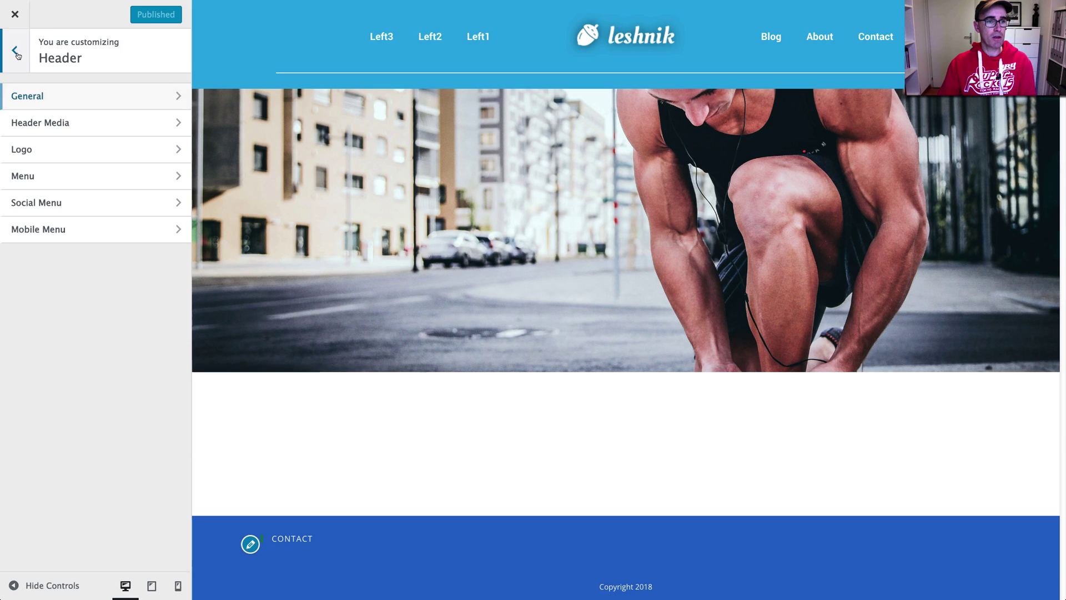
pyautogui.click(16, 53)
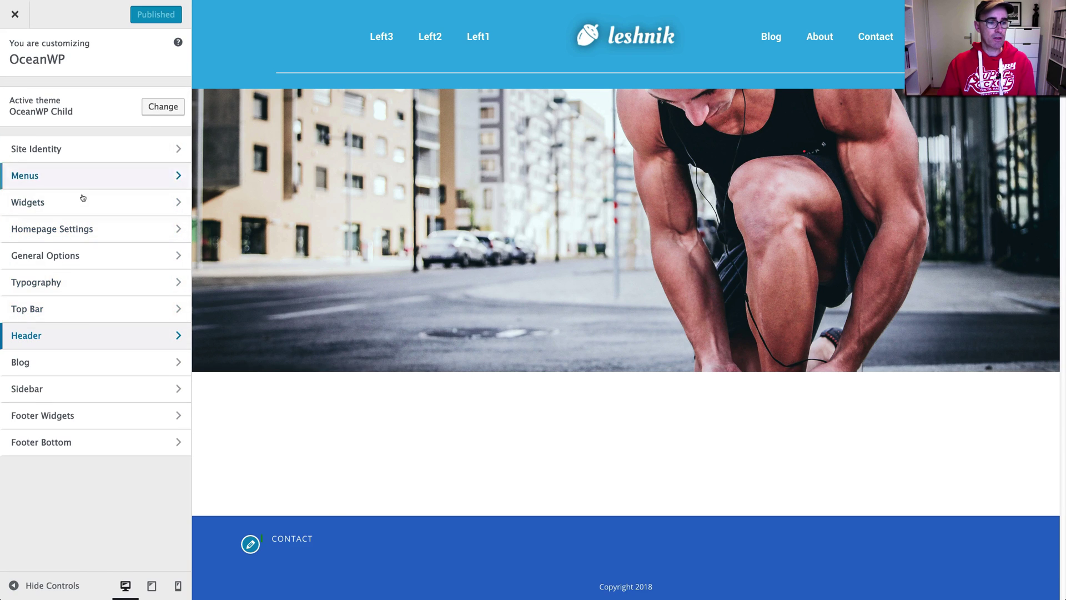
pyautogui.click(84, 339)
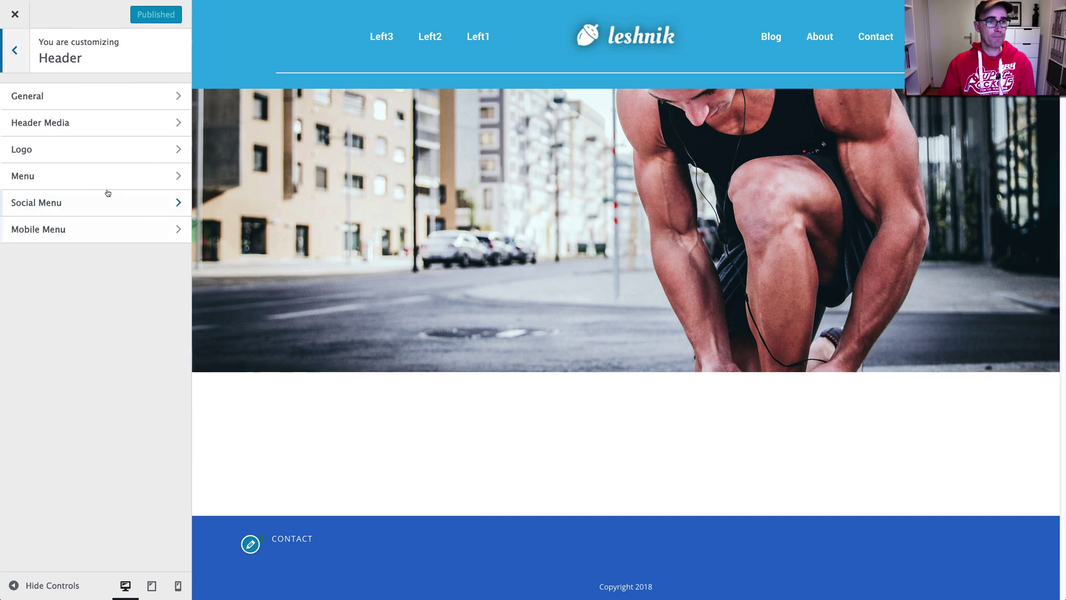
pyautogui.click(102, 97)
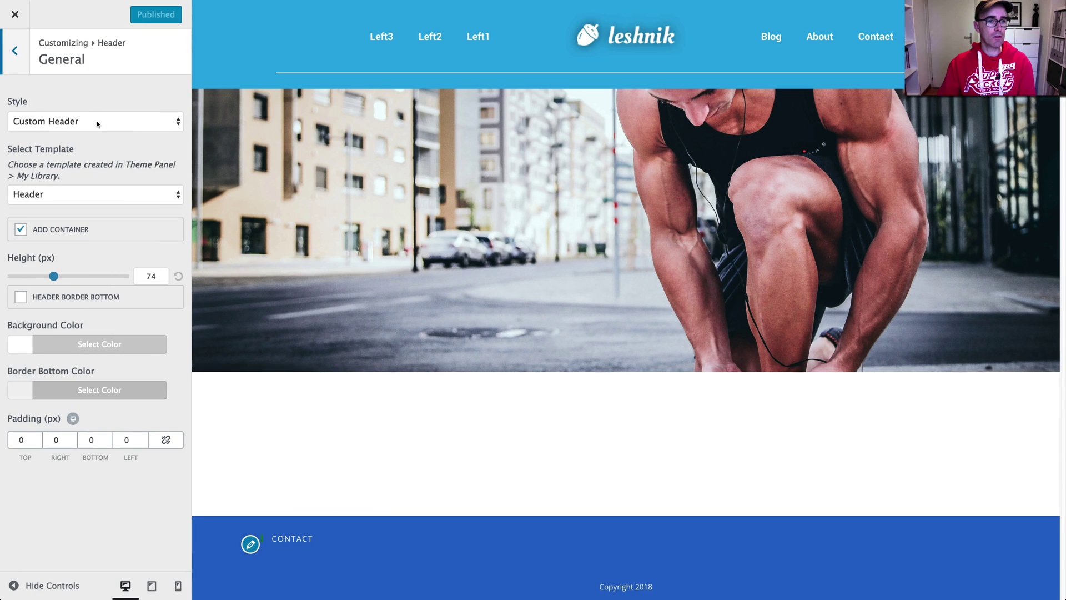
pyautogui.click(99, 121)
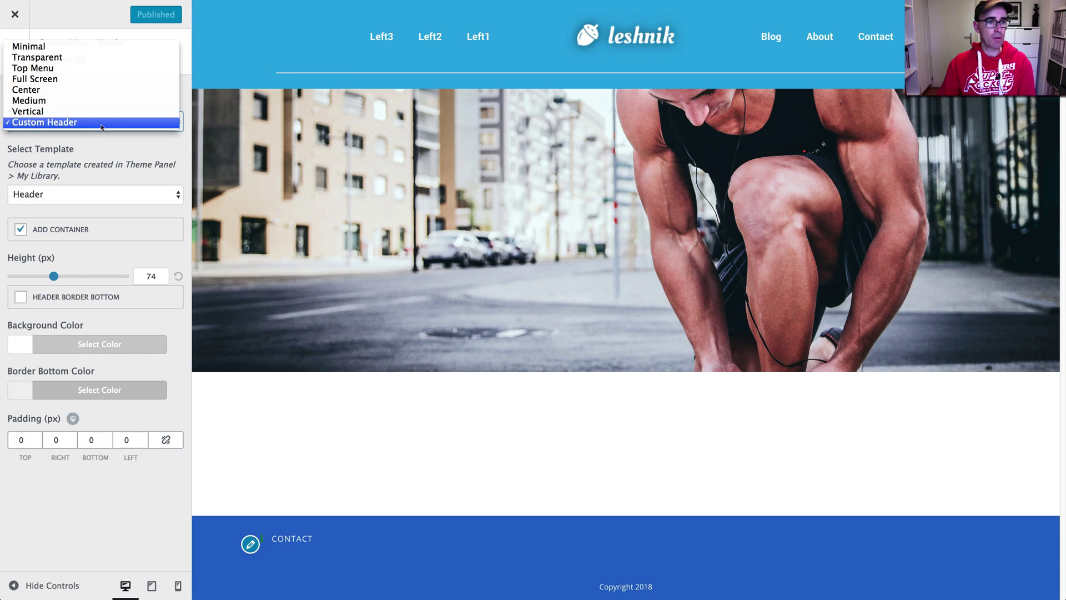
pyautogui.click(96, 123)
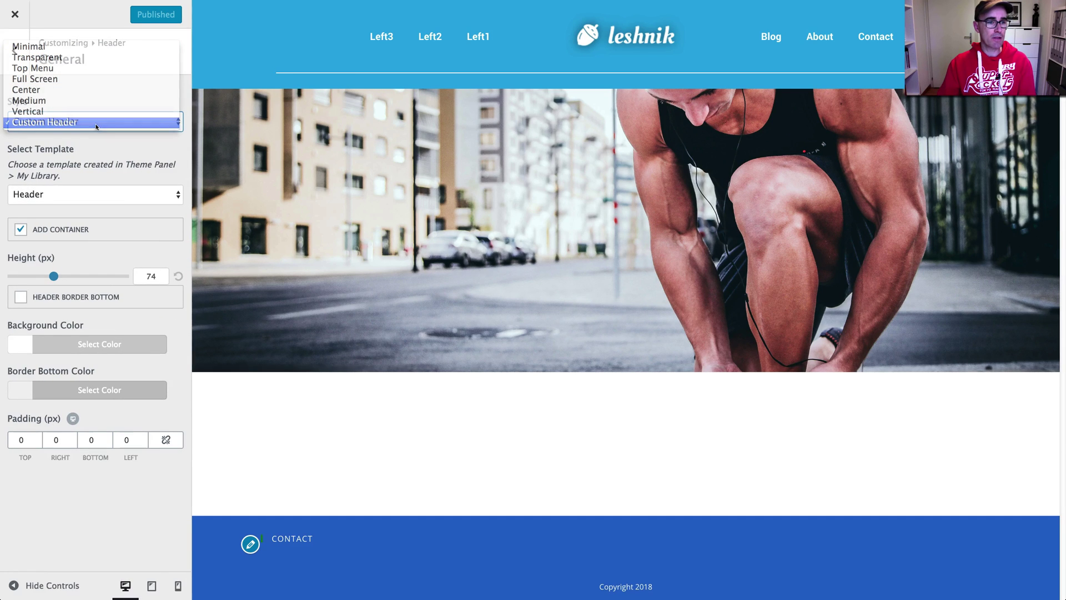
pyautogui.click(101, 204)
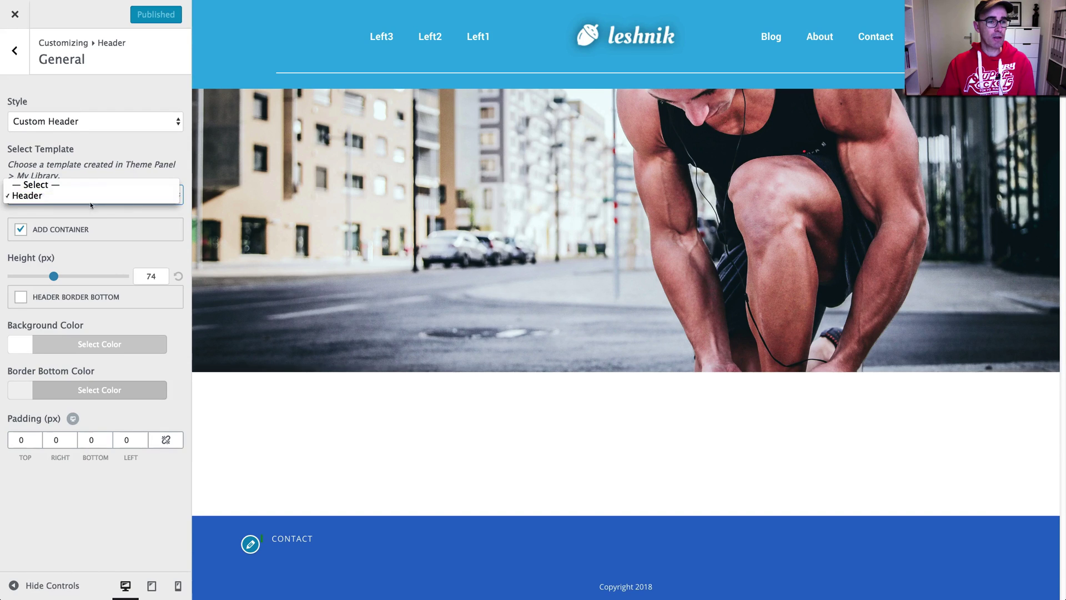
pyautogui.click(126, 153)
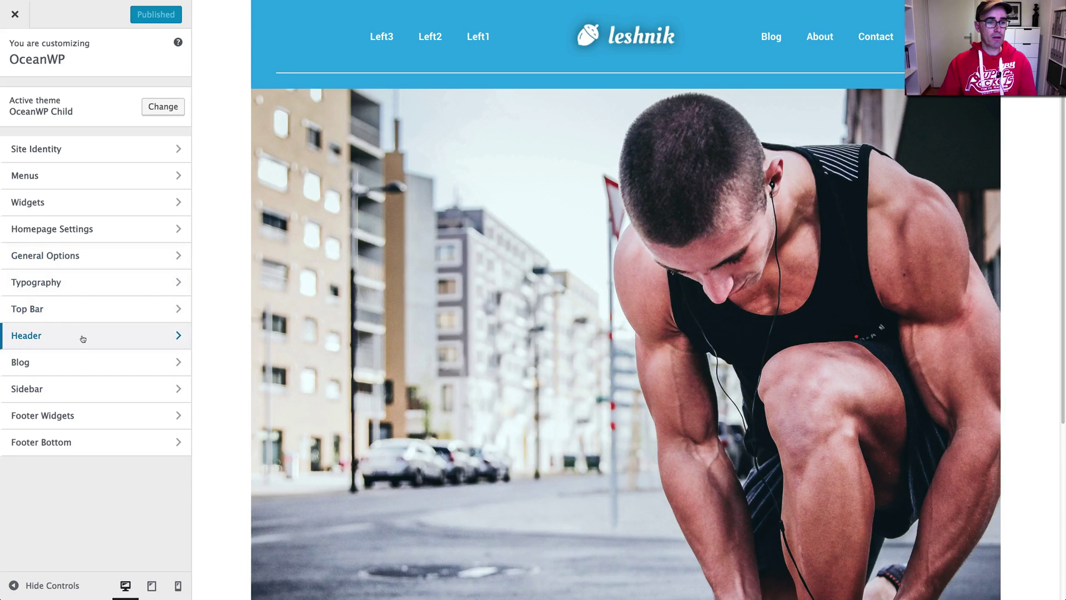
# After reloading, keep Custom Header and choose Header2 as the header template
pyautogui.click(83, 339)
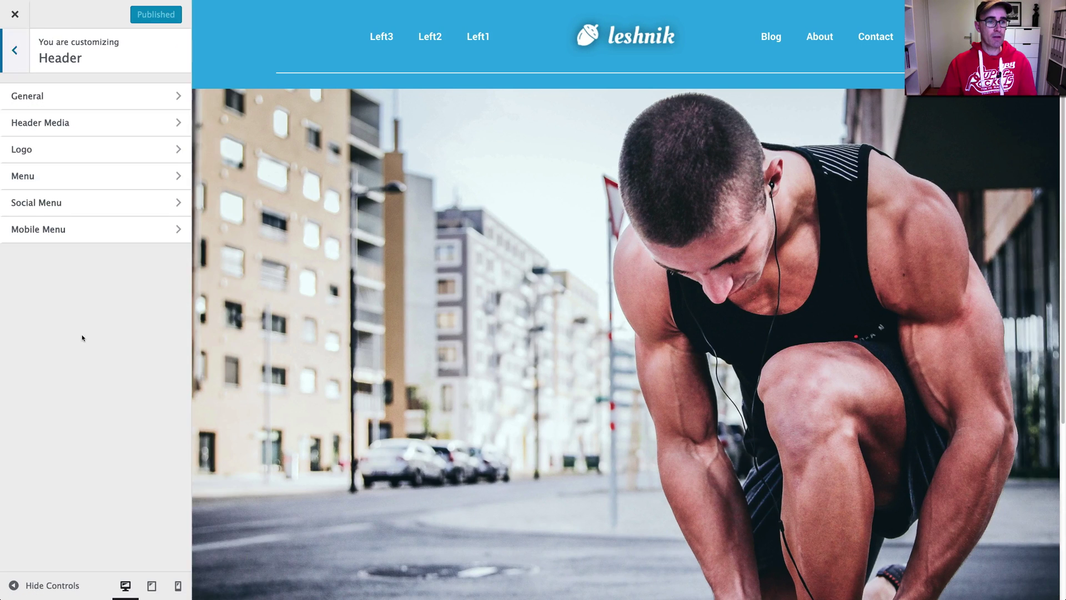
pyautogui.click(73, 102)
pyautogui.click(76, 121)
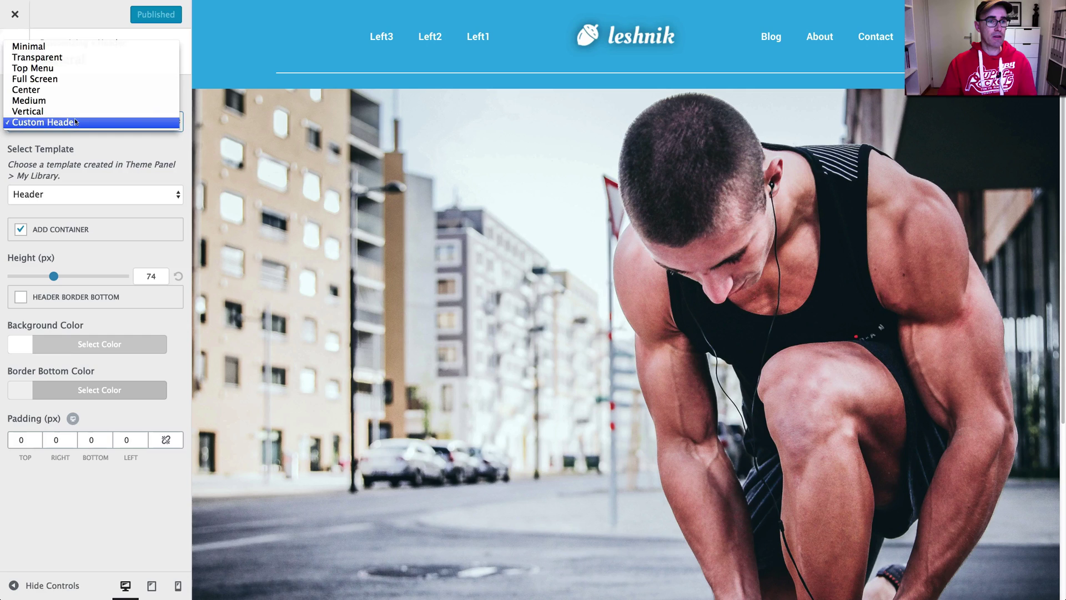
pyautogui.click(60, 197)
pyautogui.click(58, 196)
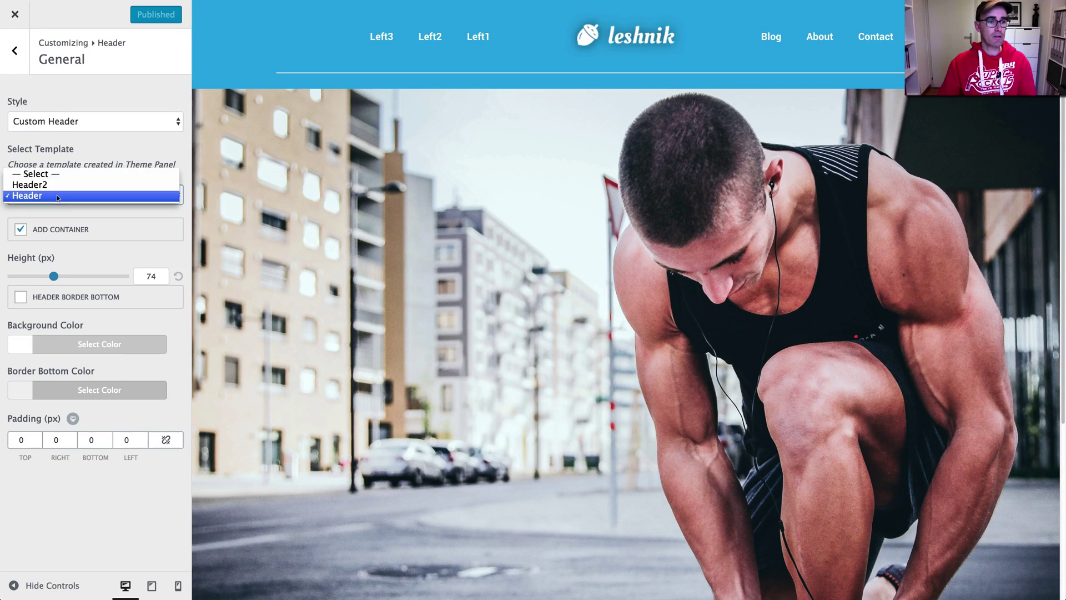
pyautogui.click(61, 185)
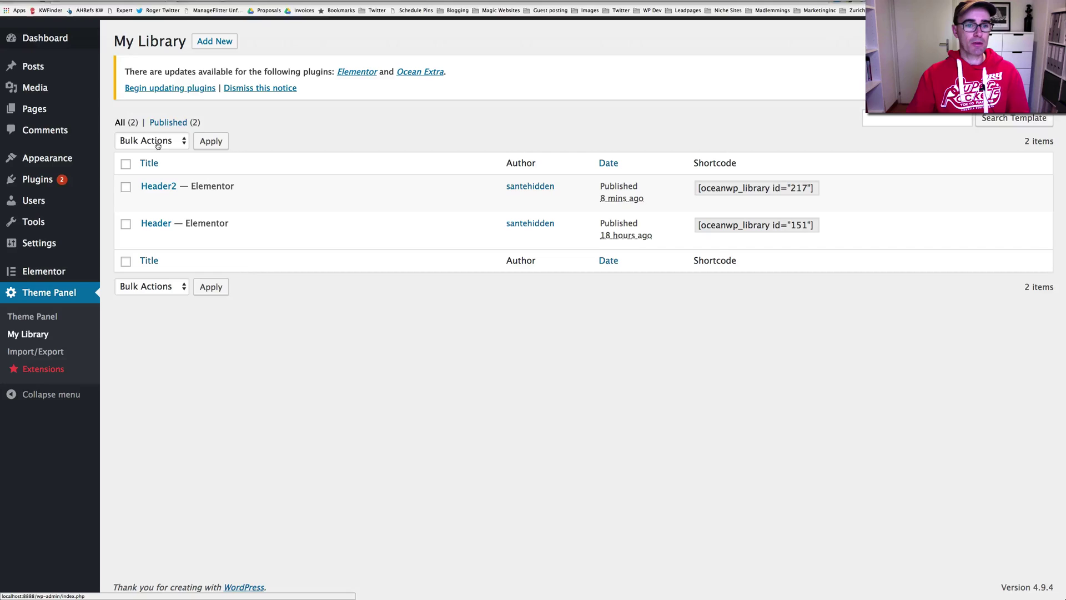
# Open Header2 from My Library in Elementor
pyautogui.click(328, 203)
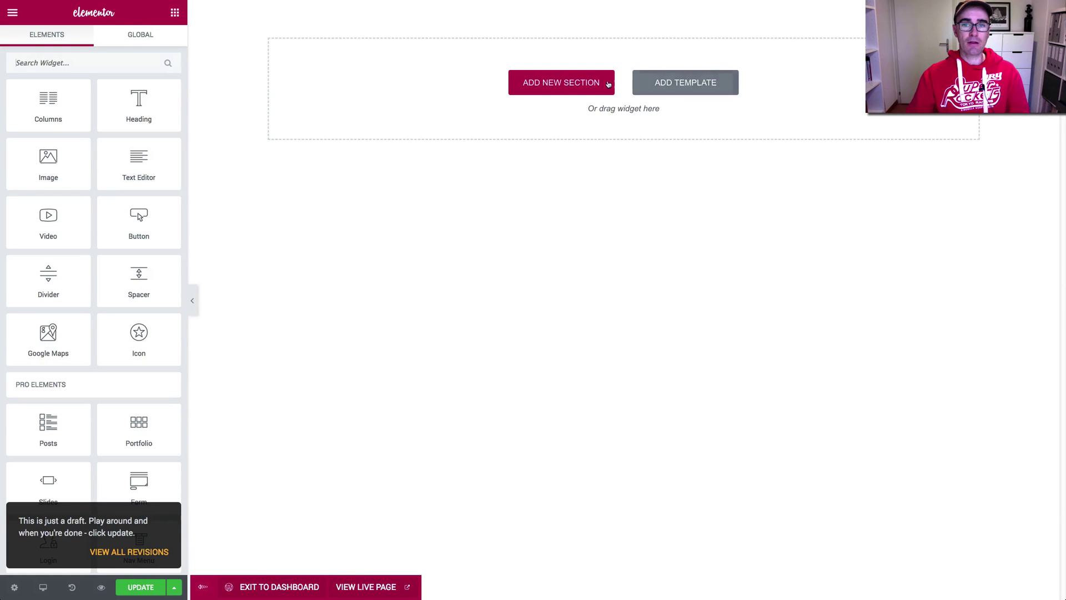
# Add a three-column section with the leshnik logo image from the Media Library in the middle column
pyautogui.click(608, 84)
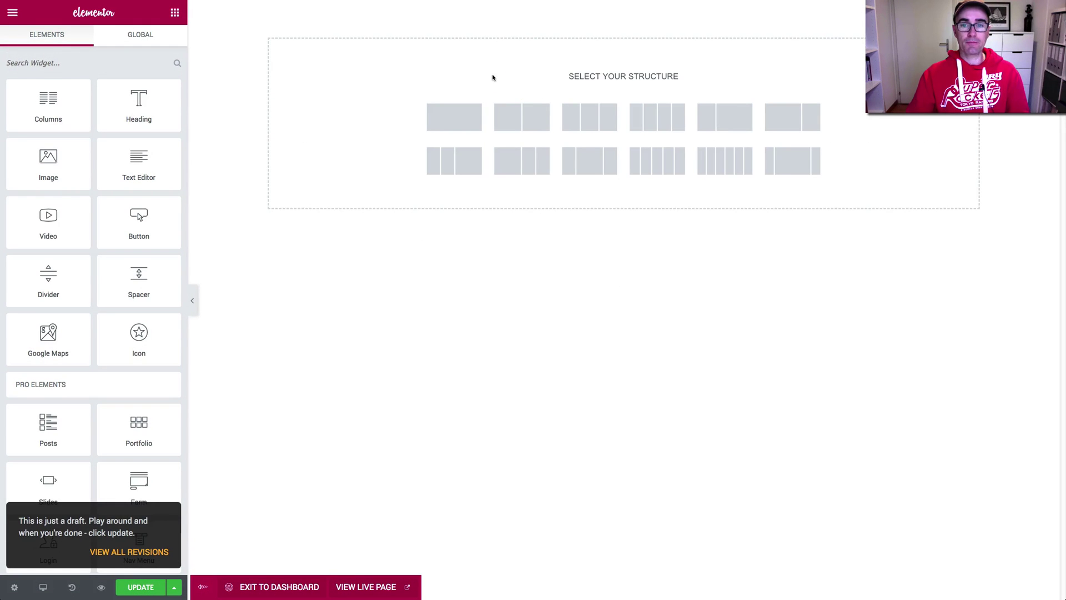
pyautogui.click(592, 115)
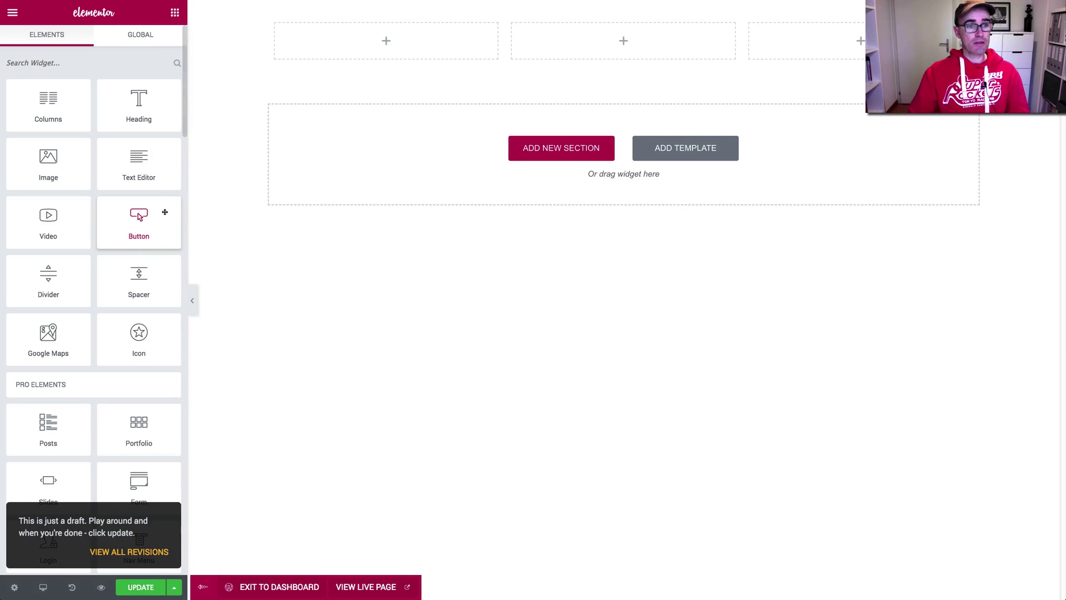
pyautogui.moveTo(63, 168); pyautogui.dragTo(653, 54)
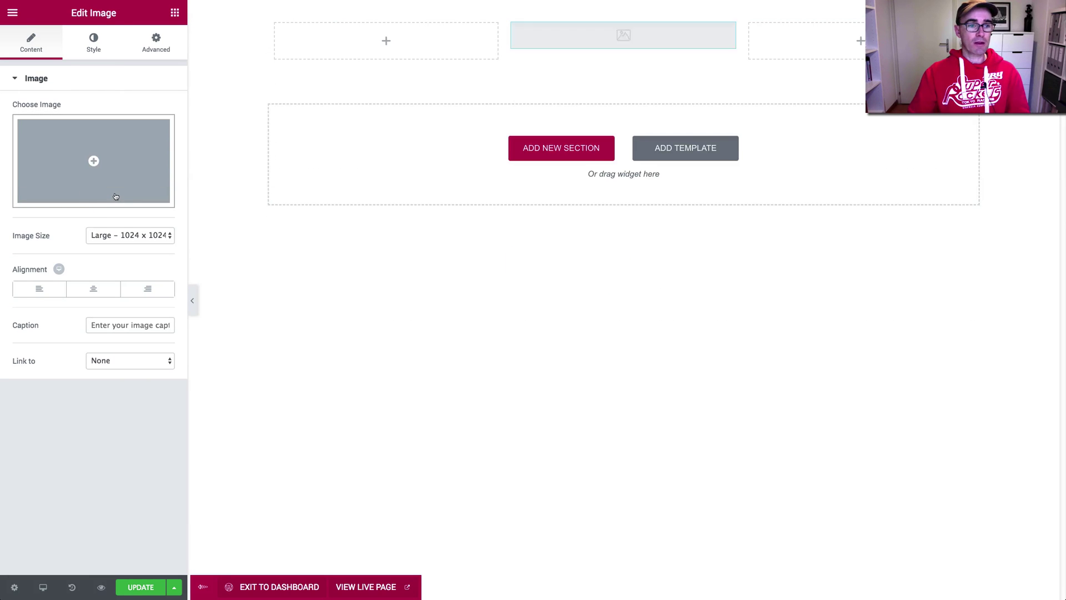
pyautogui.click(94, 160)
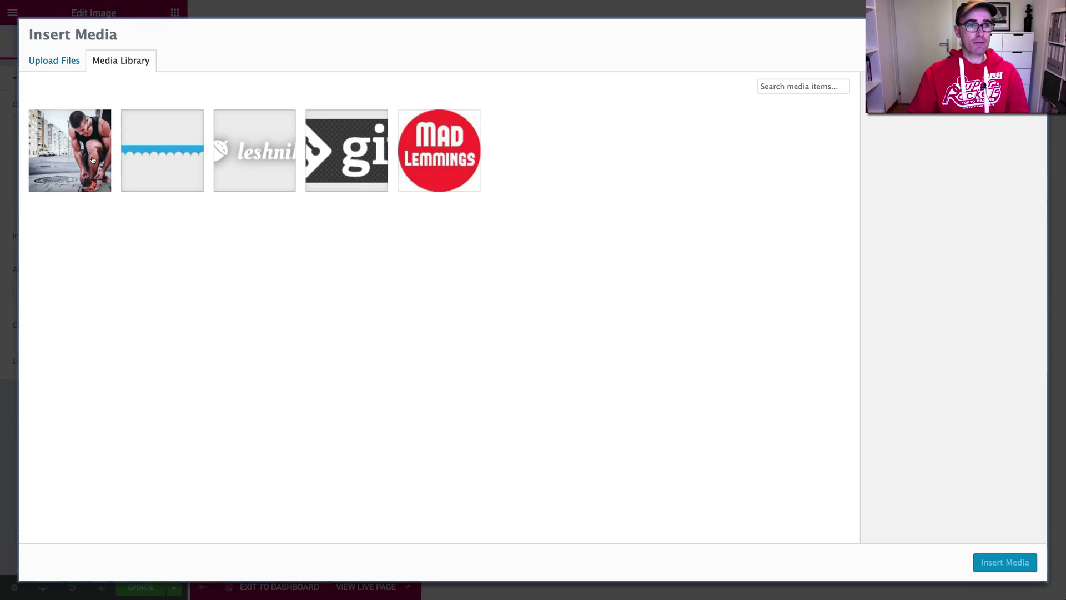
pyautogui.click(268, 158)
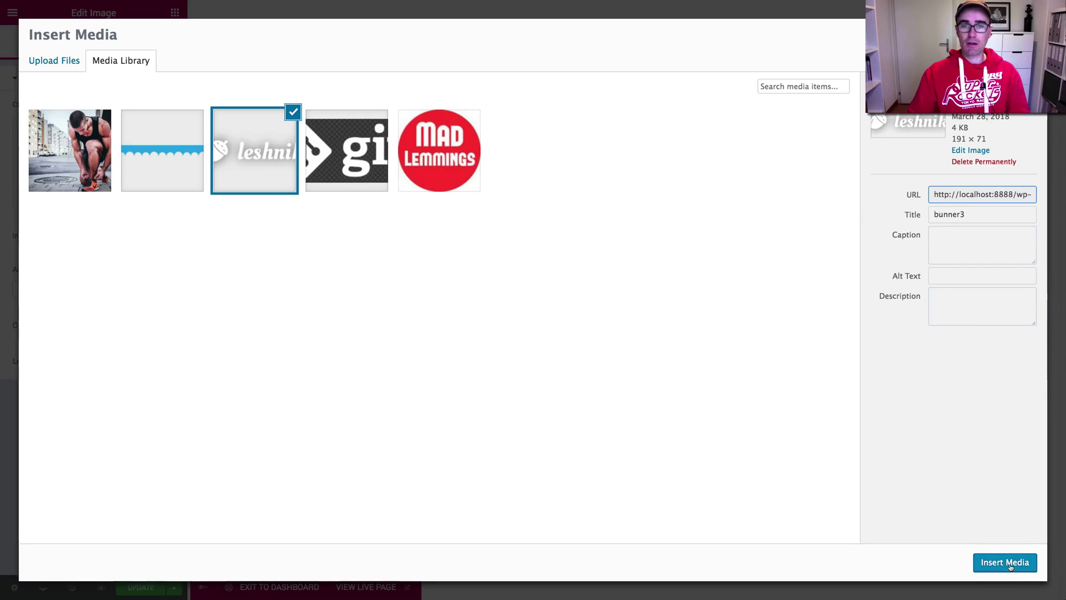
pyautogui.click(986, 563)
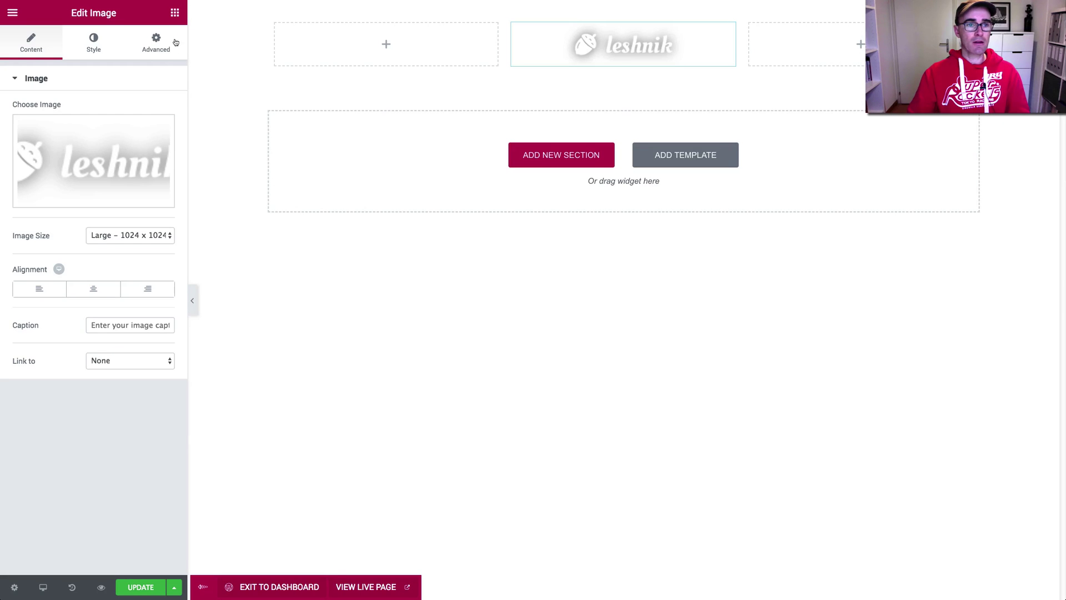
pyautogui.click(175, 13)
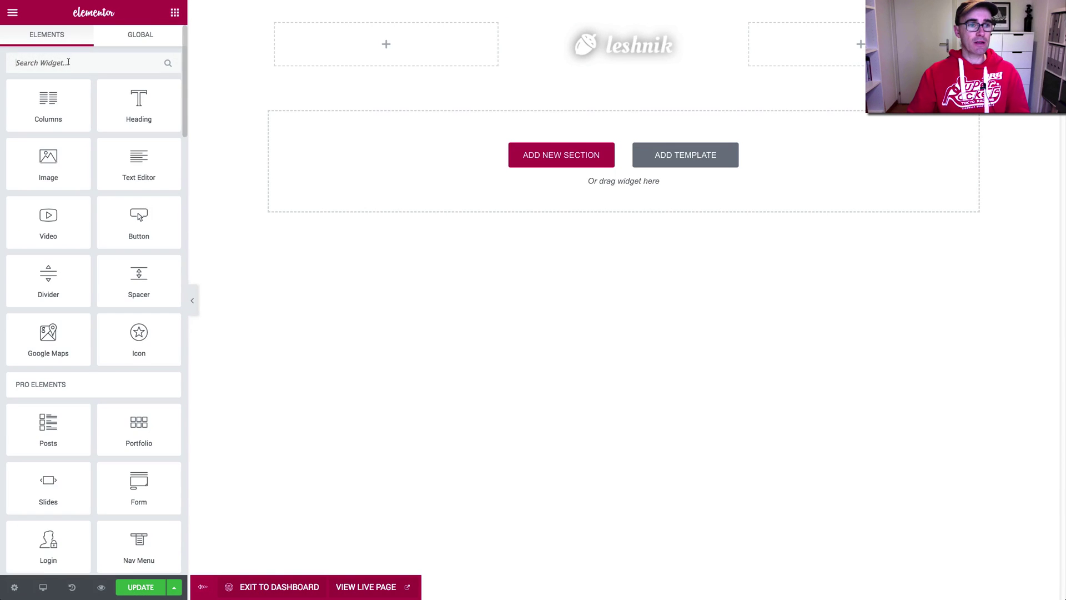
# Add a Nav Menu widget to the header's left column, keeping the Tablet breakpoint
pyautogui.write('cus')
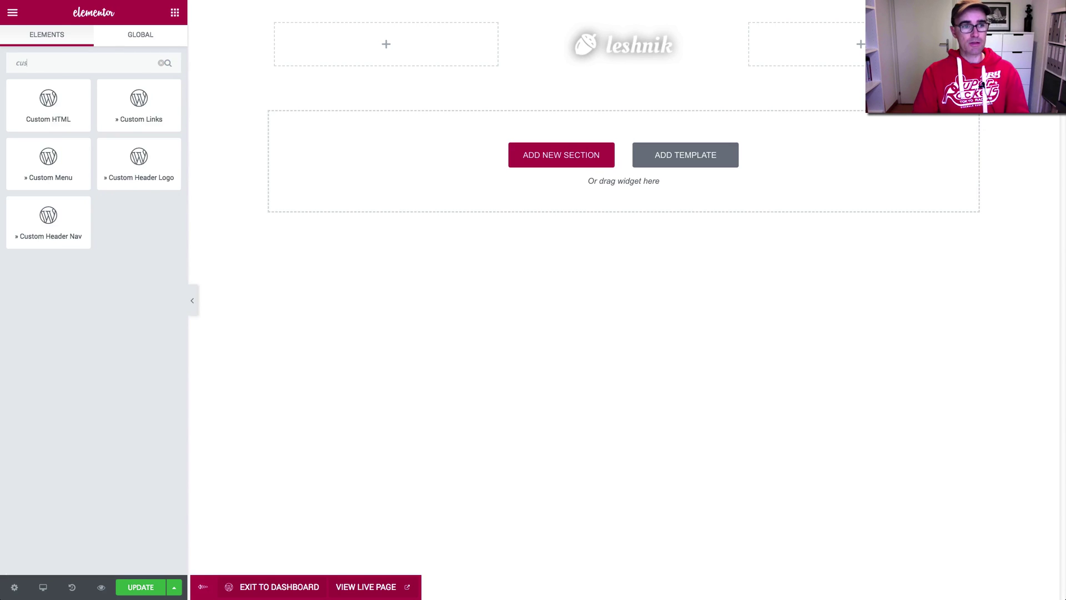
pyautogui.press('BackSpace')
pyautogui.press('BackSpace')
pyautogui.write('menu')
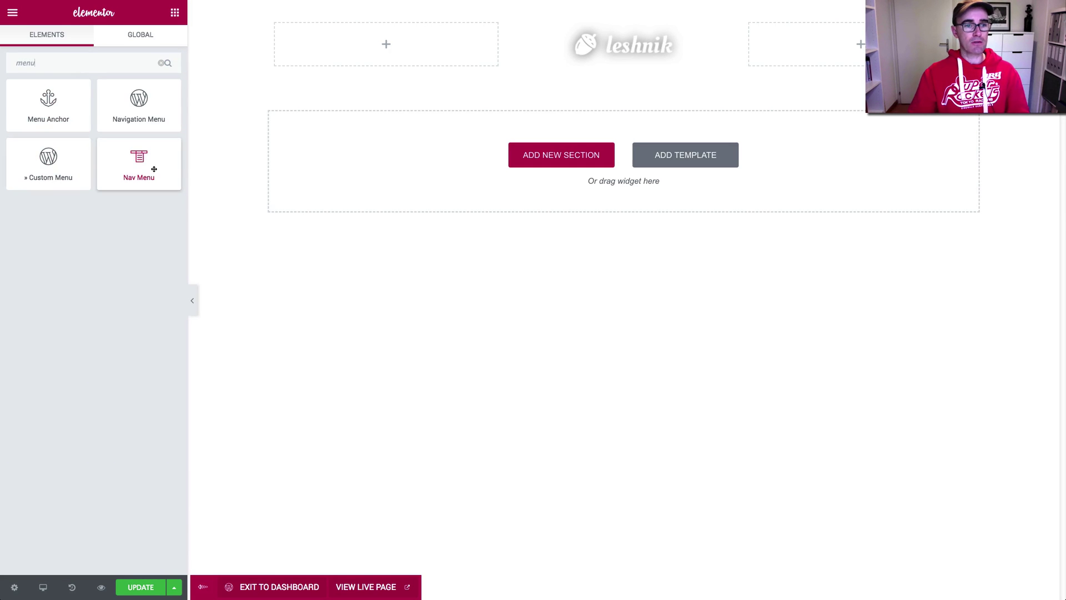
pyautogui.moveTo(152, 167); pyautogui.dragTo(402, 40)
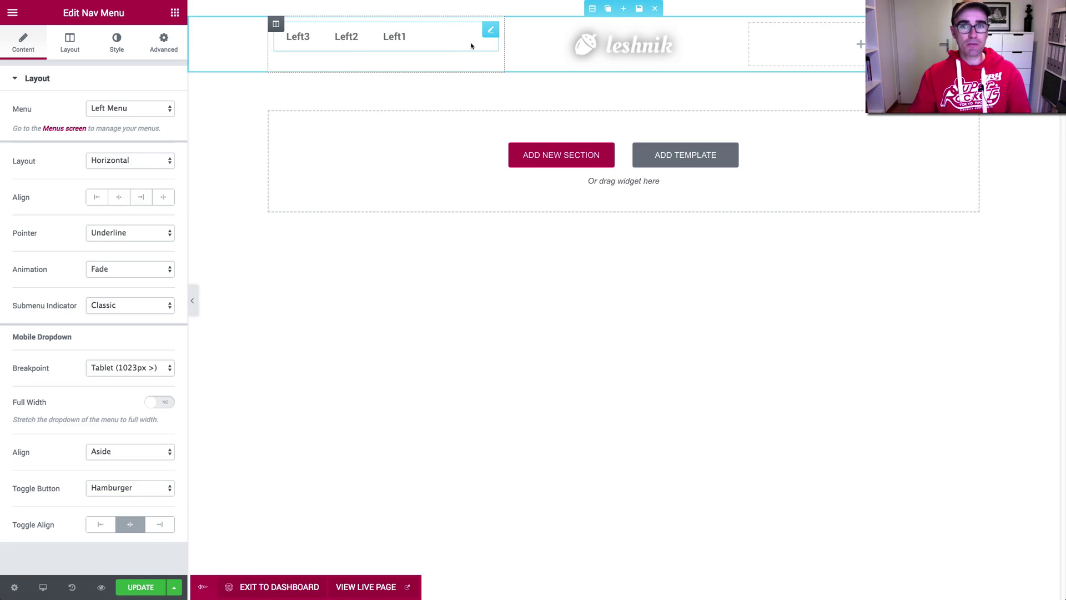
pyautogui.click(126, 371)
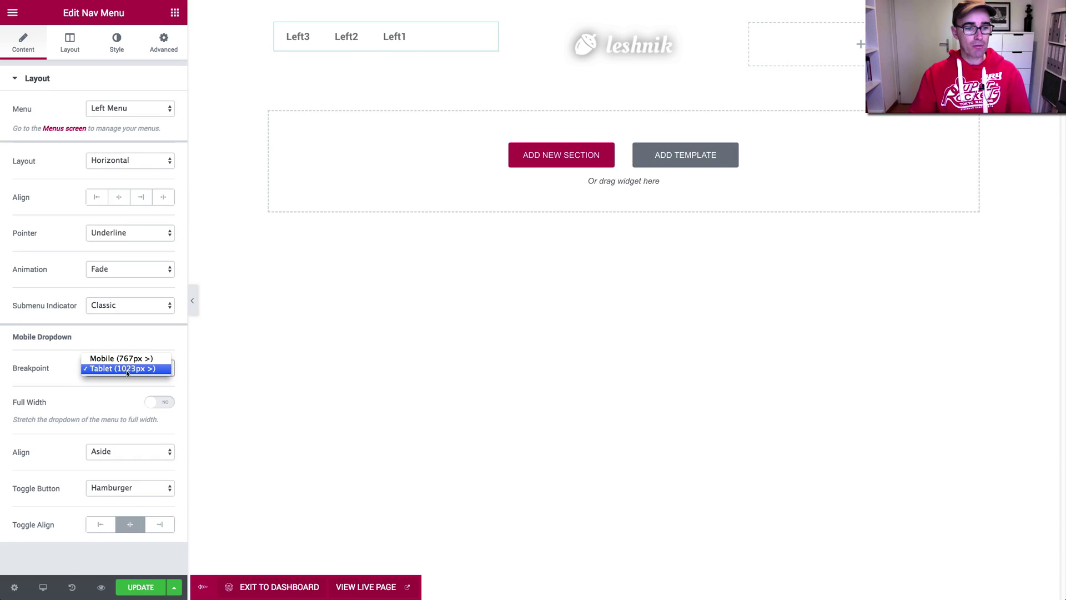
pyautogui.click(126, 373)
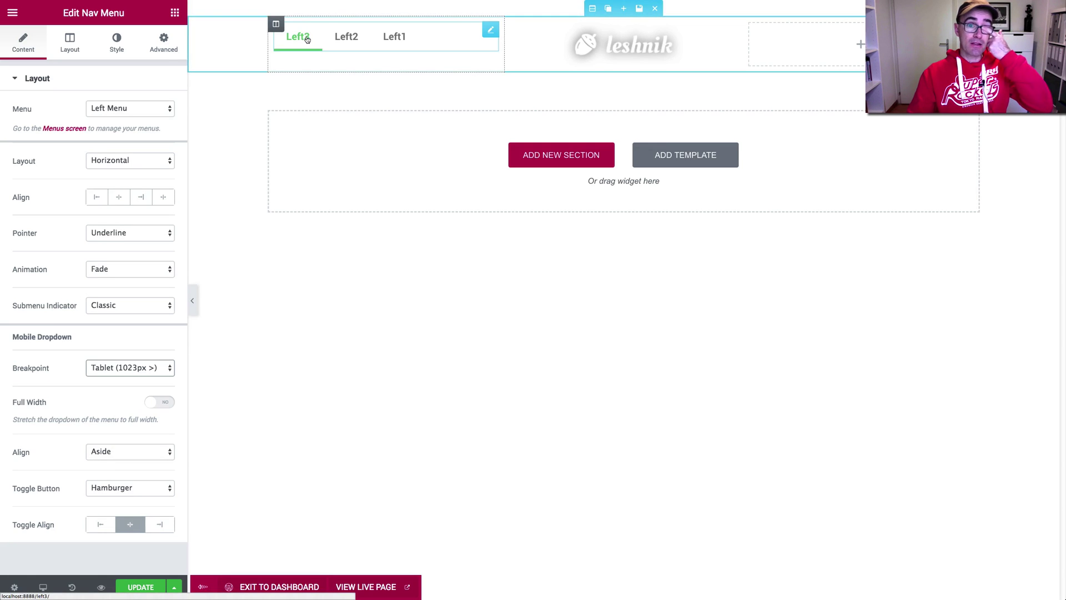
# Set the menu pointer to Framed and align it right, keeping the Horizontal layout
pyautogui.click(130, 233)
pyautogui.click(125, 262)
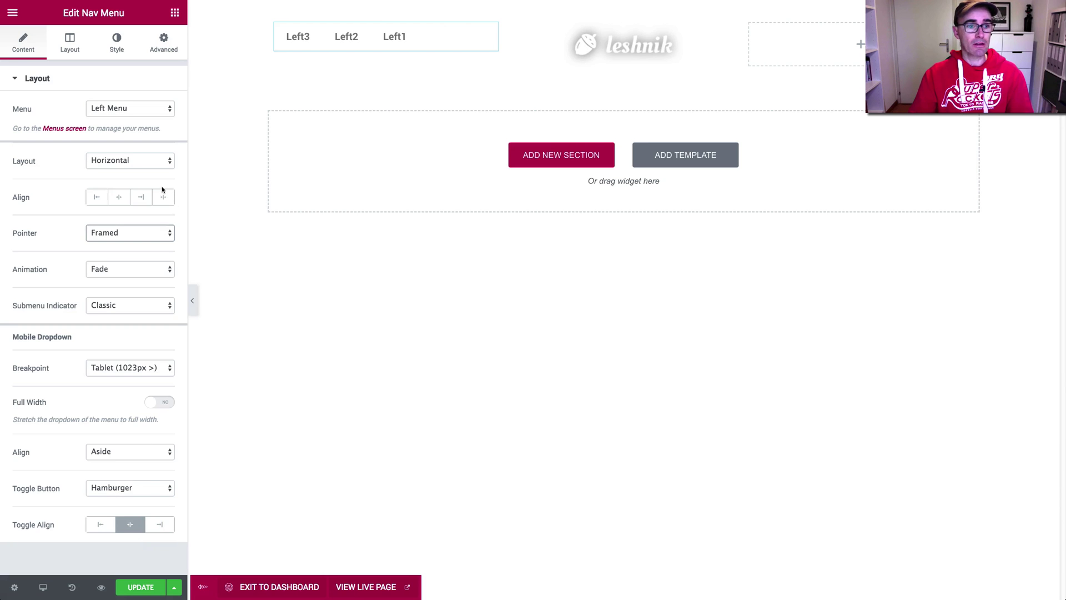
pyautogui.click(142, 198)
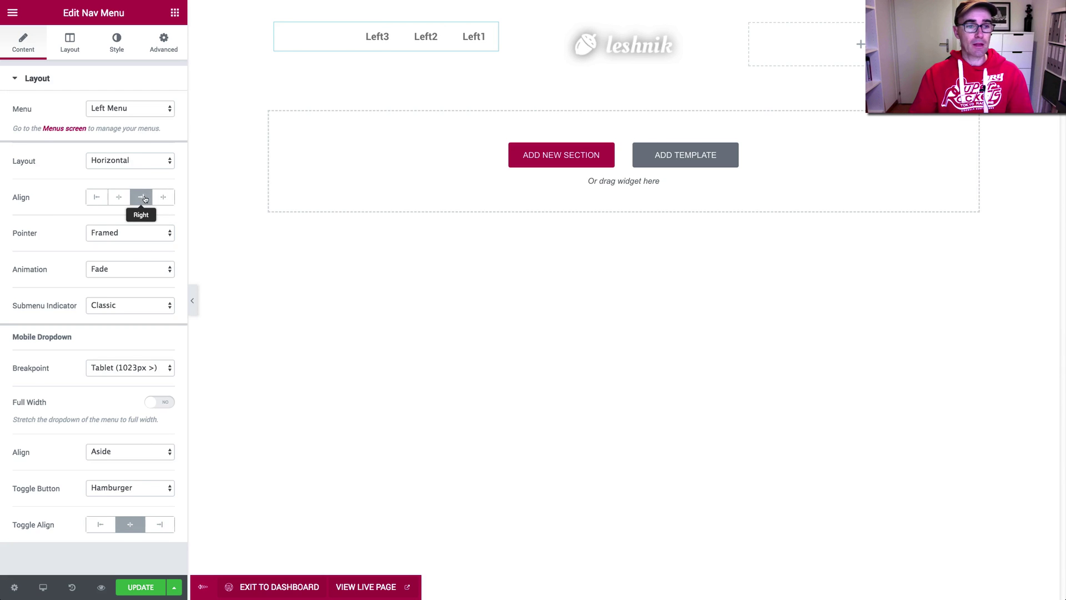
pyautogui.click(135, 161)
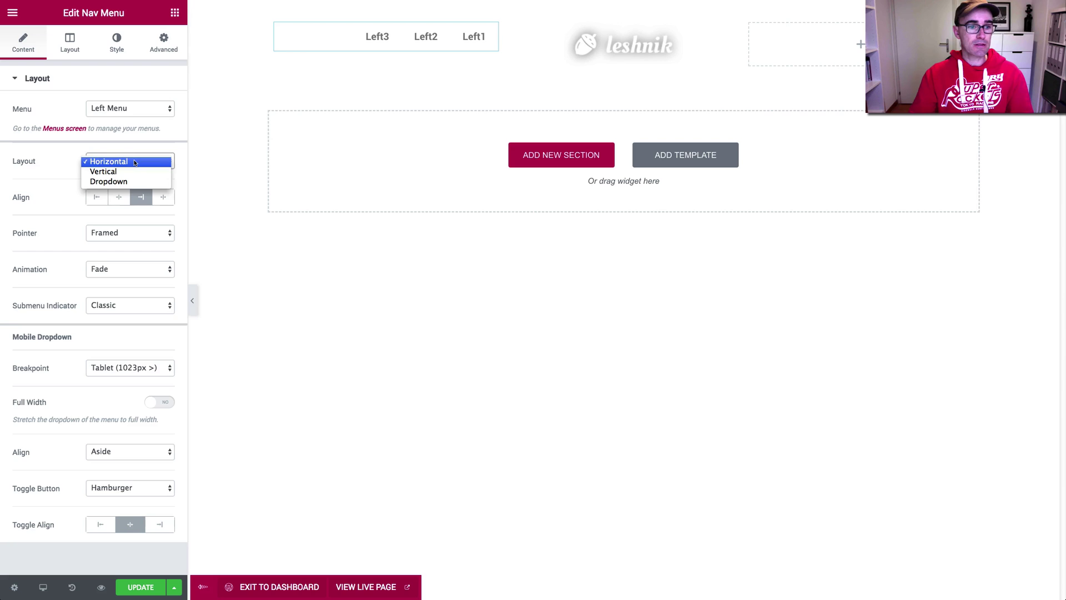
pyautogui.click(133, 171)
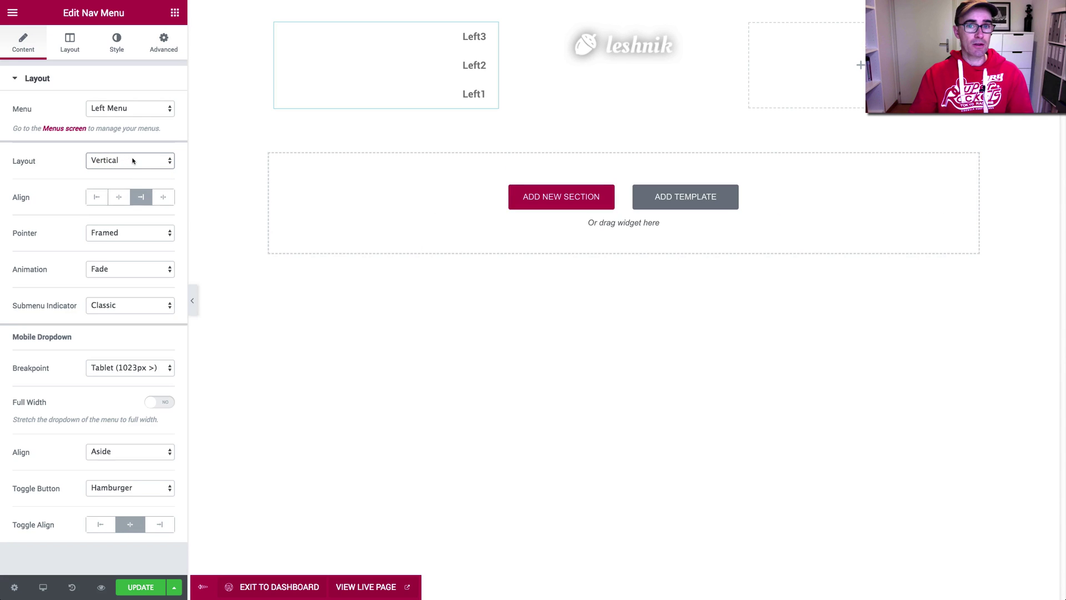
pyautogui.click(132, 161)
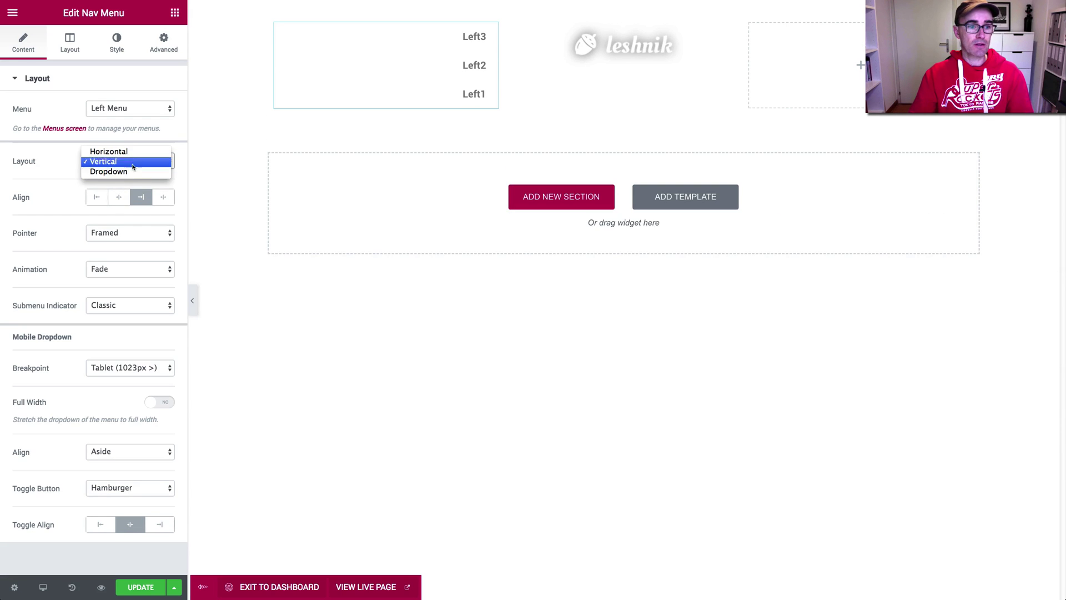
pyautogui.click(134, 153)
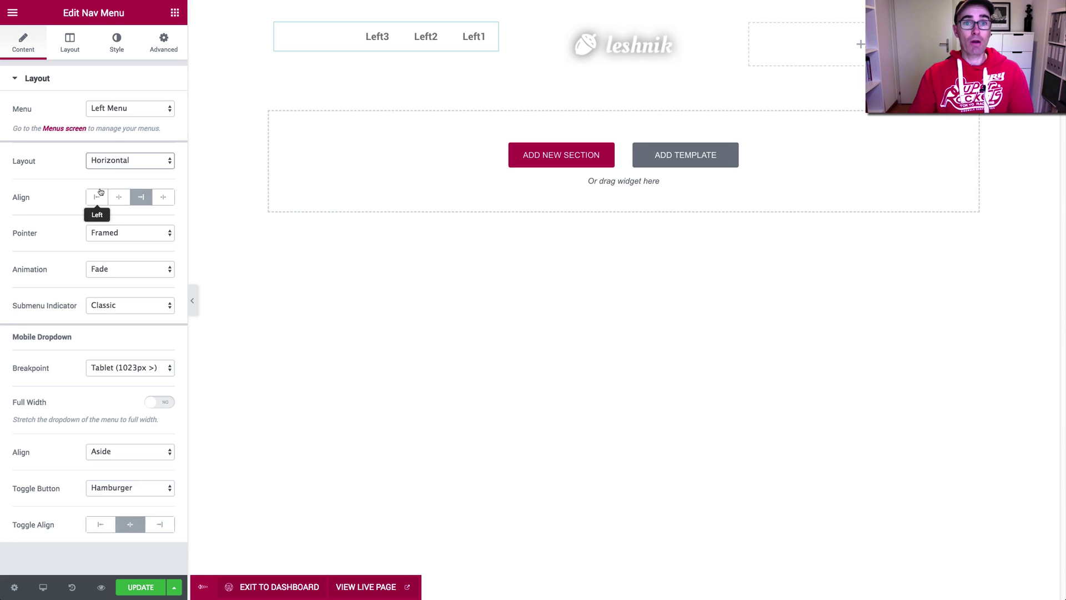
# Set the nav menu's margin to 12 top and 0 right, bottom and left, unlinked
pyautogui.click(163, 50)
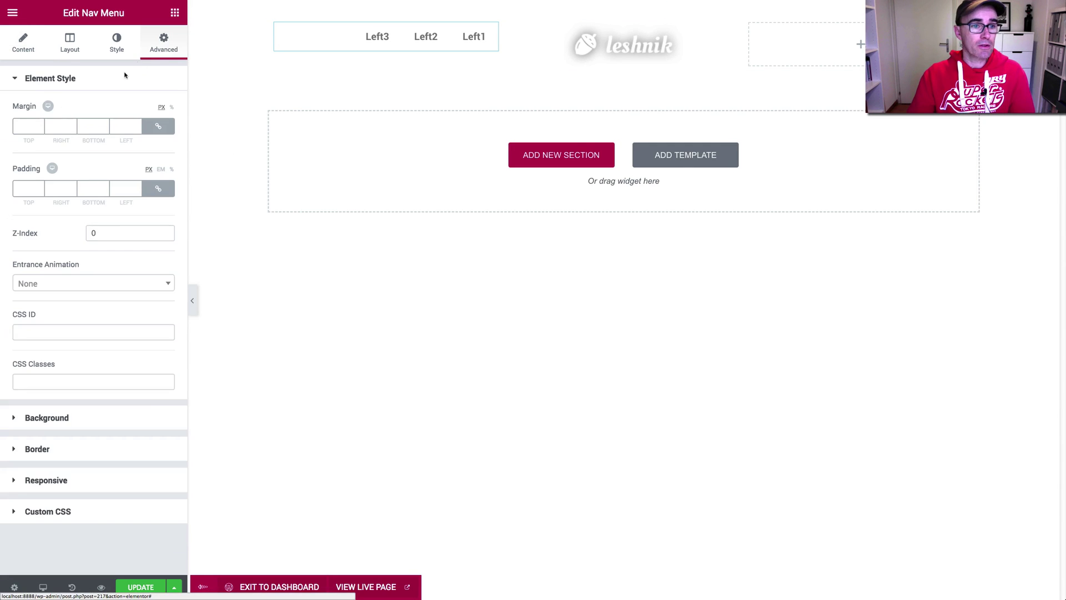
pyautogui.click(33, 126)
pyautogui.write('20')
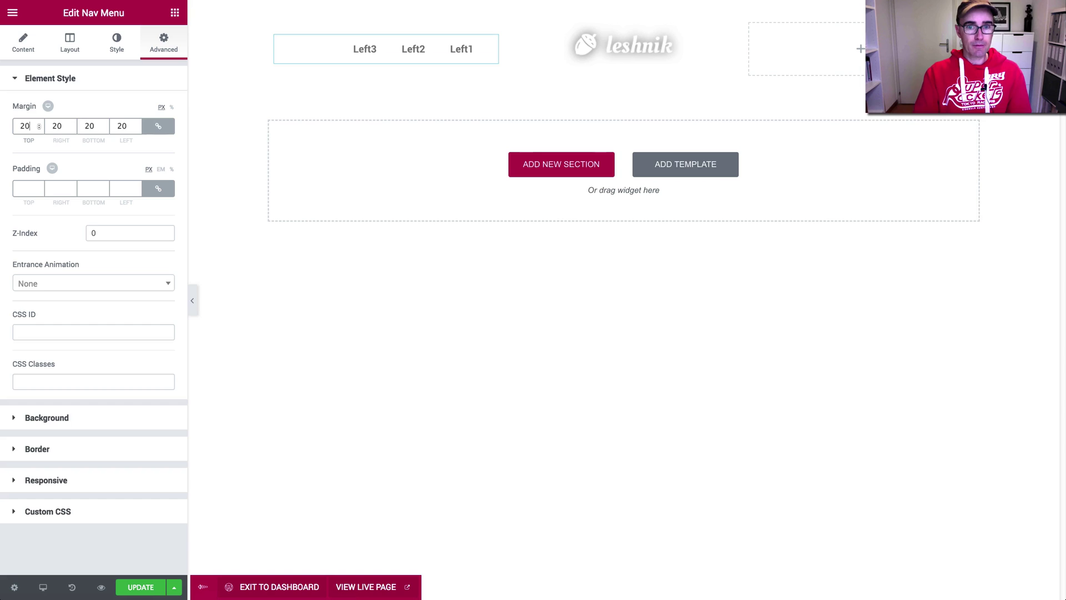
pyautogui.press('BackSpace')
pyautogui.press('BackSpace')
pyautogui.write('12')
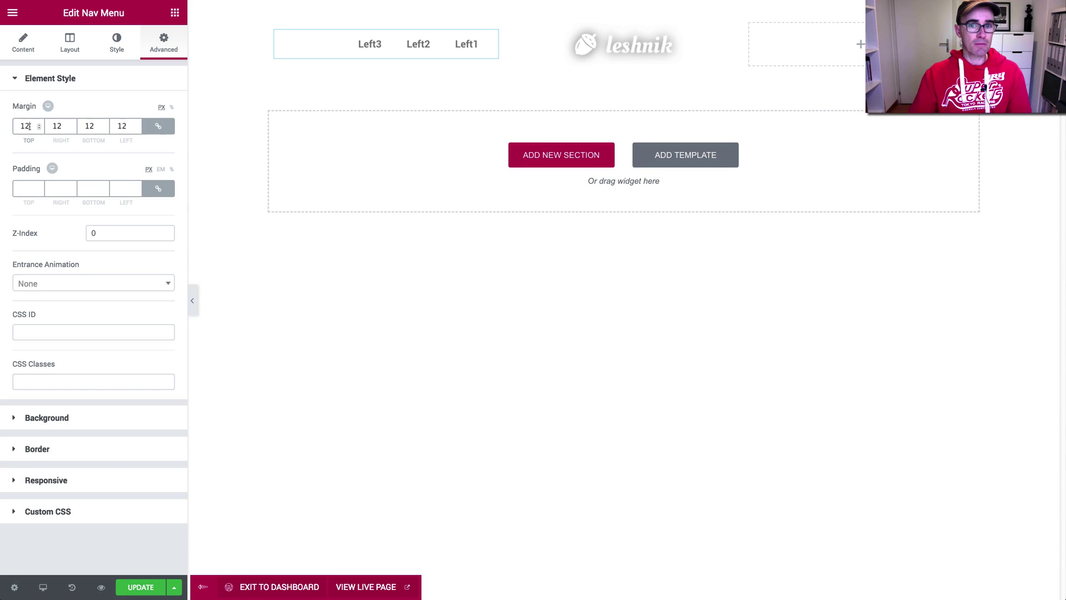
pyautogui.click(158, 126)
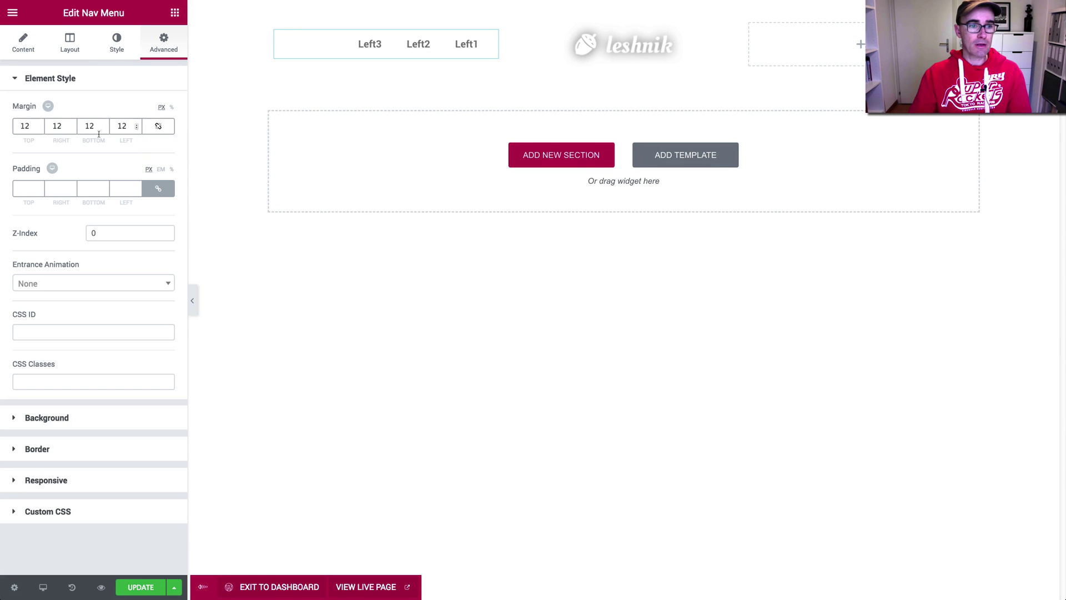
pyautogui.doubleClick(58, 126)
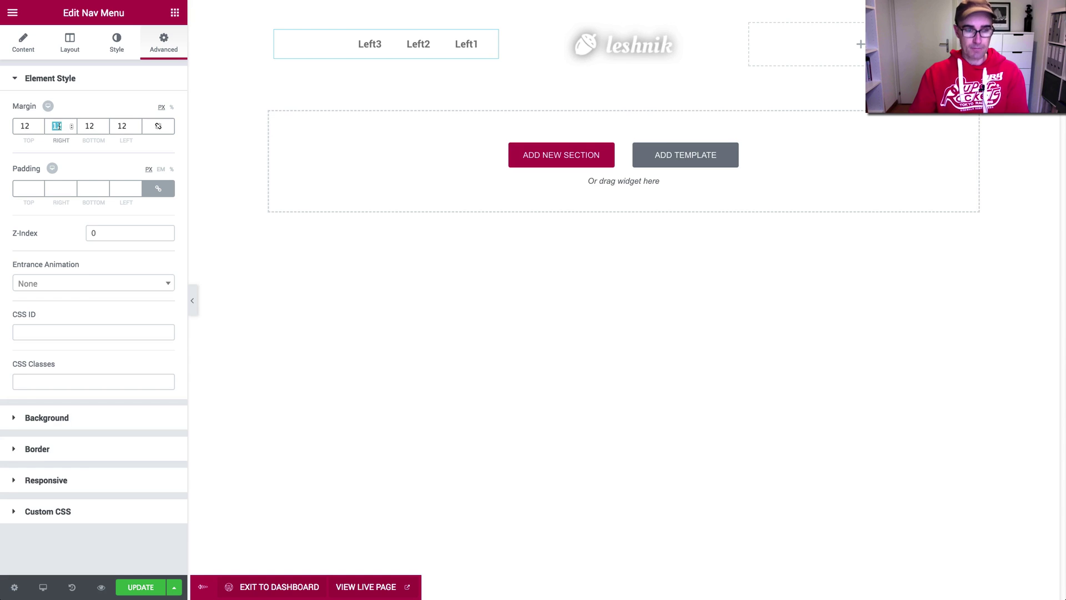
pyautogui.write('0')
pyautogui.doubleClick(83, 126)
pyautogui.write('0')
pyautogui.press('Tab')
pyautogui.write('120')
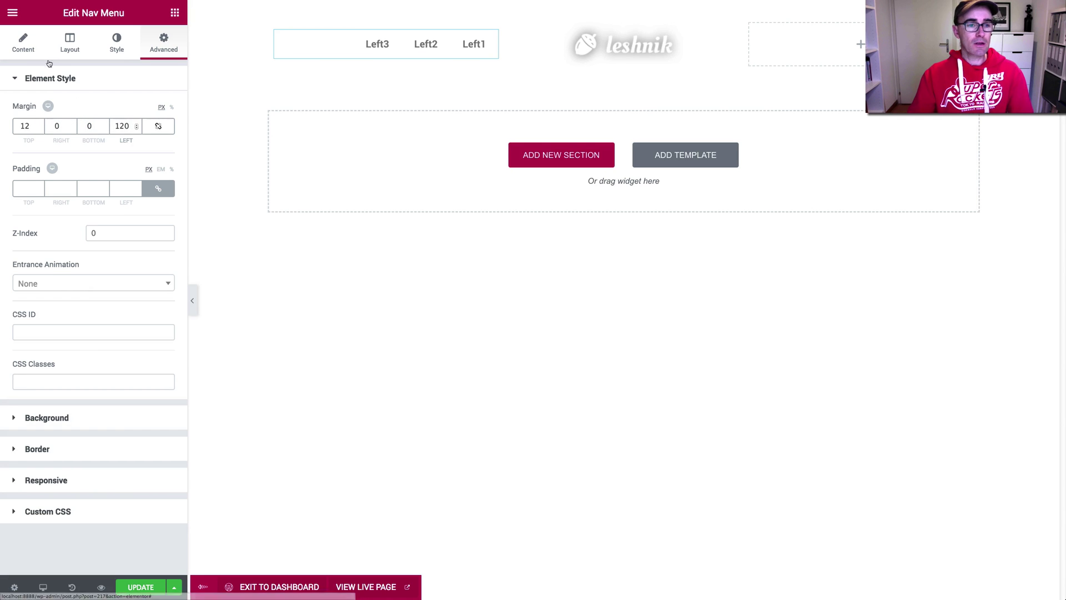
pyautogui.doubleClick(118, 126)
pyautogui.write('0')
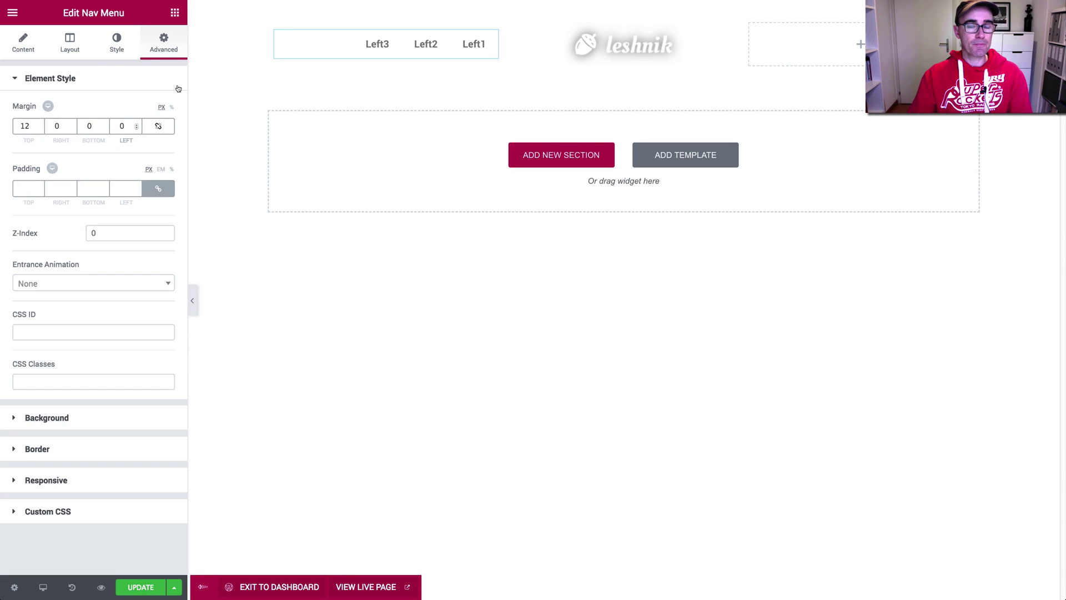
# Make the nav menu's text colour white
pyautogui.click(117, 49)
pyautogui.click(159, 165)
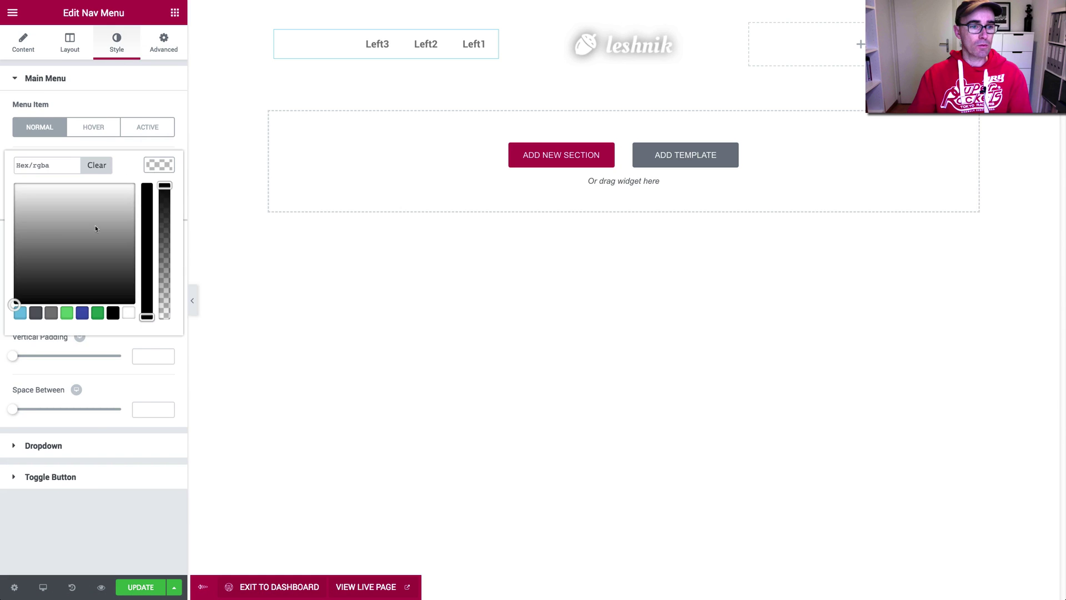
pyautogui.click(129, 313)
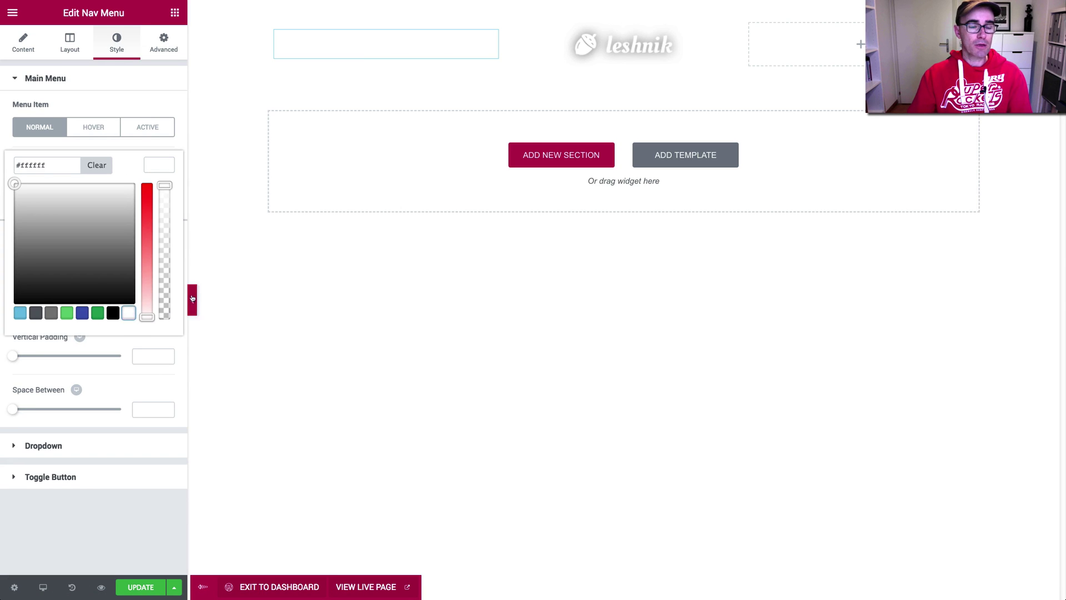
pyautogui.click(118, 346)
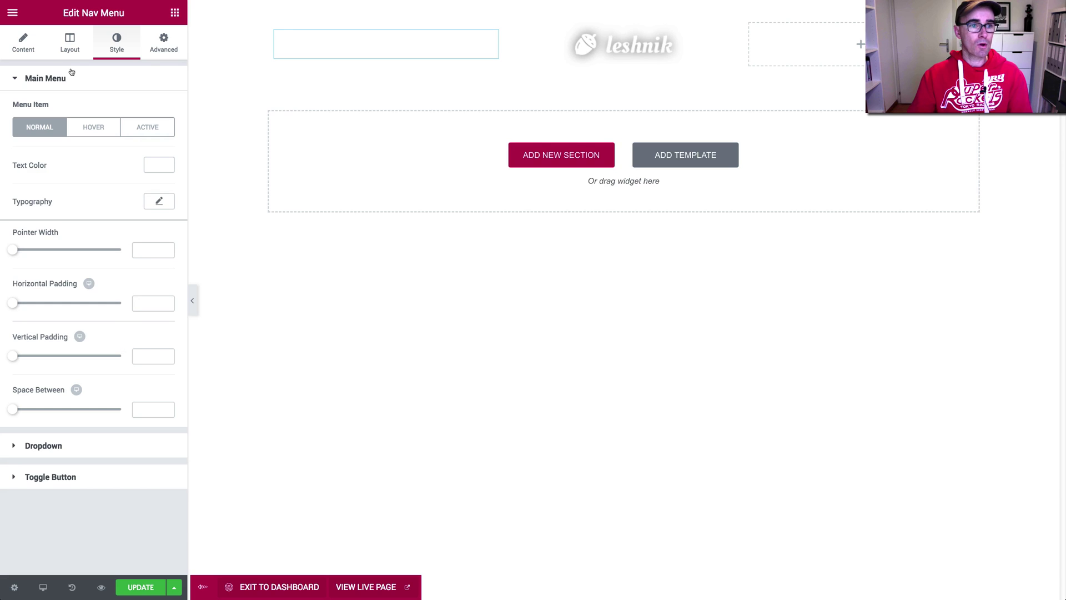
# Stretch the header section and give it a Classic light-blue (#6ec1e4) background
pyautogui.moveTo(305, 22)
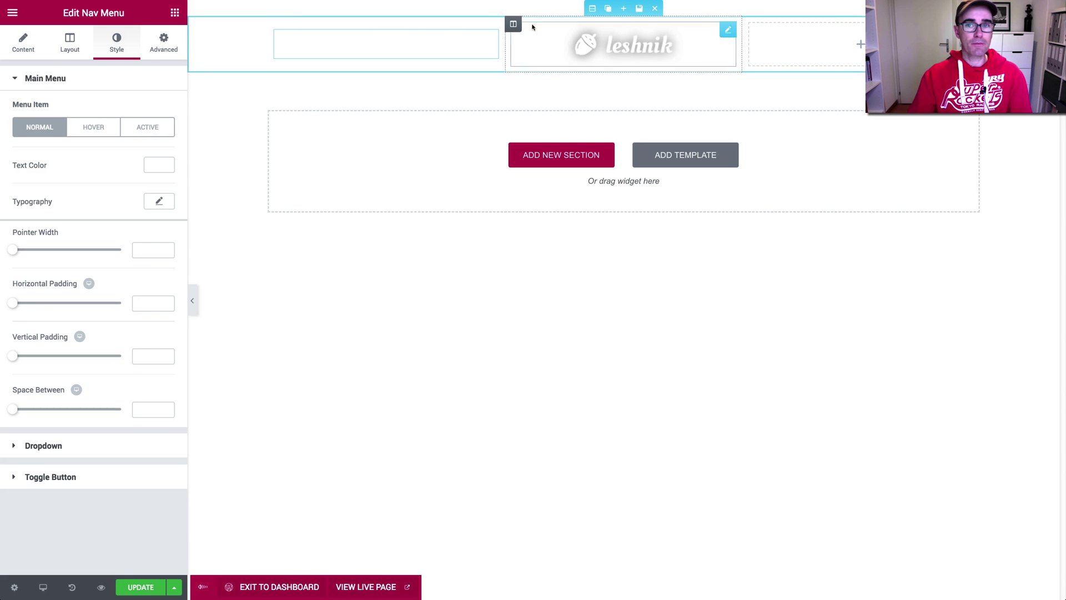
pyautogui.click(593, 12)
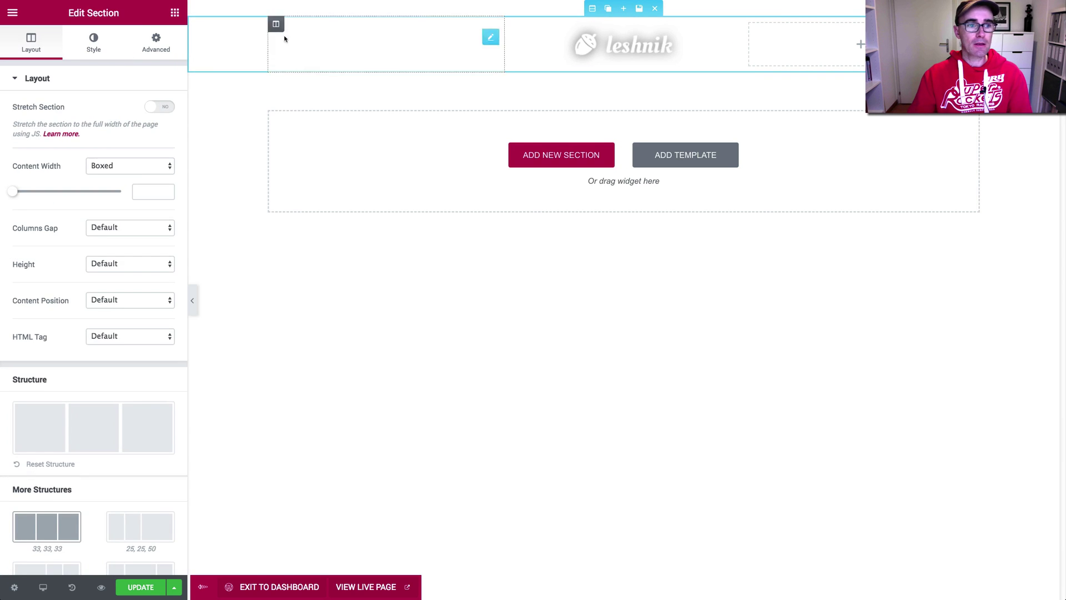
pyautogui.click(160, 106)
pyautogui.click(94, 46)
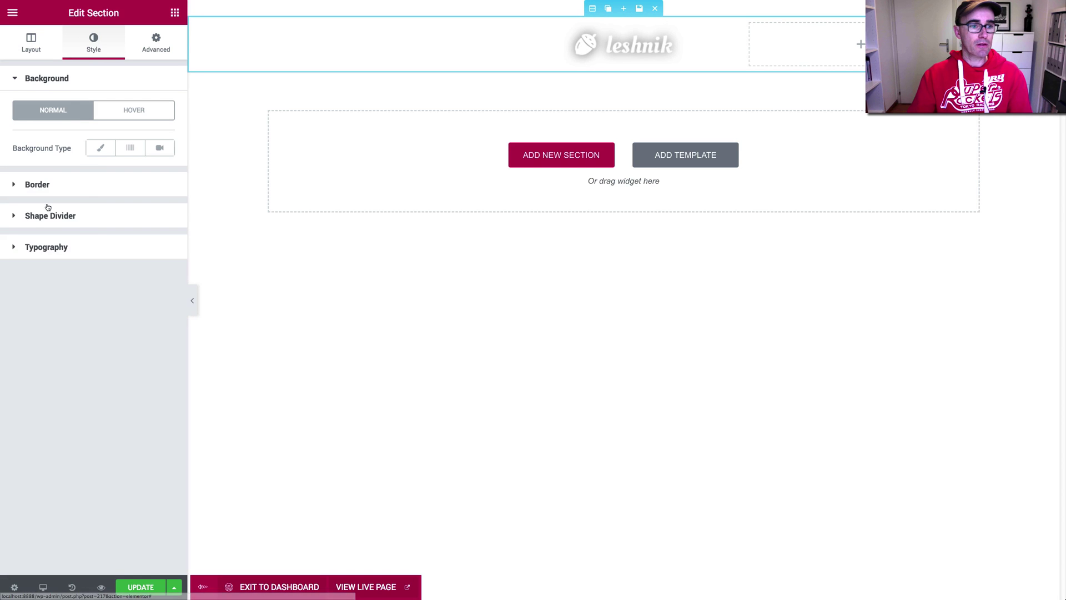
pyautogui.click(100, 147)
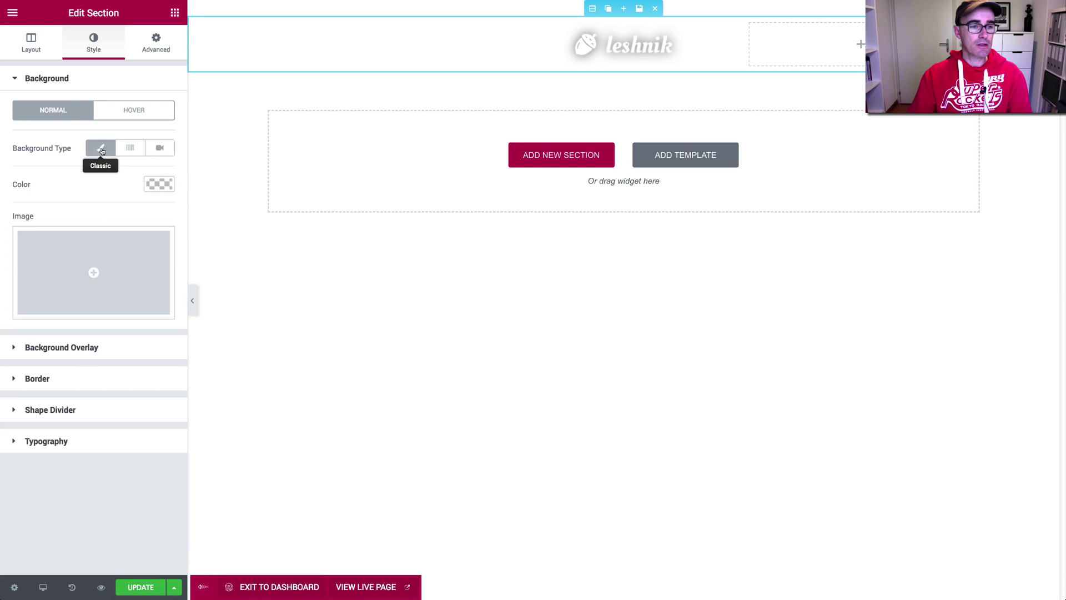
pyautogui.click(159, 184)
pyautogui.click(20, 333)
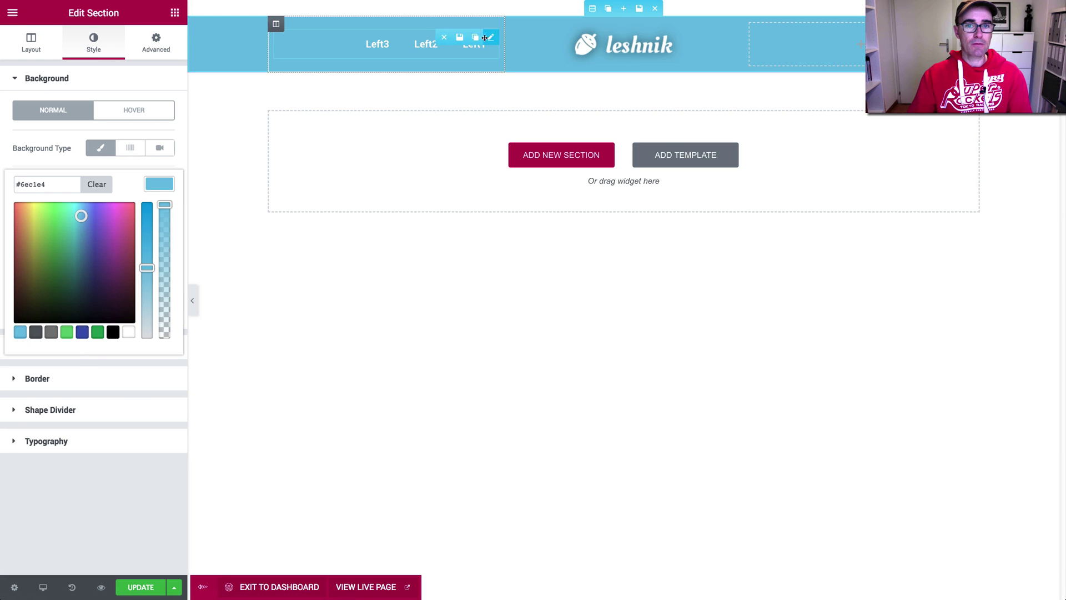
# Duplicate the nav menu into the right column, align it left, and show Main Menu
pyautogui.click(475, 37)
pyautogui.moveTo(485, 38); pyautogui.dragTo(850, 46)
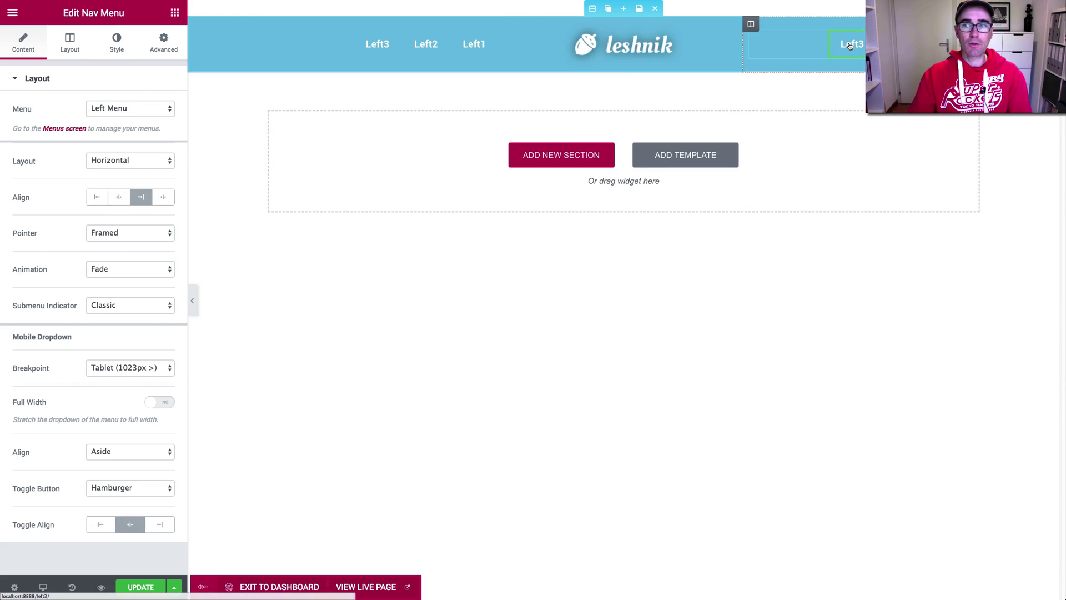
pyautogui.click(100, 201)
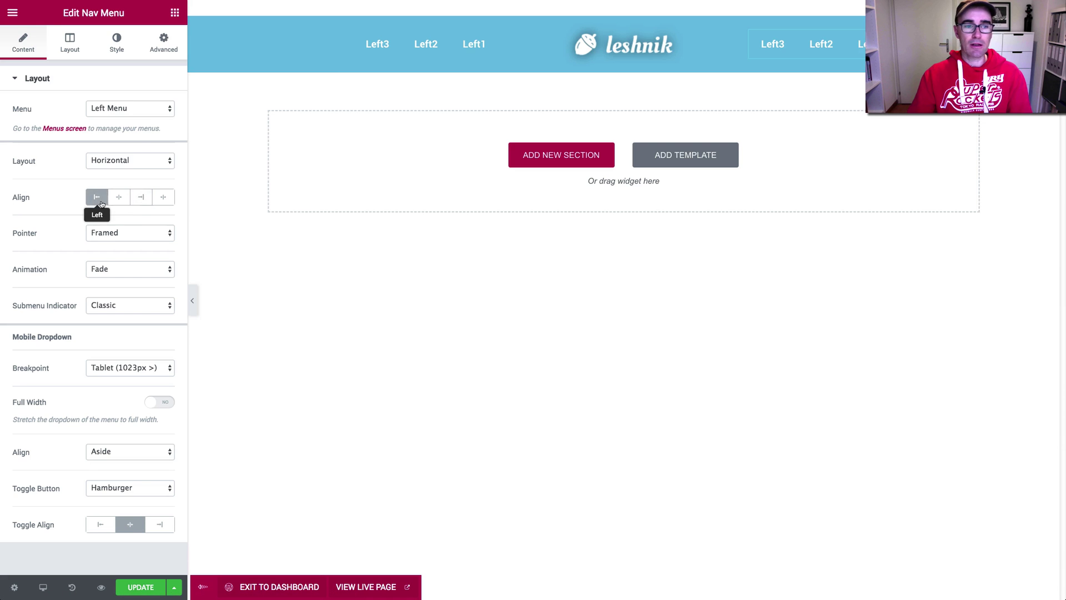
pyautogui.click(140, 110)
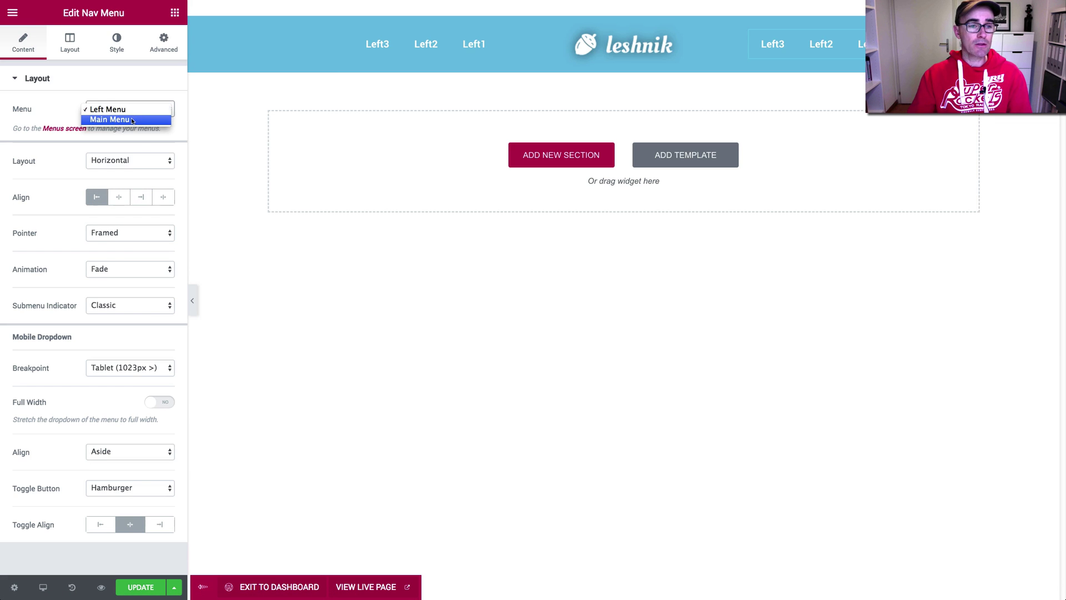
pyautogui.click(132, 120)
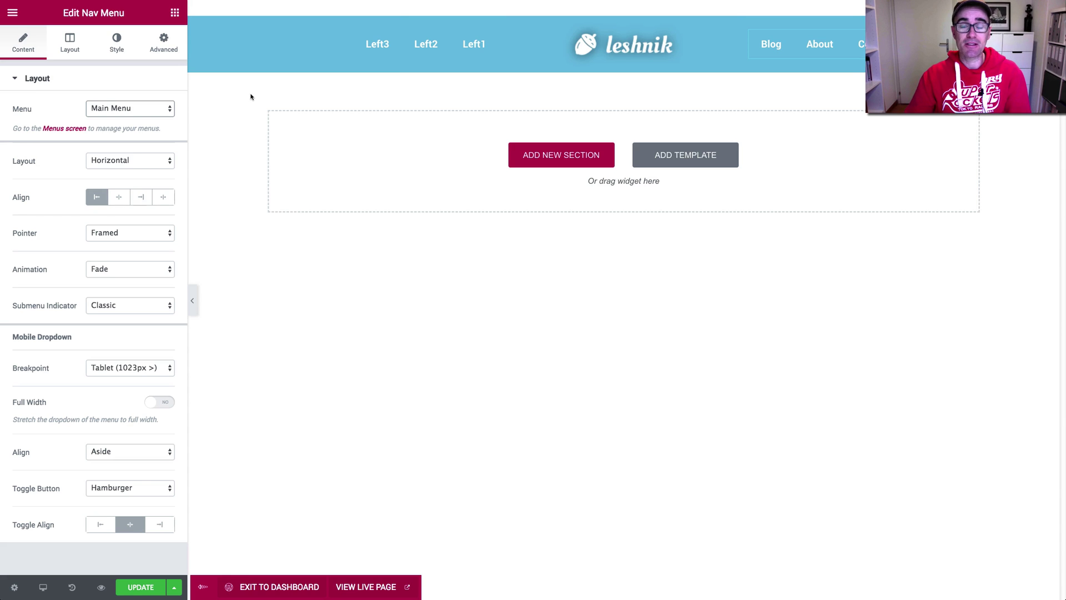
pyautogui.click(146, 591)
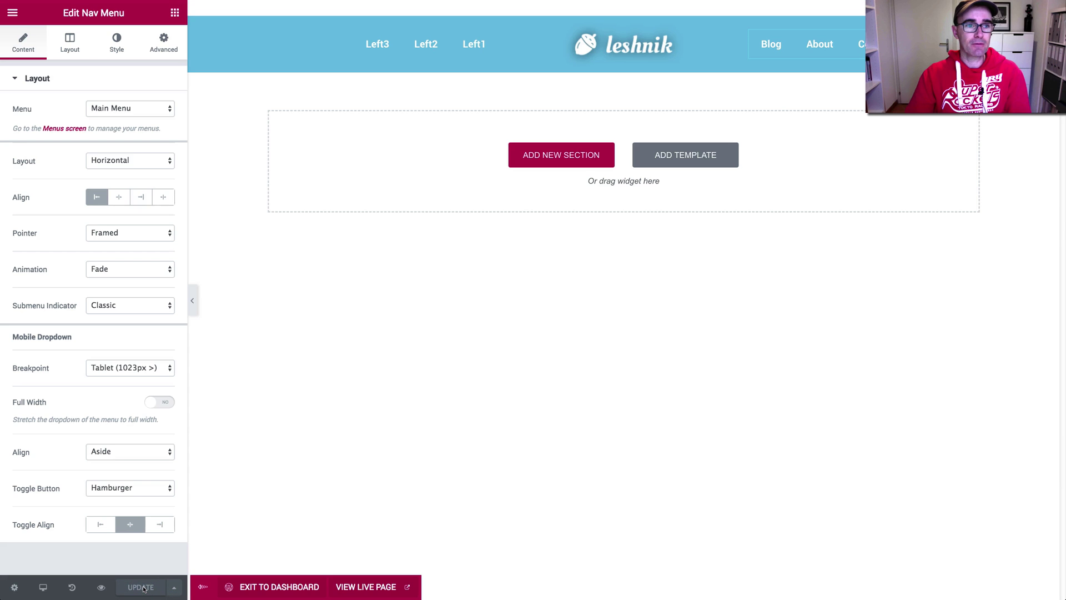
pyautogui.moveTo(170, 3)
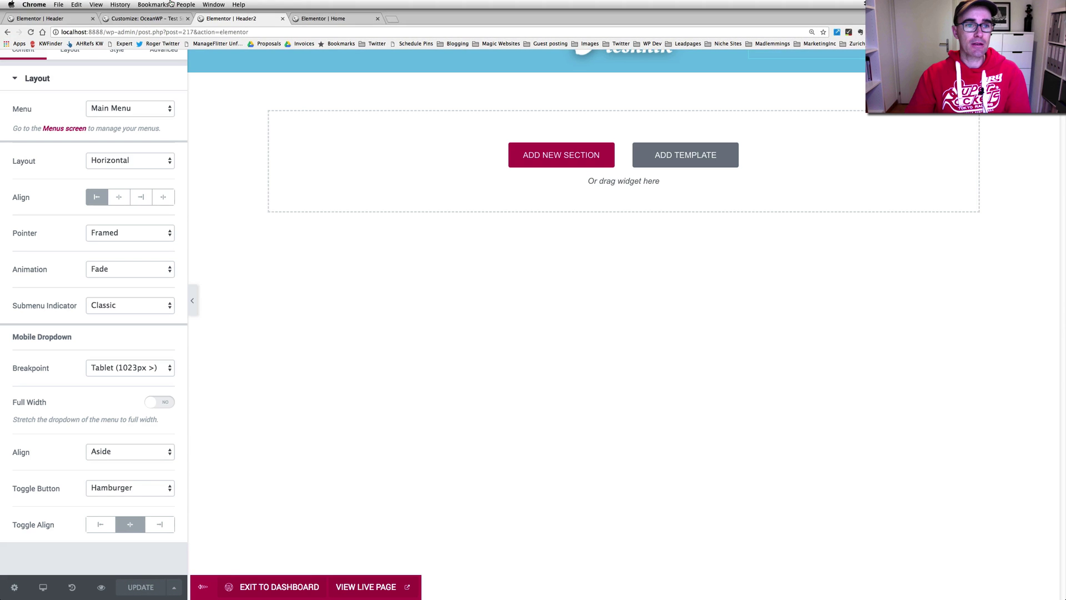
pyautogui.click(323, 19)
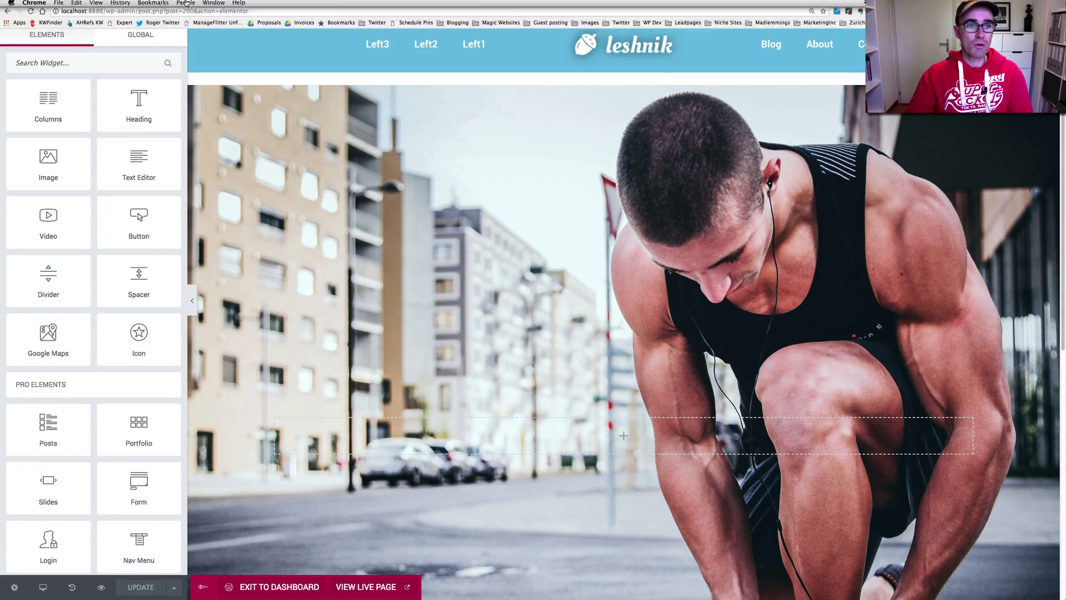
pyautogui.click(231, 18)
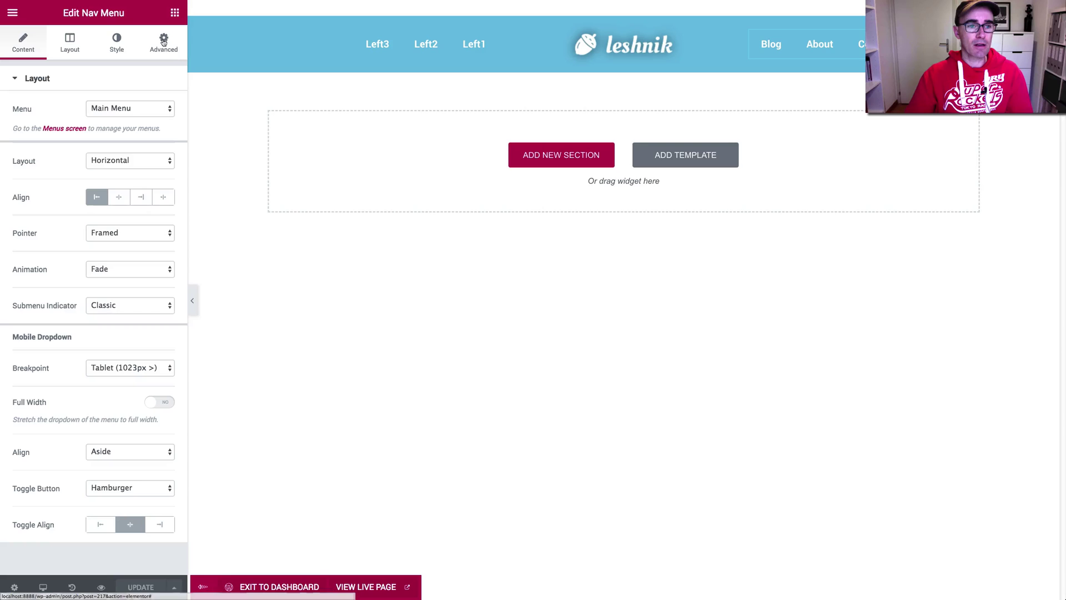
# Add a Divider widget beneath the leshnik logo and set its colour to white (#ffffff)
pyautogui.click(175, 12)
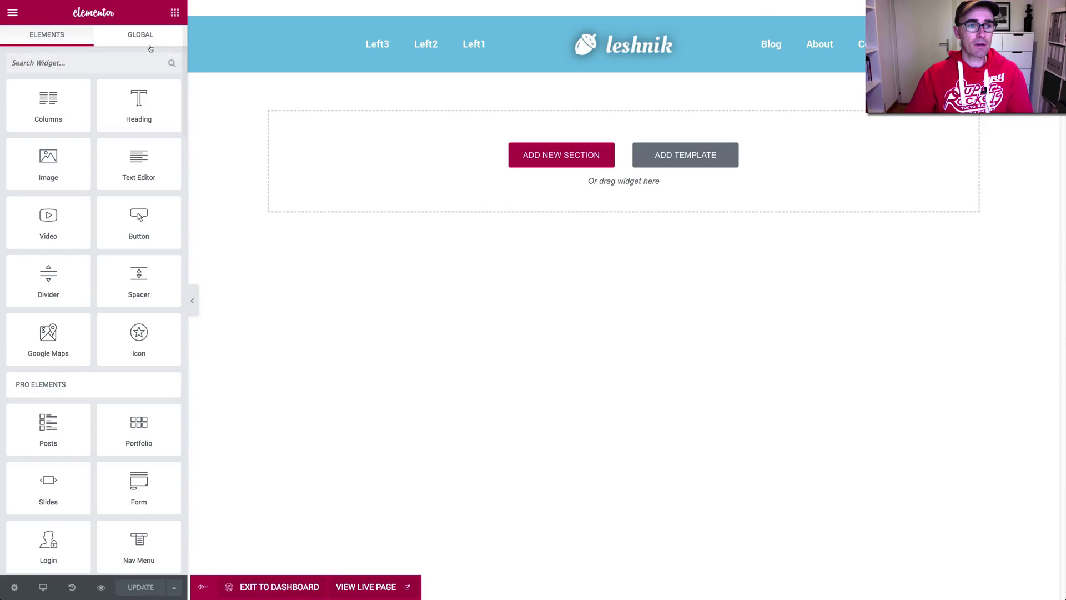
pyautogui.write('di')
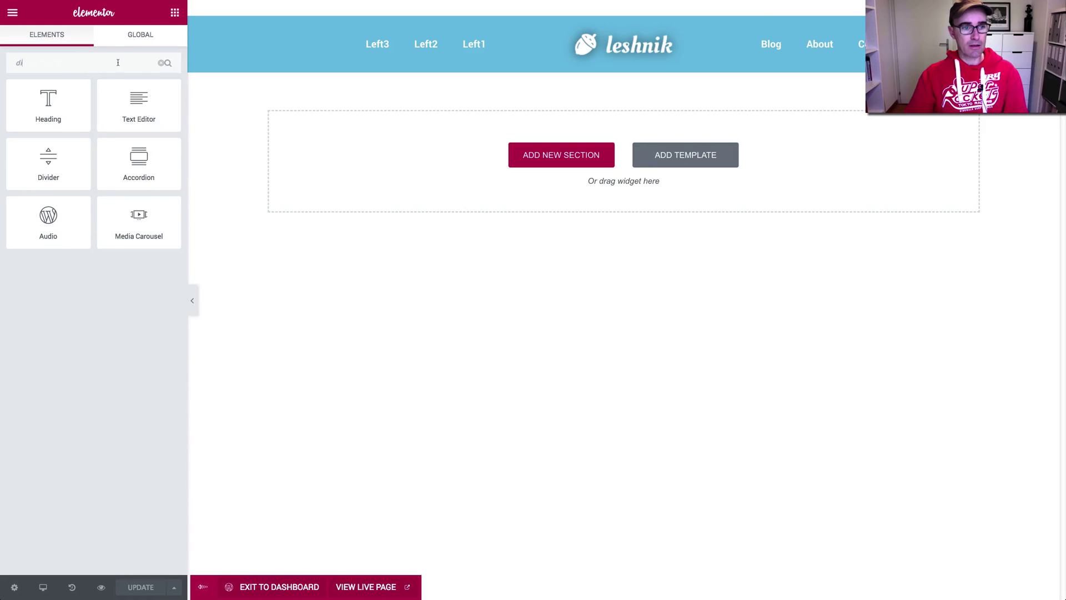
pyautogui.moveTo(64, 159); pyautogui.dragTo(634, 62)
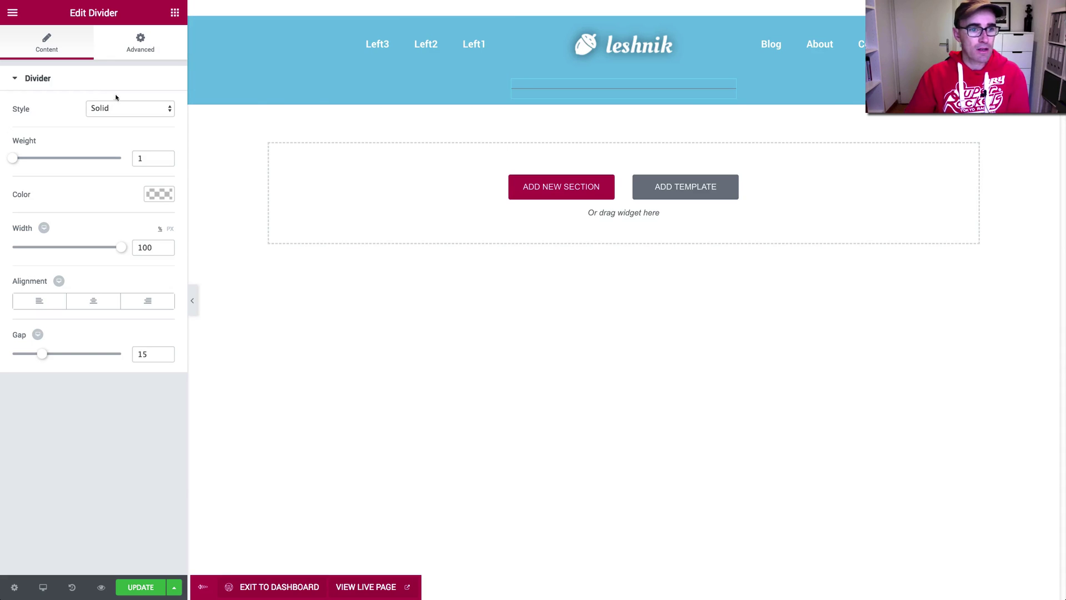
pyautogui.click(160, 195)
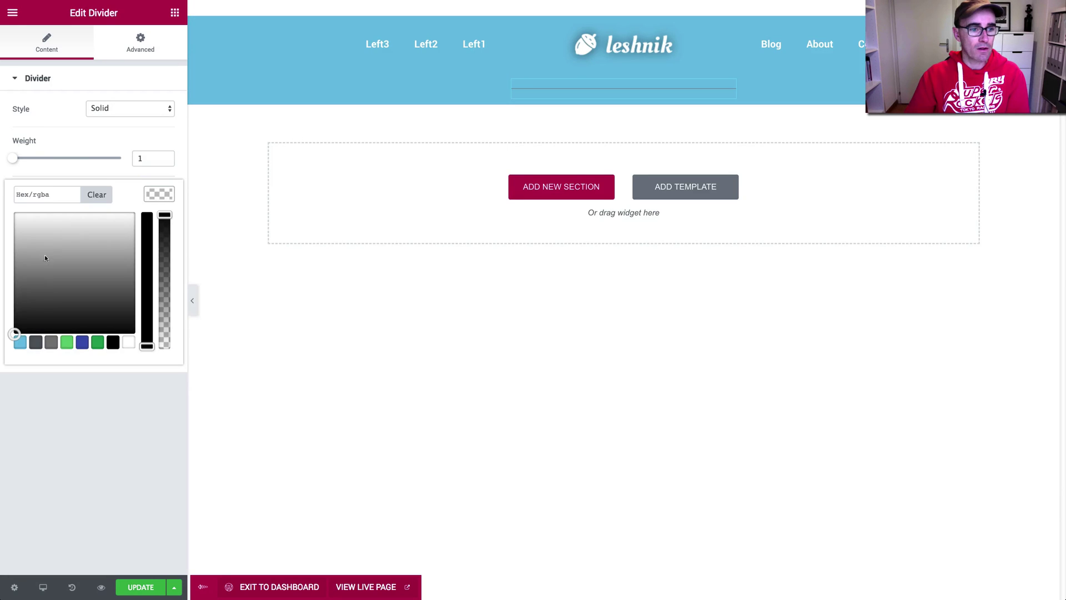
pyautogui.click(129, 343)
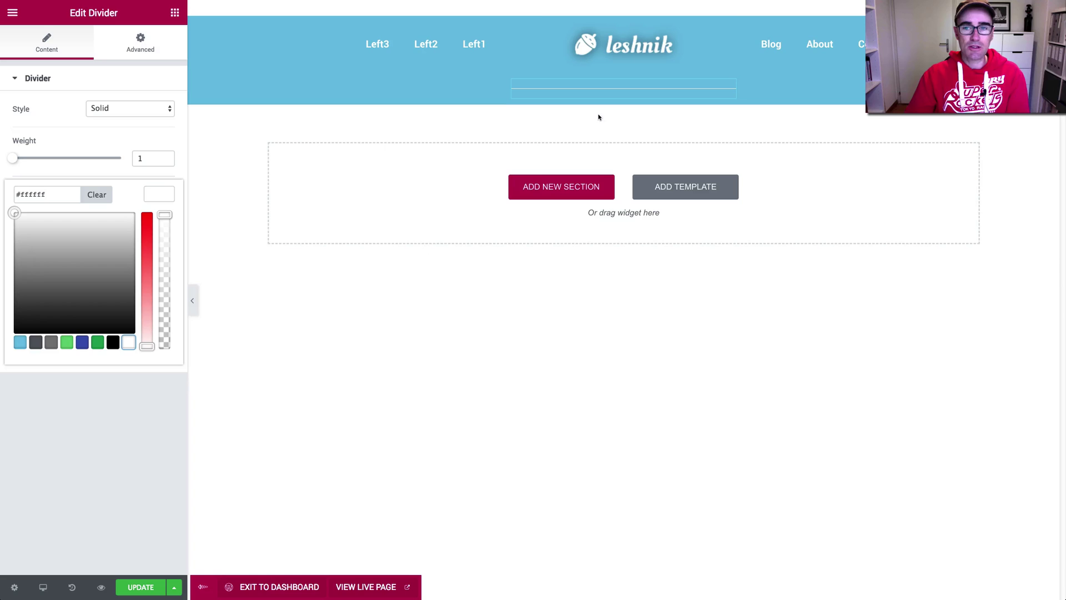
# Give the leshnik logo an unlinked margin of -30 px at the bottom and 0 elsewhere
pyautogui.click(603, 58)
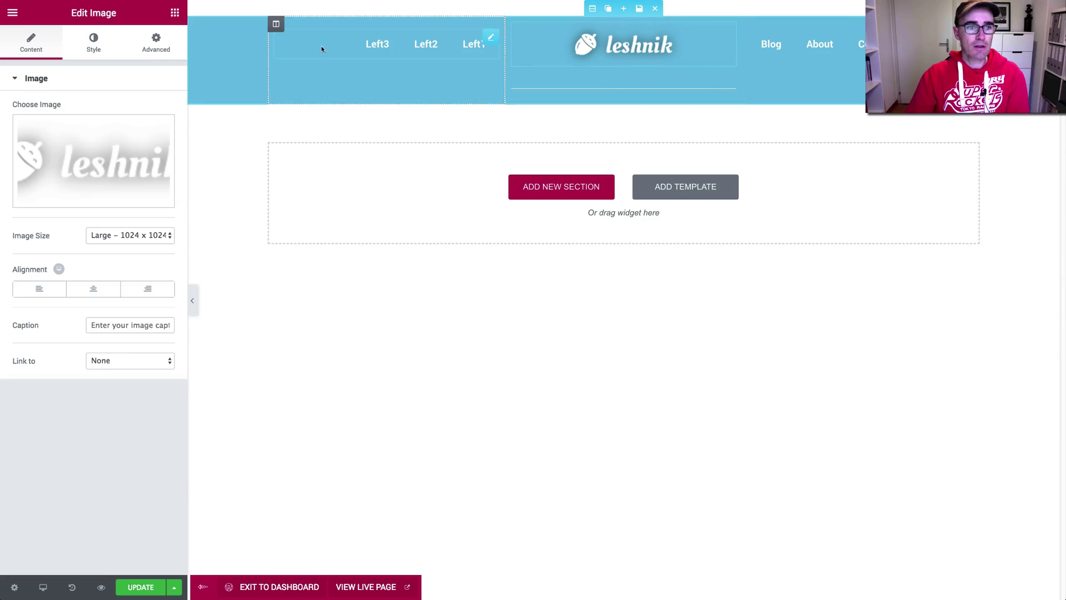
pyautogui.click(156, 41)
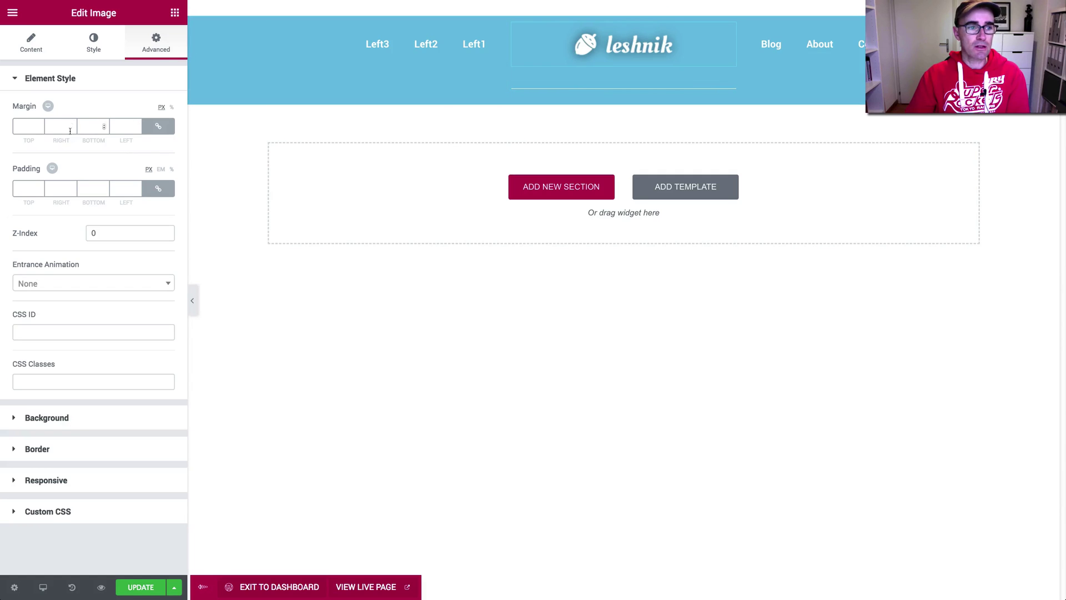
pyautogui.click(94, 126)
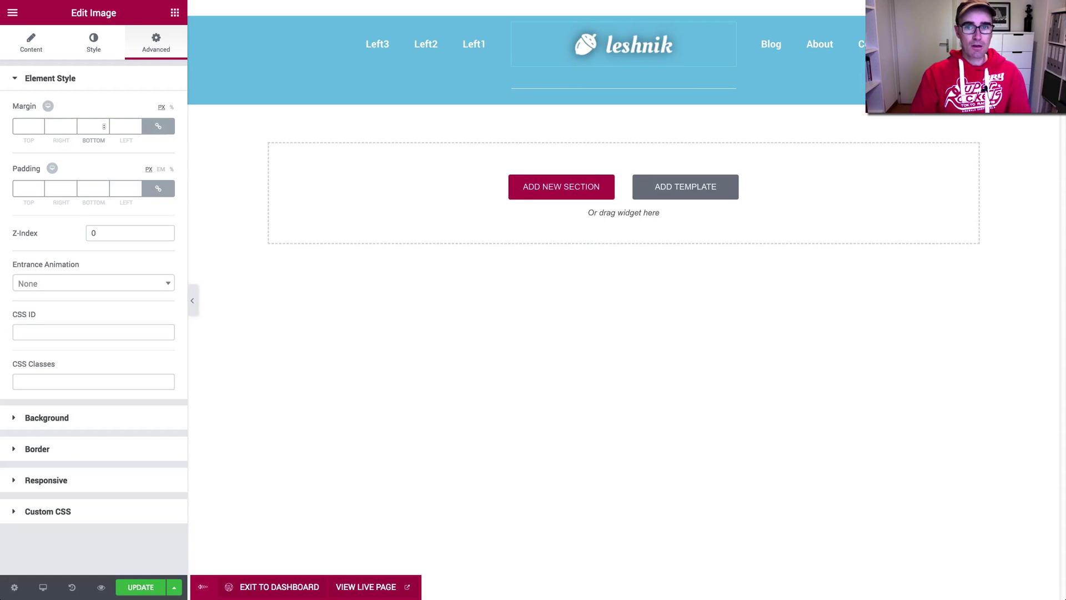
pyautogui.write('30')
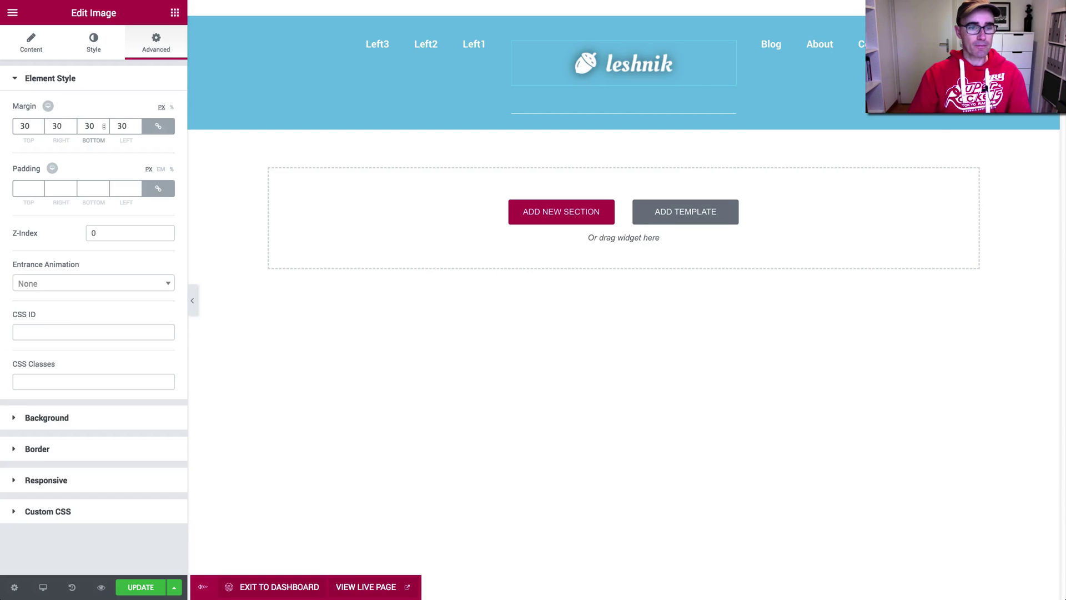
pyautogui.press('Down')
pyautogui.press('BackSpace')
pyautogui.press('BackSpace')
pyautogui.write('0')
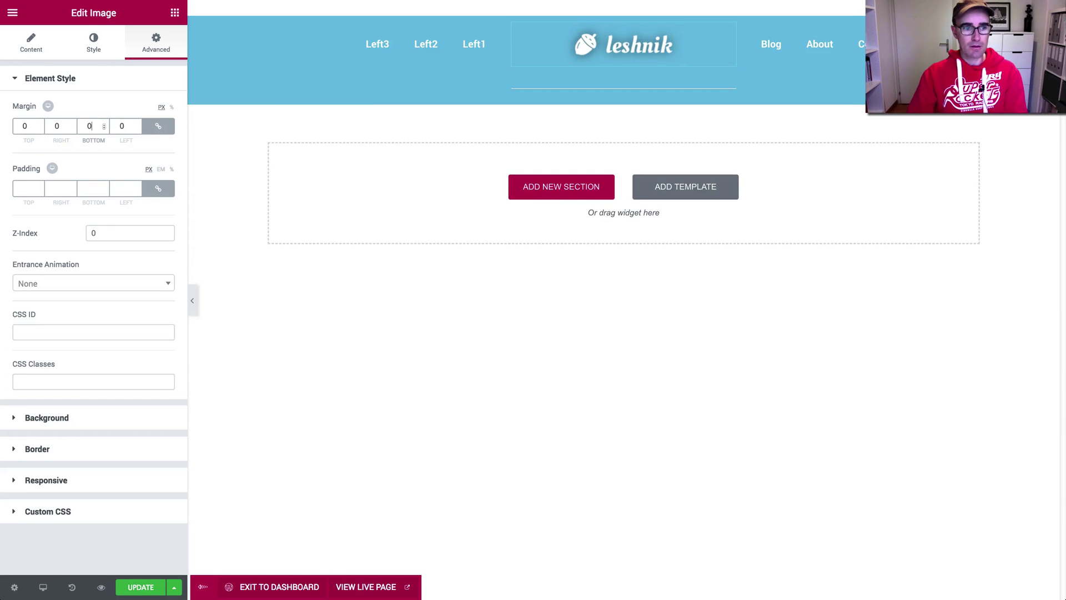
pyautogui.click(158, 126)
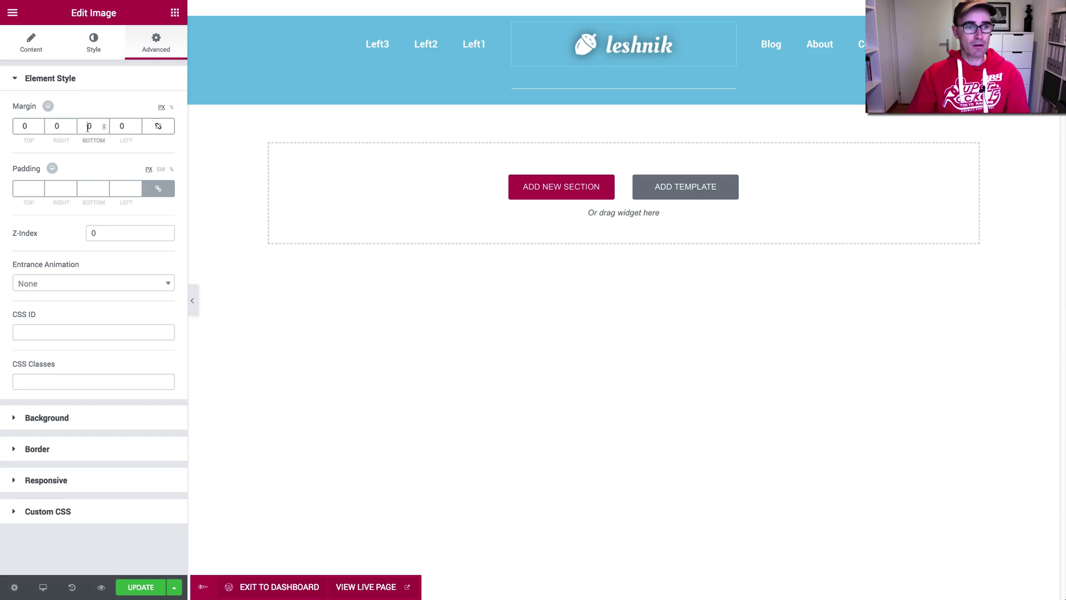
pyautogui.click(88, 127)
pyautogui.write('-3')
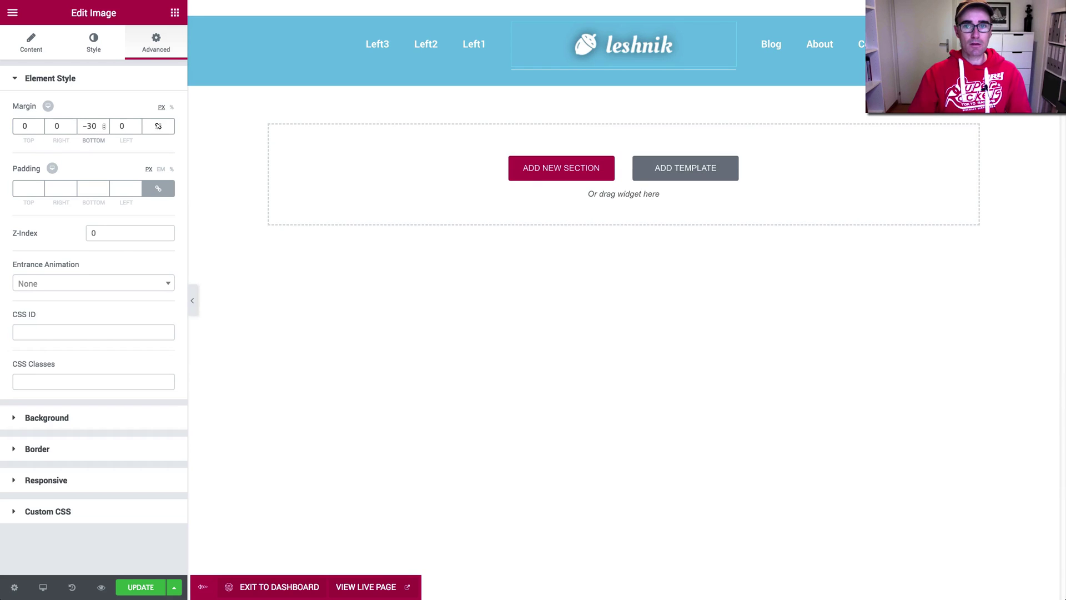
pyautogui.click(228, 243)
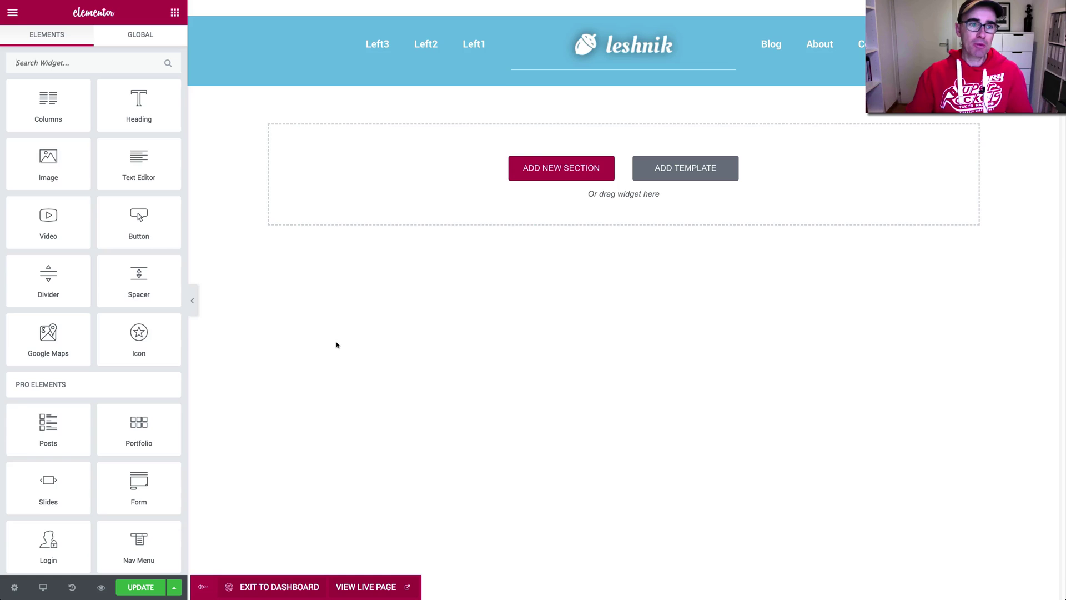
# Review the divider's and logo's Advanced spacing, then save the Header2 template with UPDATE
pyautogui.click(631, 66)
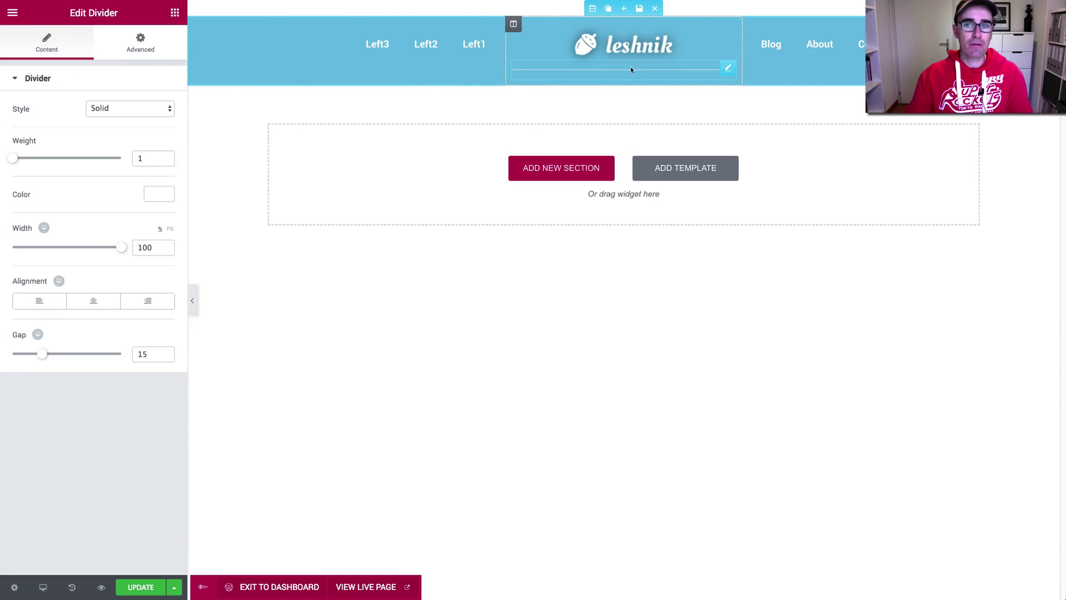
pyautogui.click(158, 46)
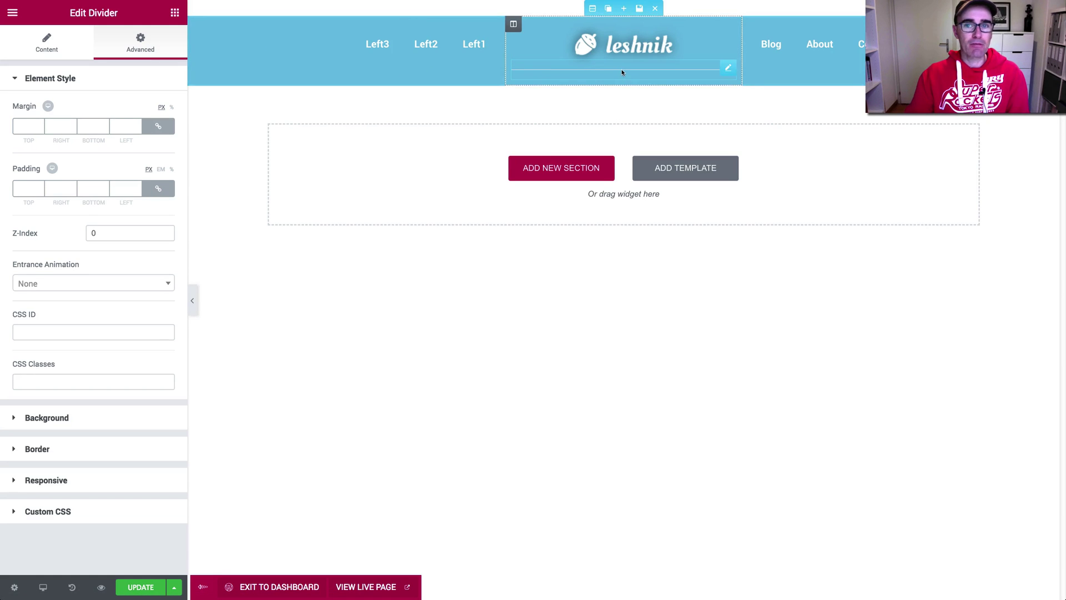
pyautogui.click(614, 47)
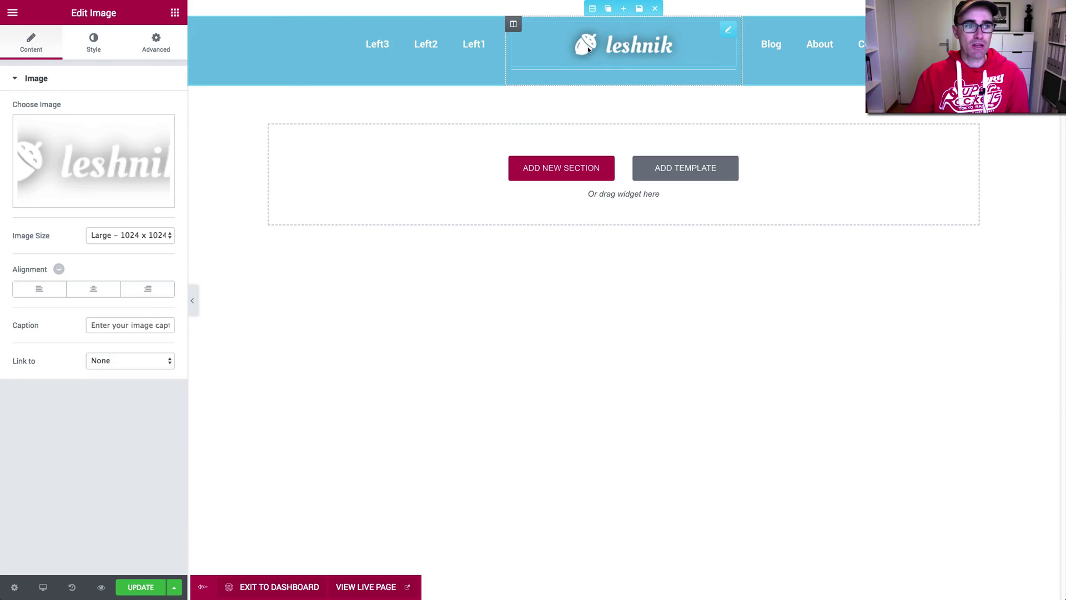
pyautogui.click(158, 42)
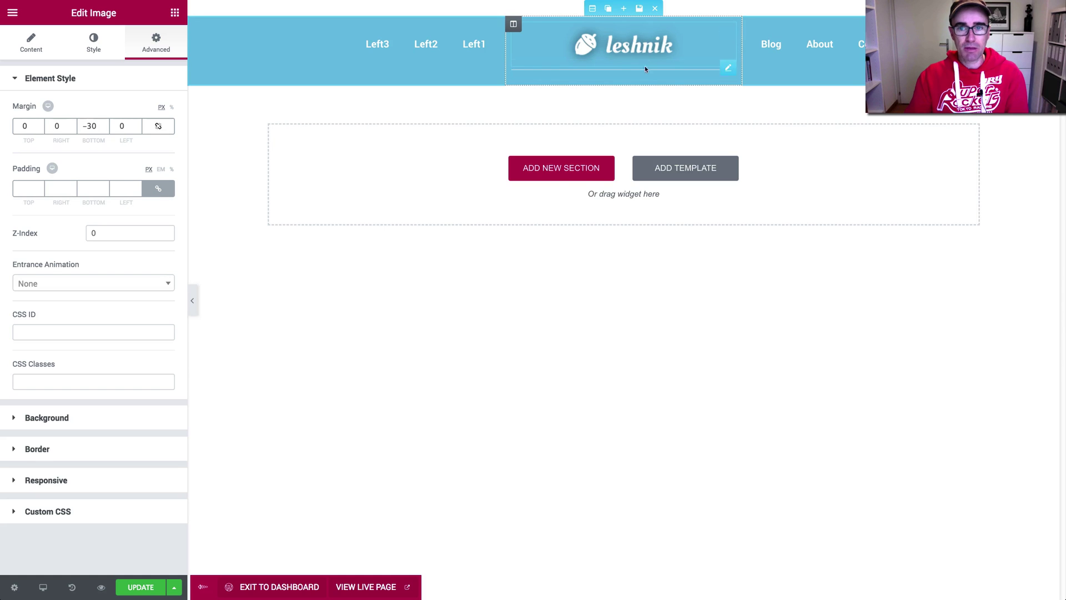
pyautogui.click(140, 592)
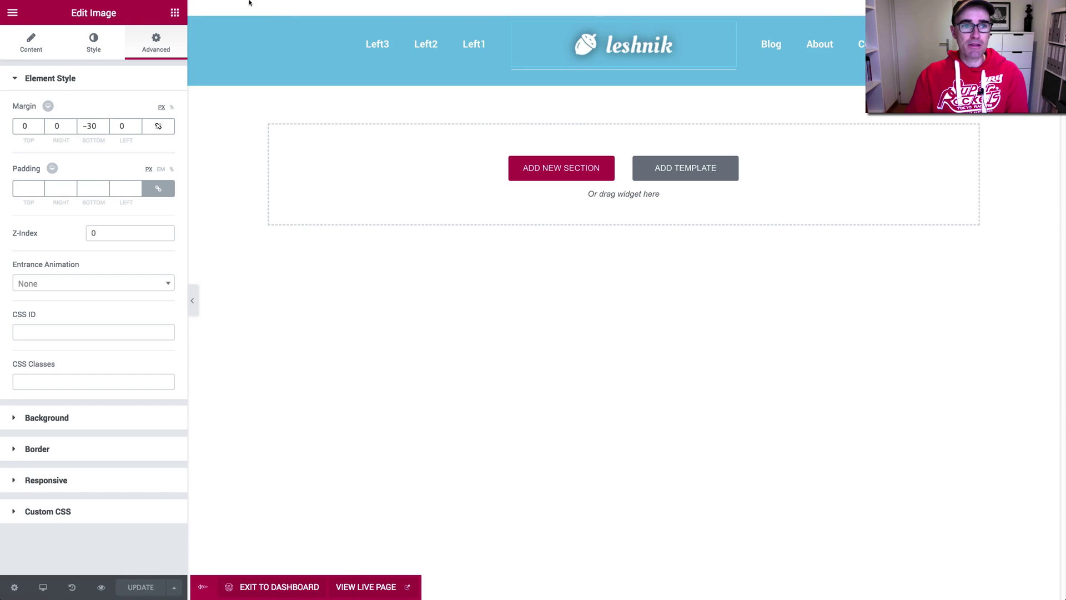
# Switch to the 'Elementor | Home' editor and collapse the editing panel for a full-width preview
pyautogui.moveTo(249, 3)
pyautogui.click(325, 19)
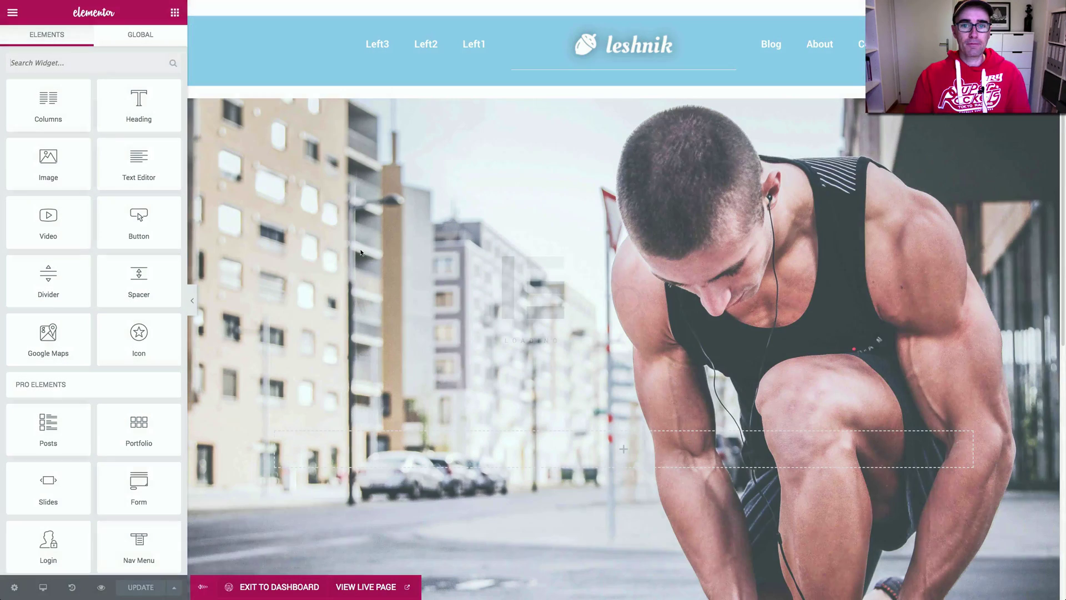
pyautogui.click(192, 300)
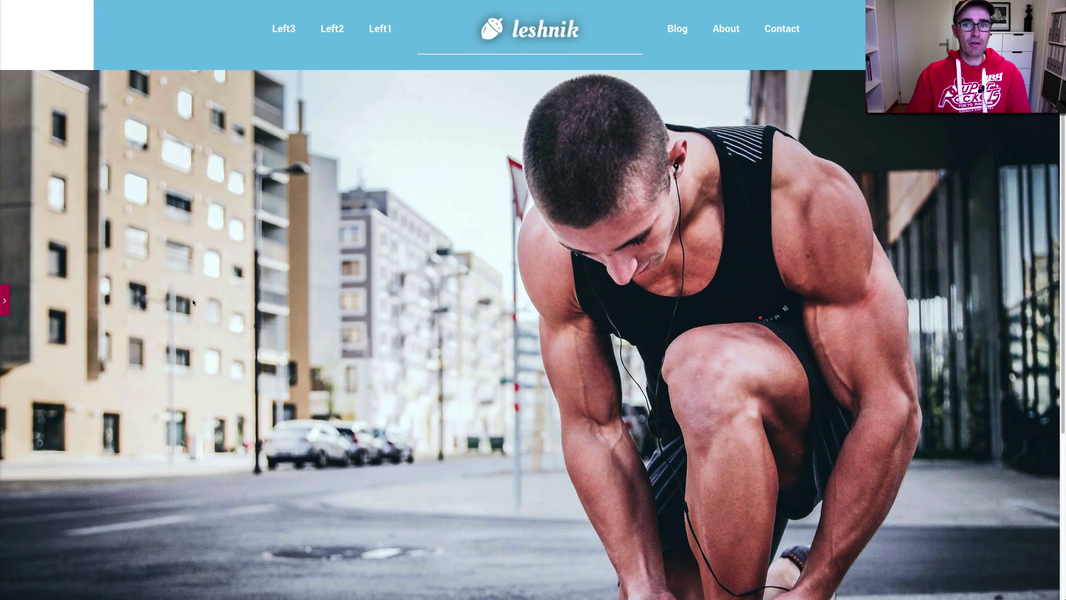
# Load the live site at localhost:8888/ to see the new header
pyautogui.moveTo(159, 33)
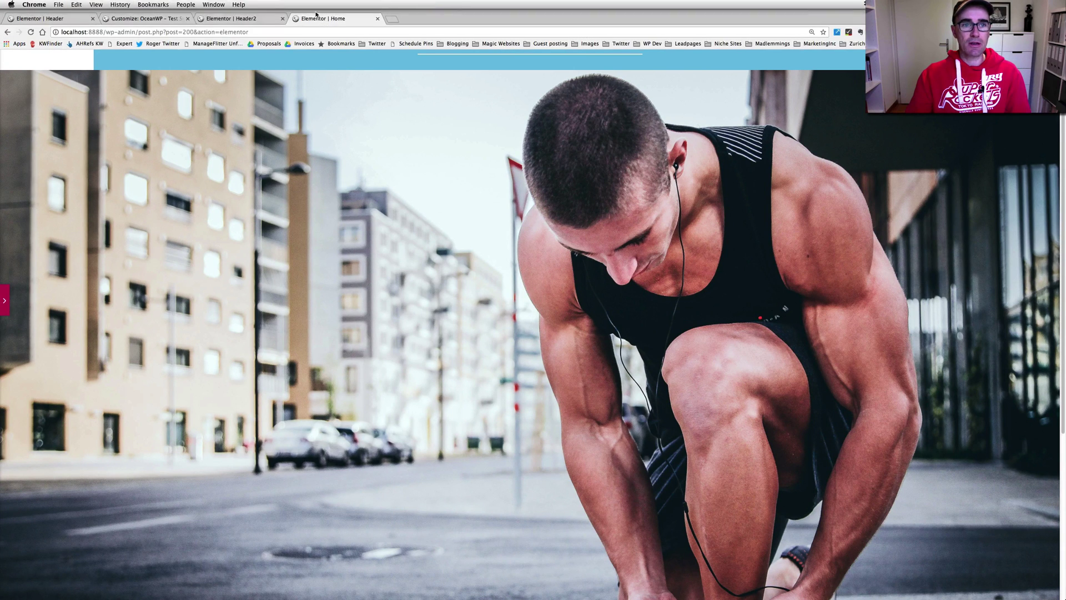
pyautogui.click(107, 33)
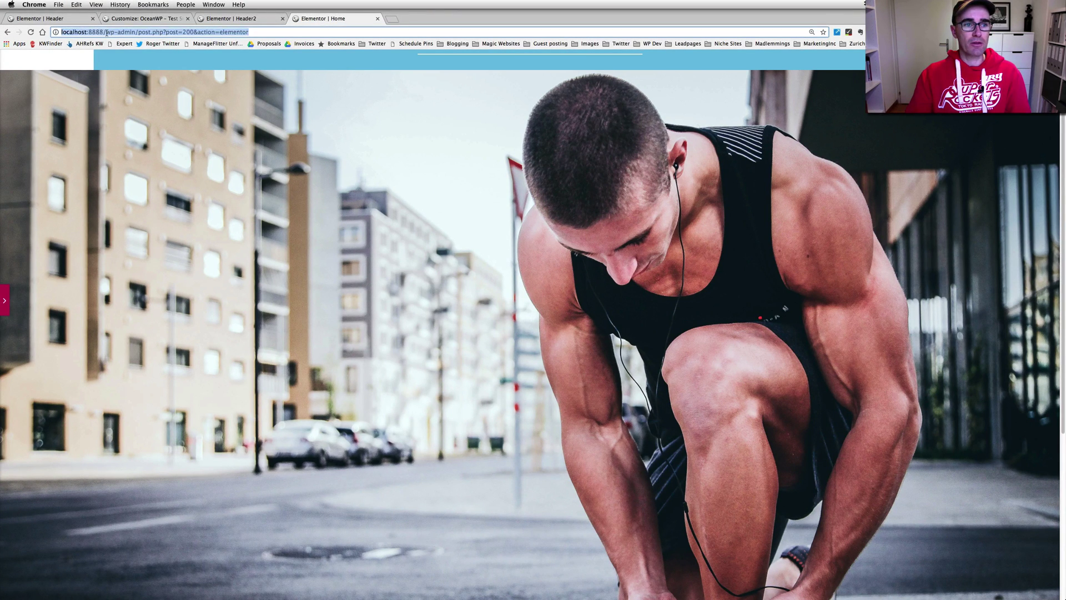
pyautogui.click(107, 32)
pyautogui.press('shift+super+Right')
pyautogui.press('BackSpace')
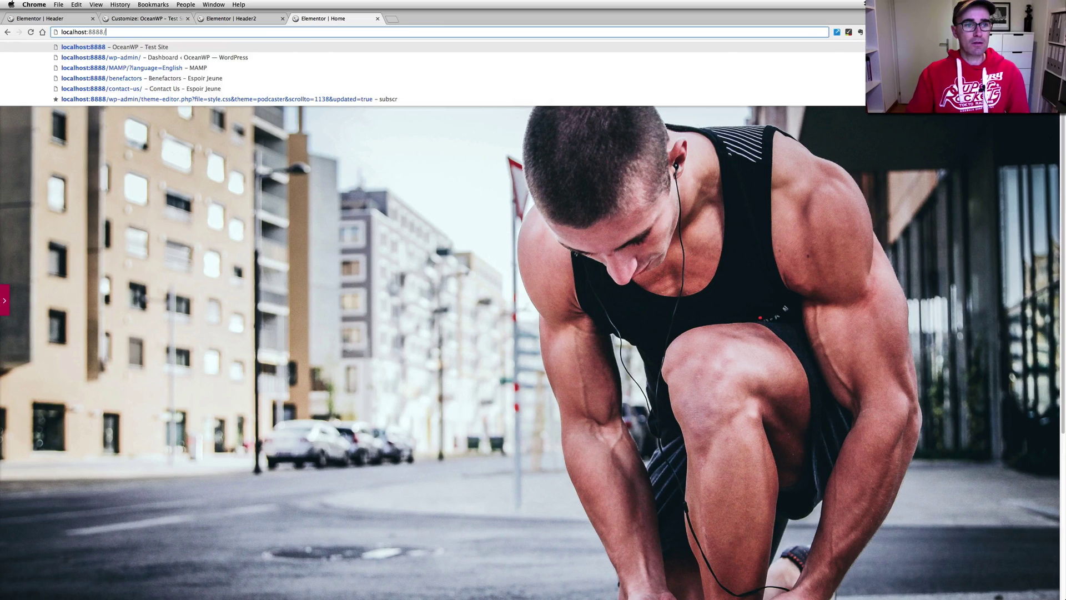
pyautogui.press('Return')
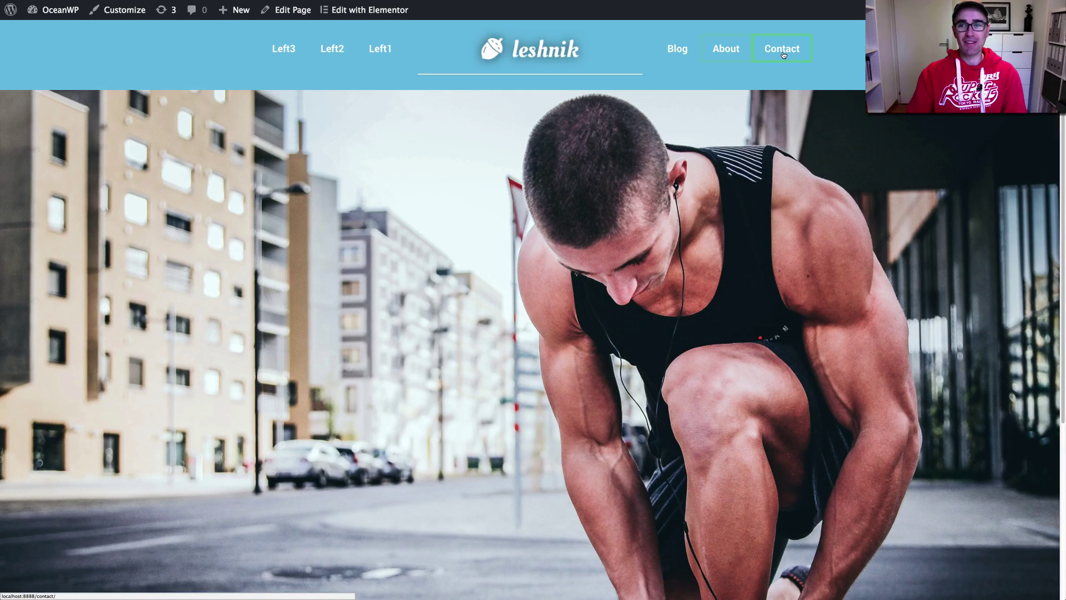
pyautogui.scroll(-5, 127, 251)
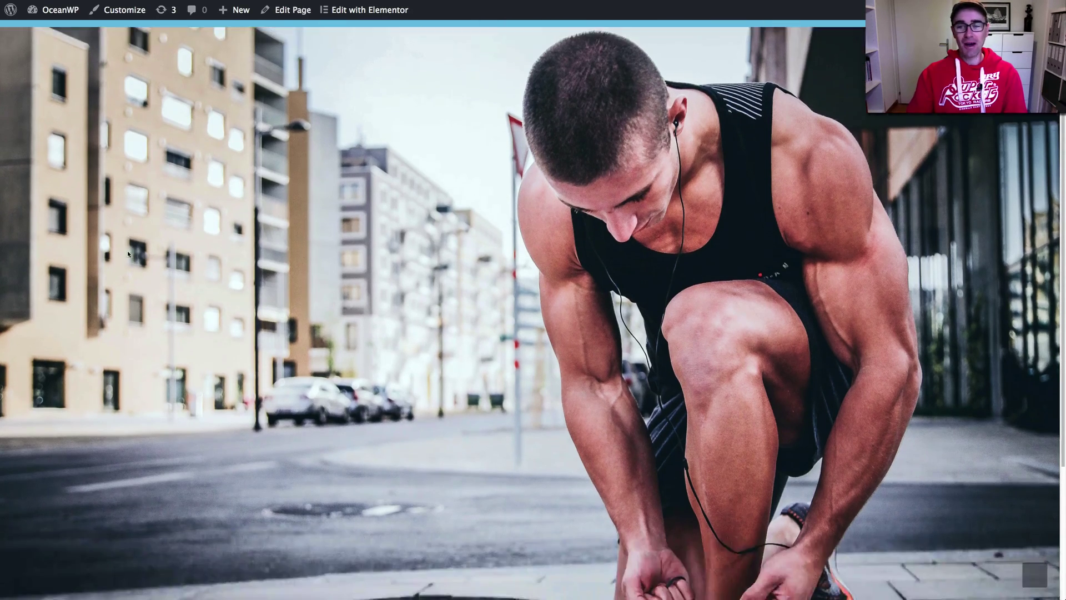
pyautogui.scroll(5, 128, 251)
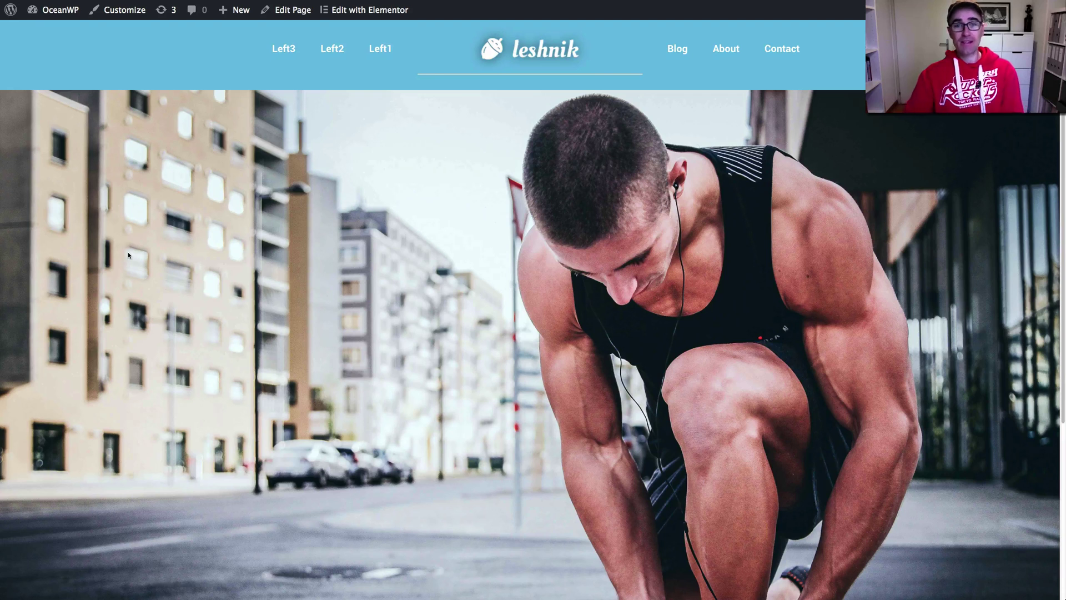